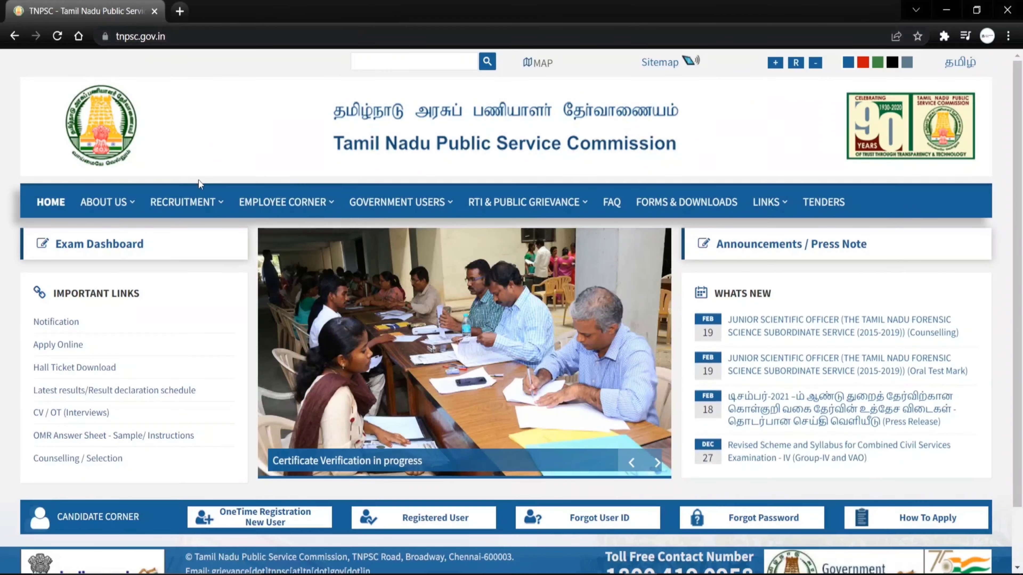
# Step: Open the Apply Online service under Recruitment's Online Application Services and agree to continue to the external website
pyautogui.moveTo(198, 205)
pyautogui.moveTo(194, 257)
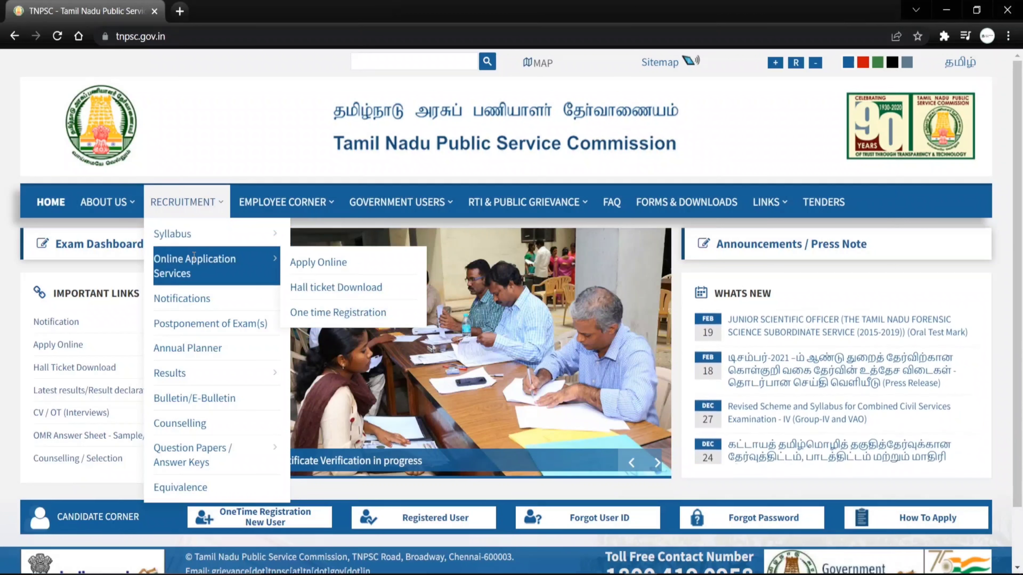
pyautogui.click(336, 267)
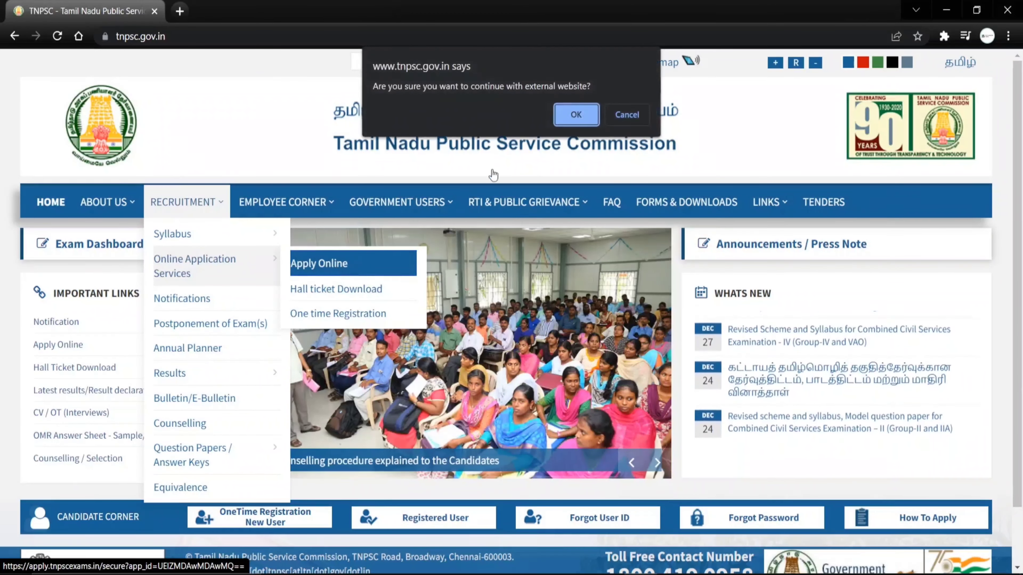
pyautogui.click(581, 120)
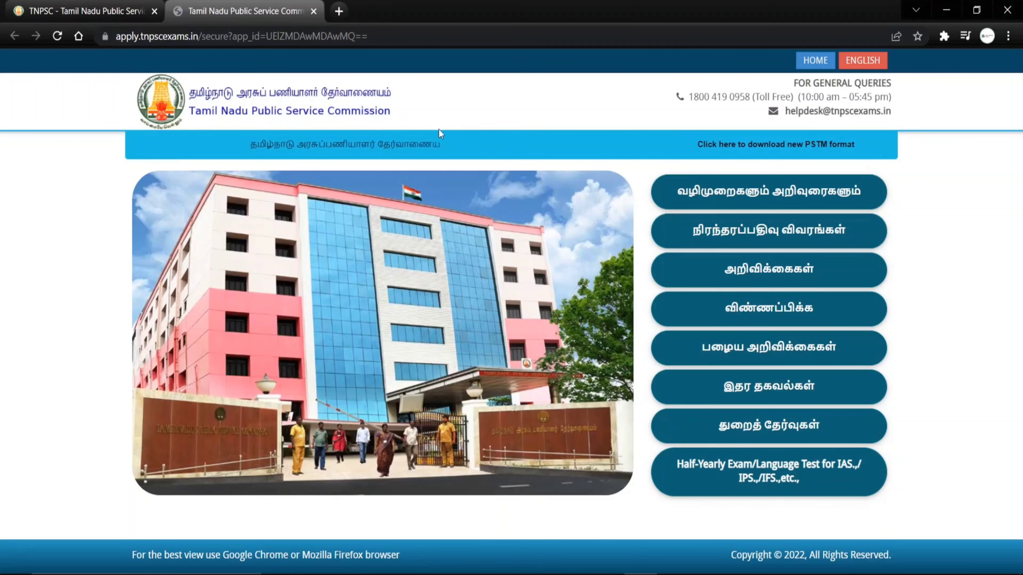
# Step: Switch the application portal to English and start an application for notification 03/2022, Combined Civil Services Examination-II (Group II / II-A)
pyautogui.click(869, 61)
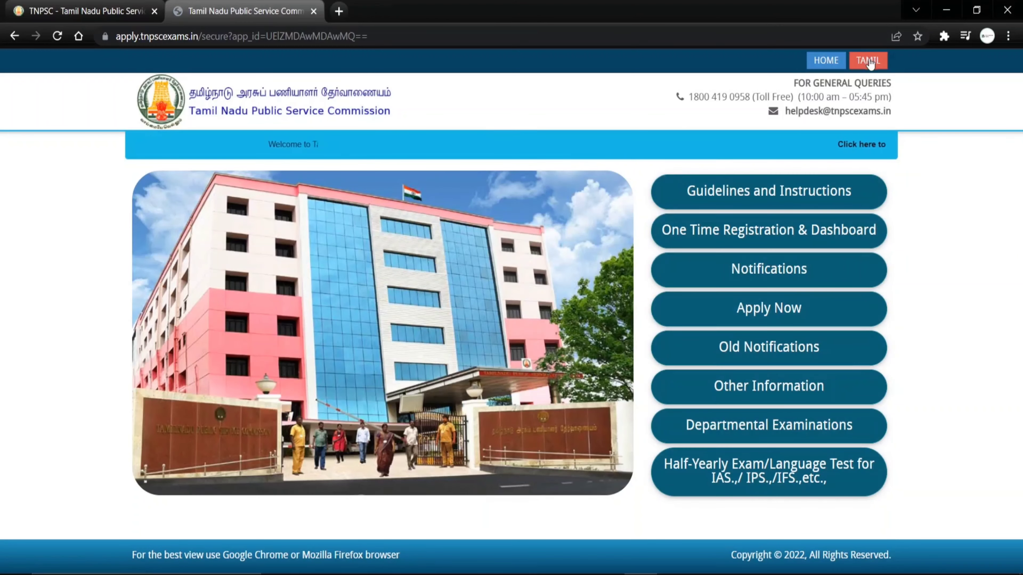
pyautogui.click(774, 310)
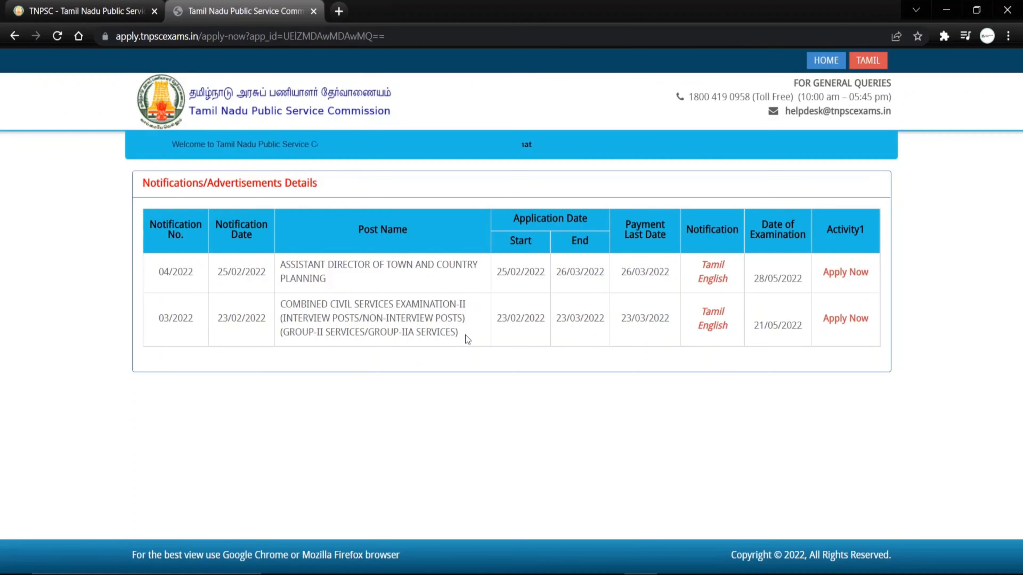
pyautogui.click(851, 318)
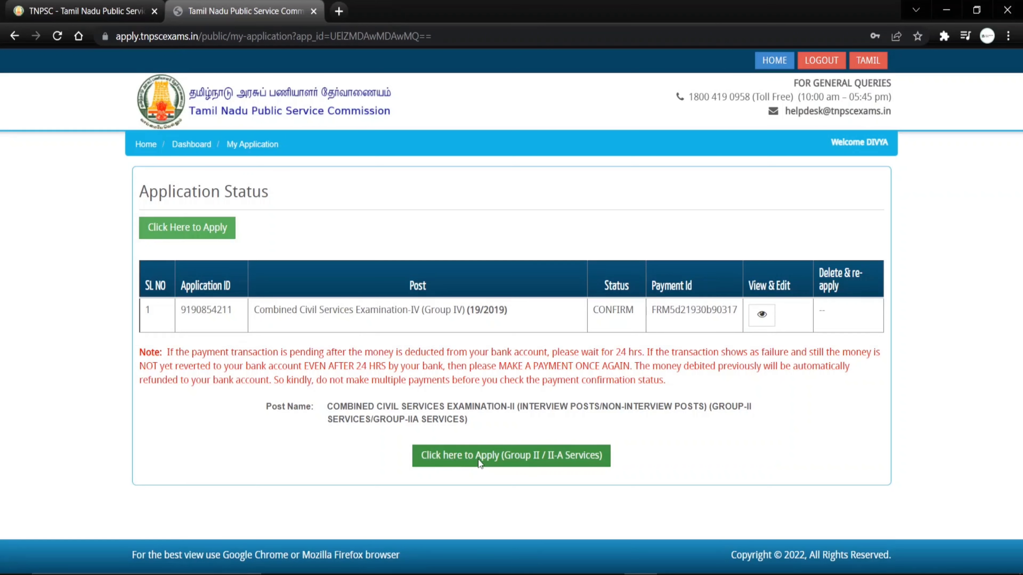
pyautogui.click(543, 459)
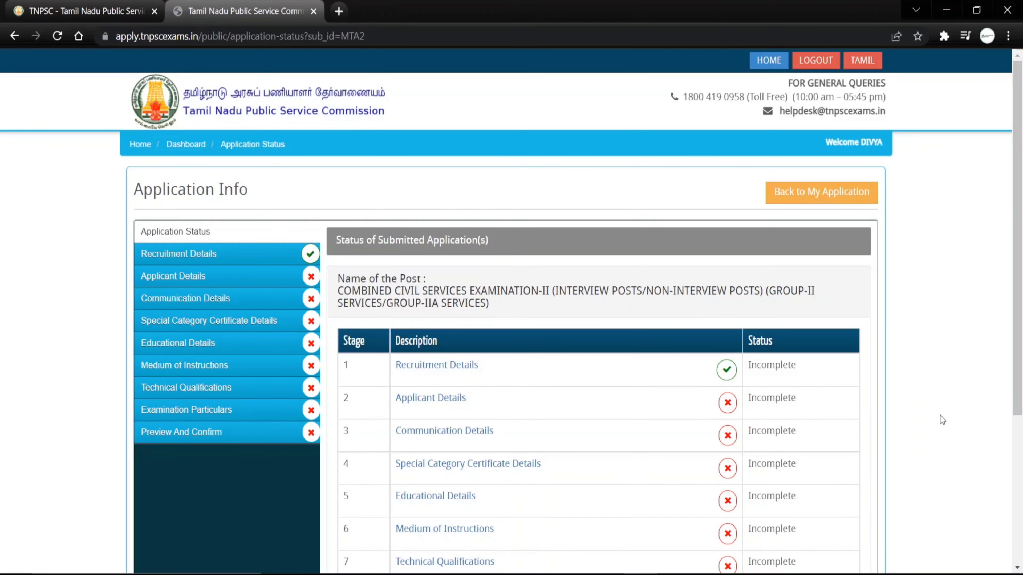
# Step: Review the application stages, then accept the declaration in Recruitment Details about having read all instructions, and save that stage
pyautogui.scroll(-3, 937, 414)
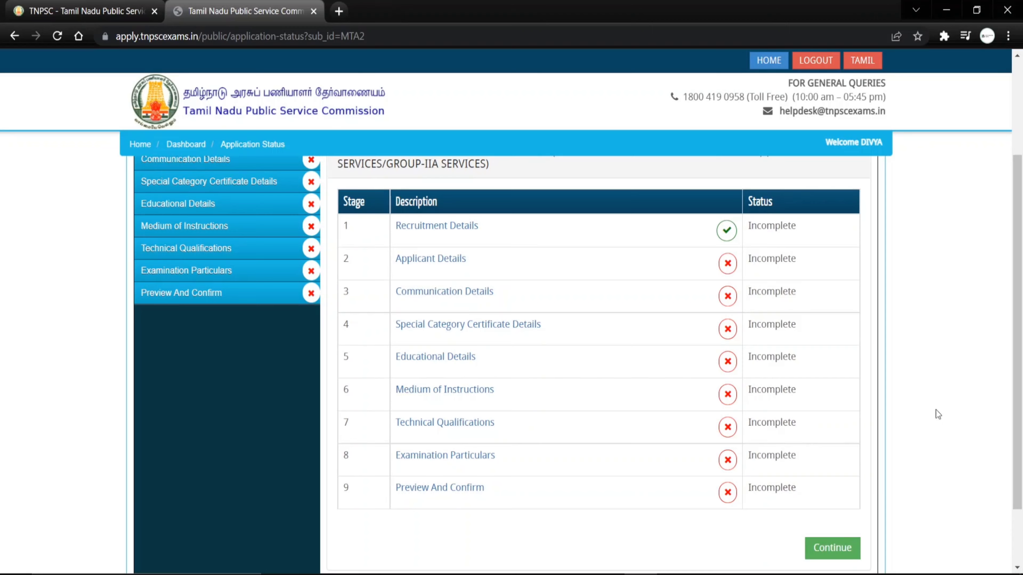
pyautogui.scroll(2, 936, 410)
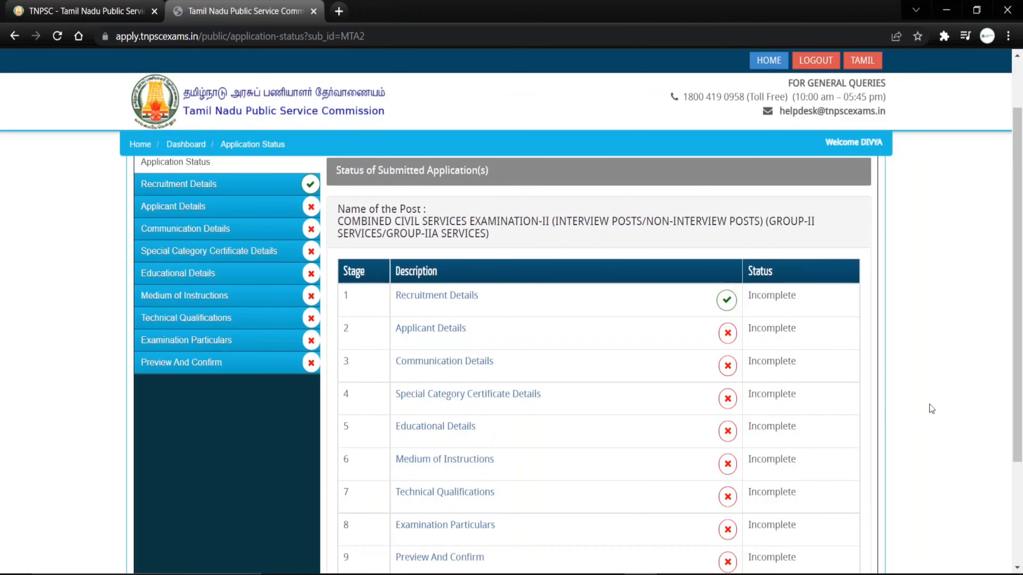
pyautogui.scroll(-2, 929, 402)
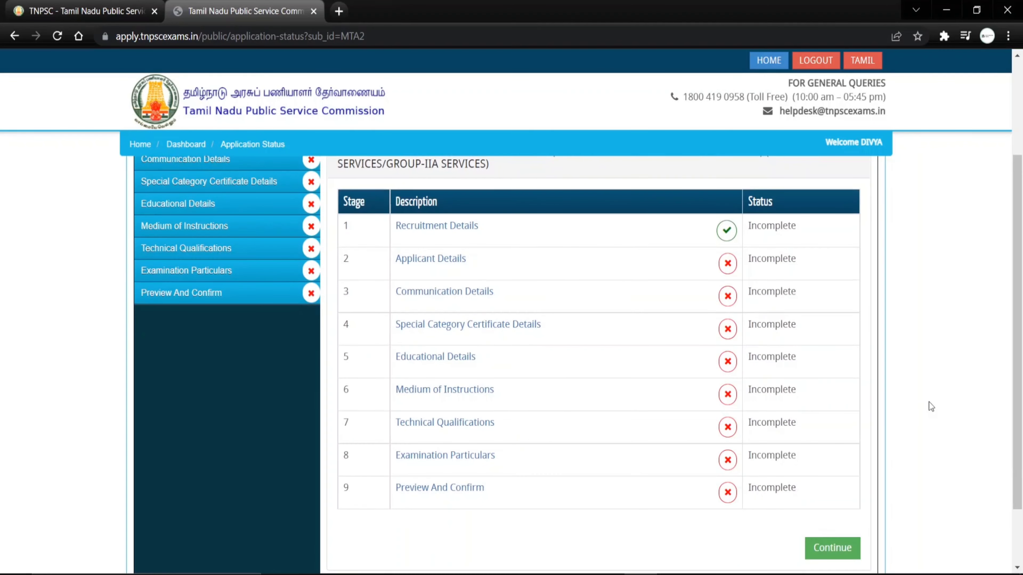
pyautogui.scroll(4, 928, 401)
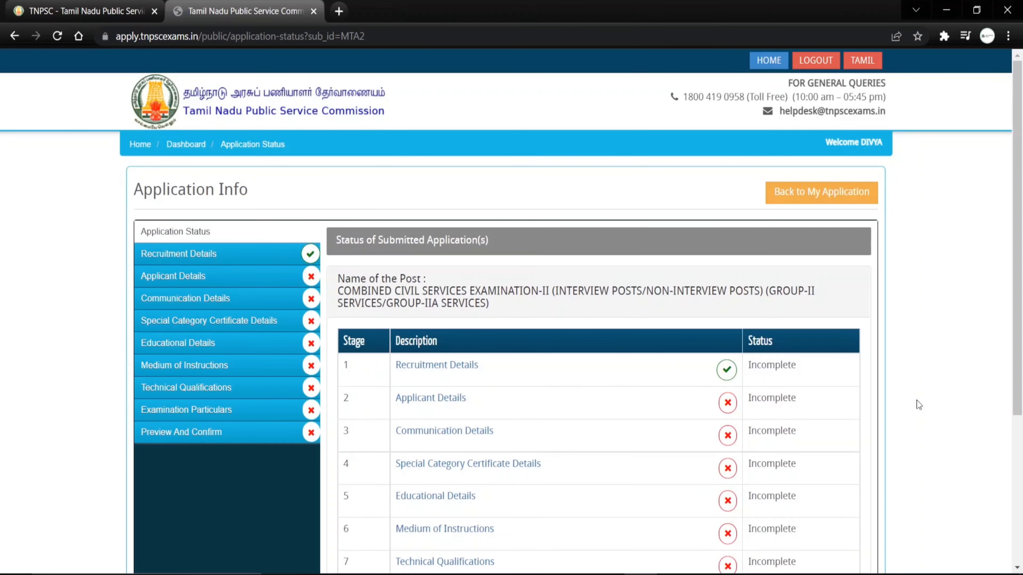
pyautogui.scroll(-4, 917, 400)
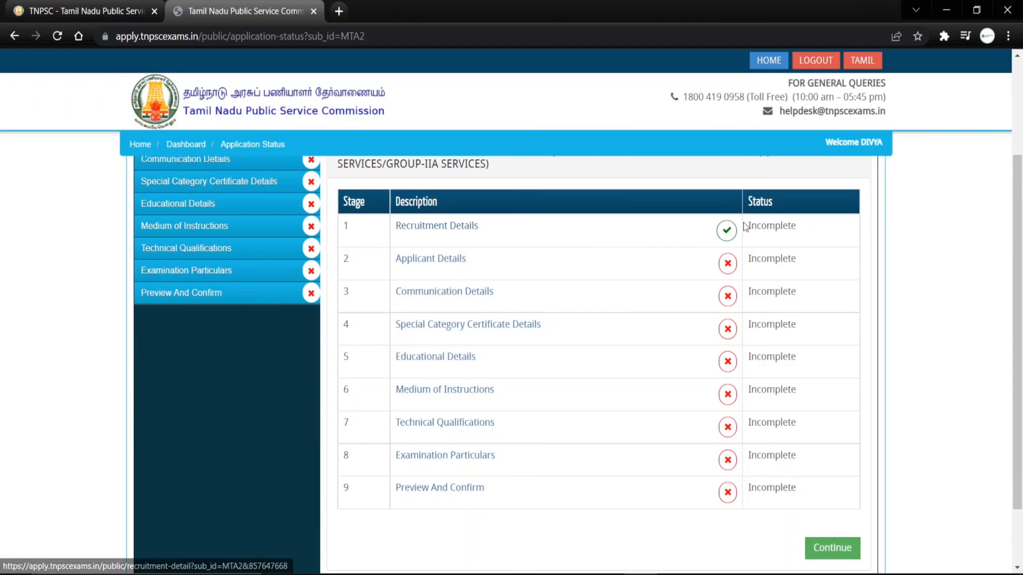
pyautogui.click(441, 227)
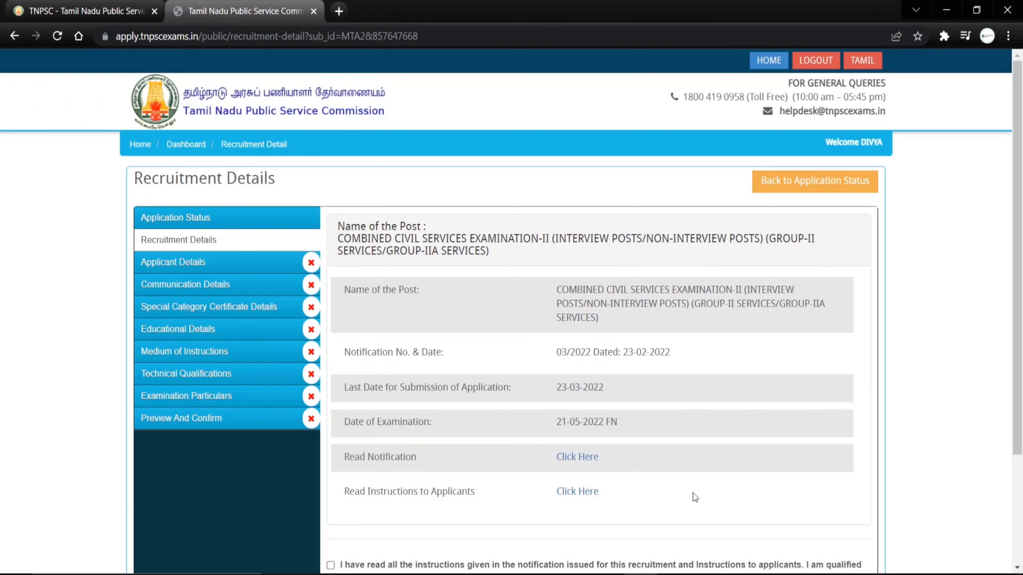
pyautogui.scroll(-3, 711, 471)
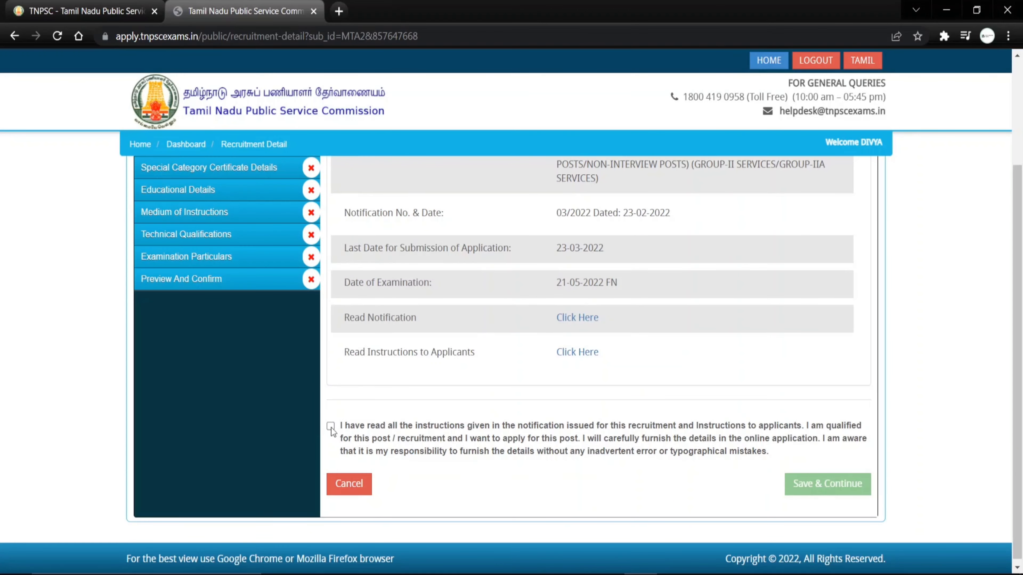
pyautogui.click(331, 427)
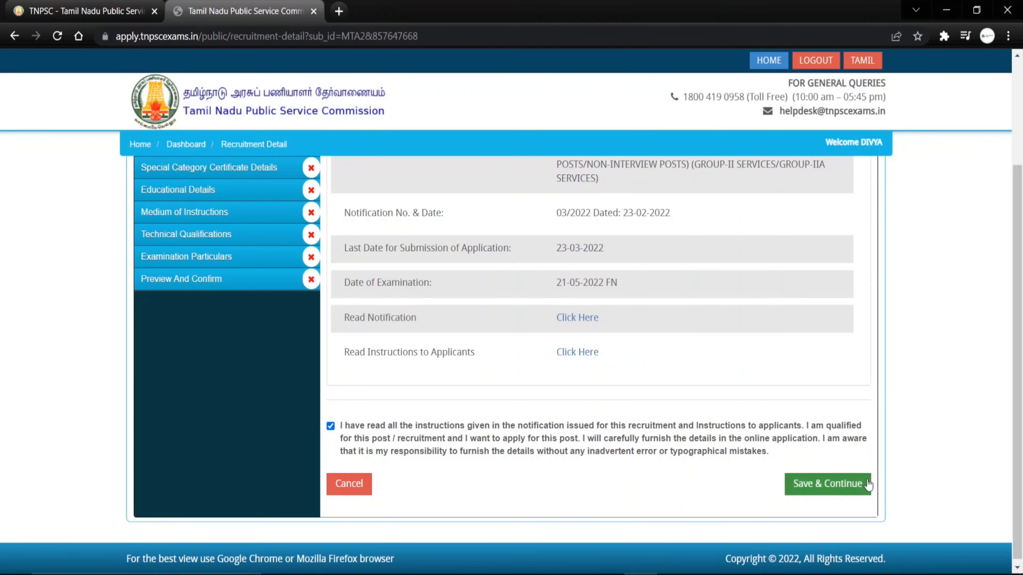
pyautogui.click(846, 485)
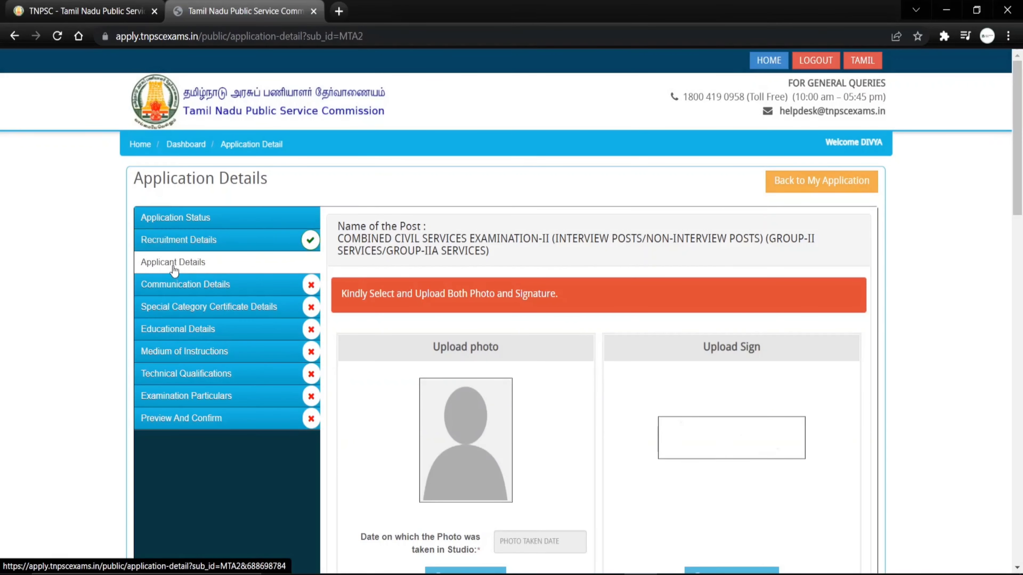
# Step: Open the instructions to applicants linked below the photo and signature uploads, and return to the Applicant Details form
pyautogui.scroll(-2, 787, 308)
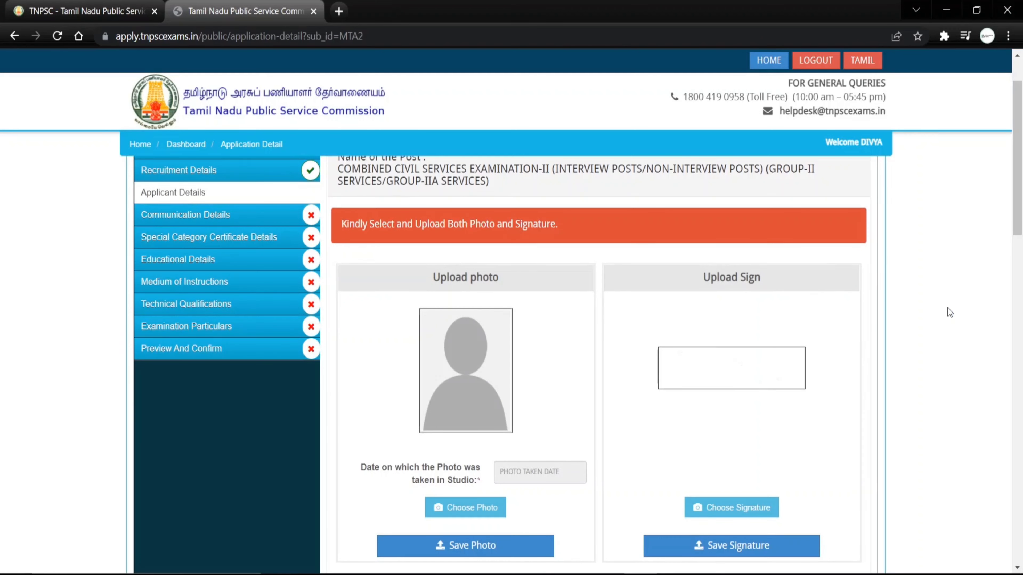
pyautogui.scroll(1, 629, 250)
pyautogui.scroll(-4, 630, 249)
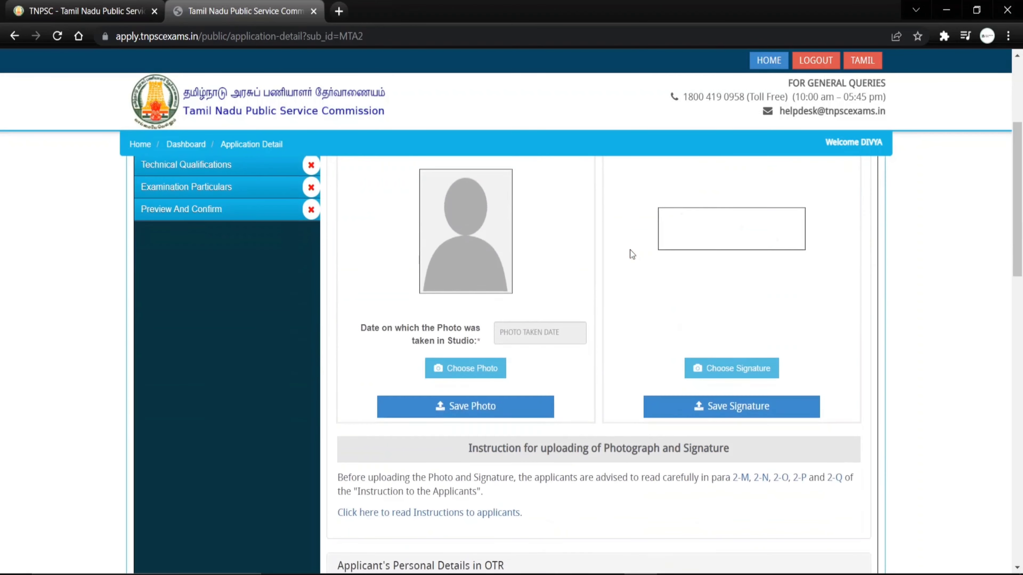
pyautogui.scroll(-3, 435, 423)
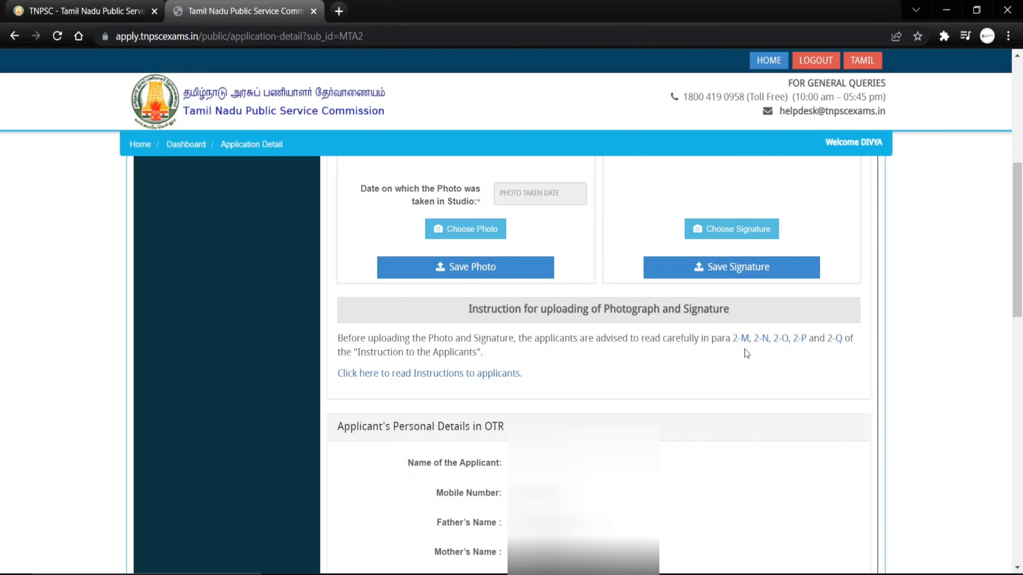
pyautogui.click(426, 374)
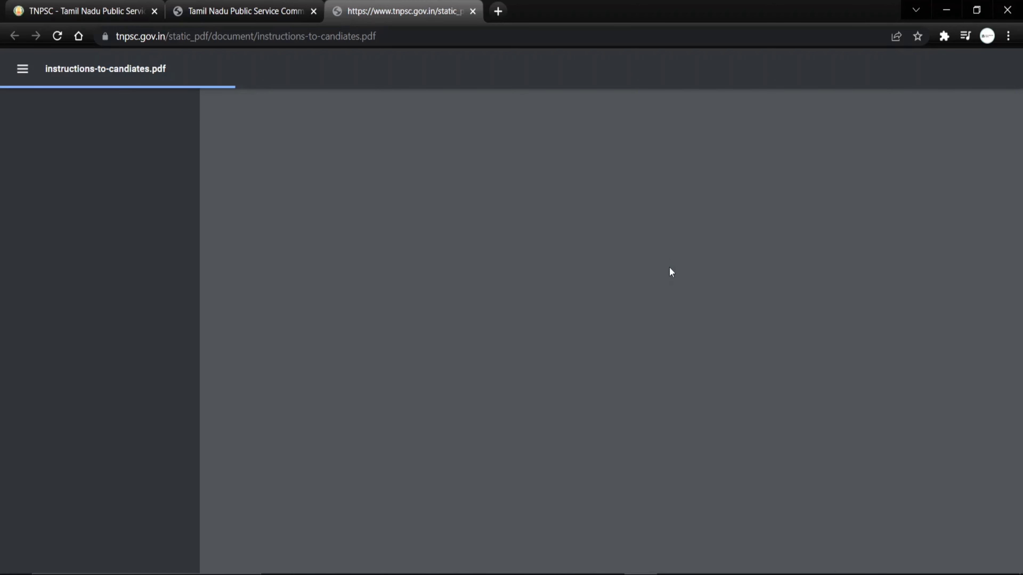
pyautogui.click(234, 12)
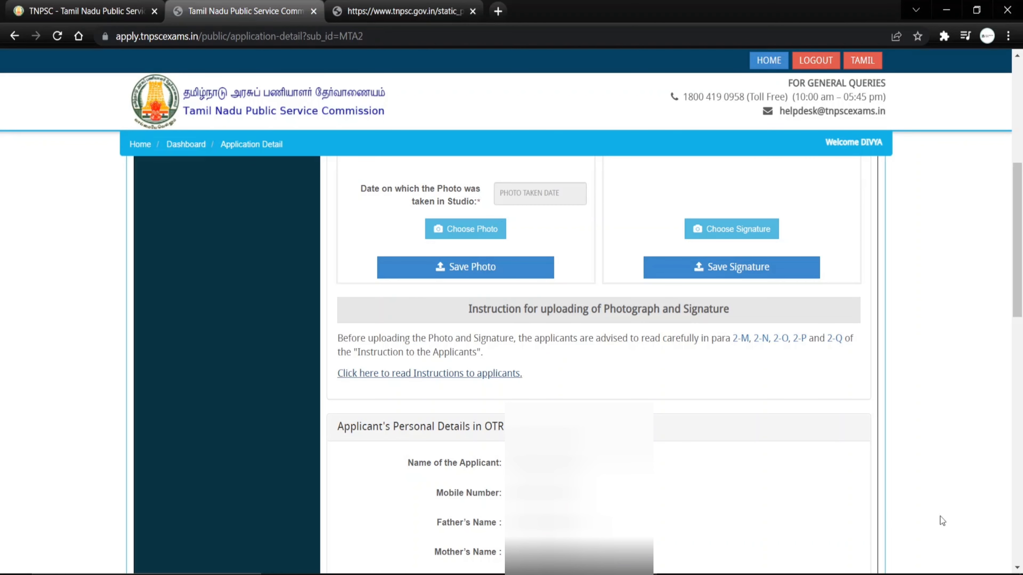
# Step: Examine the applicant's OTR personal details, communal reservation category, contact details and the fields for verification purpose
pyautogui.scroll(-5, 929, 487)
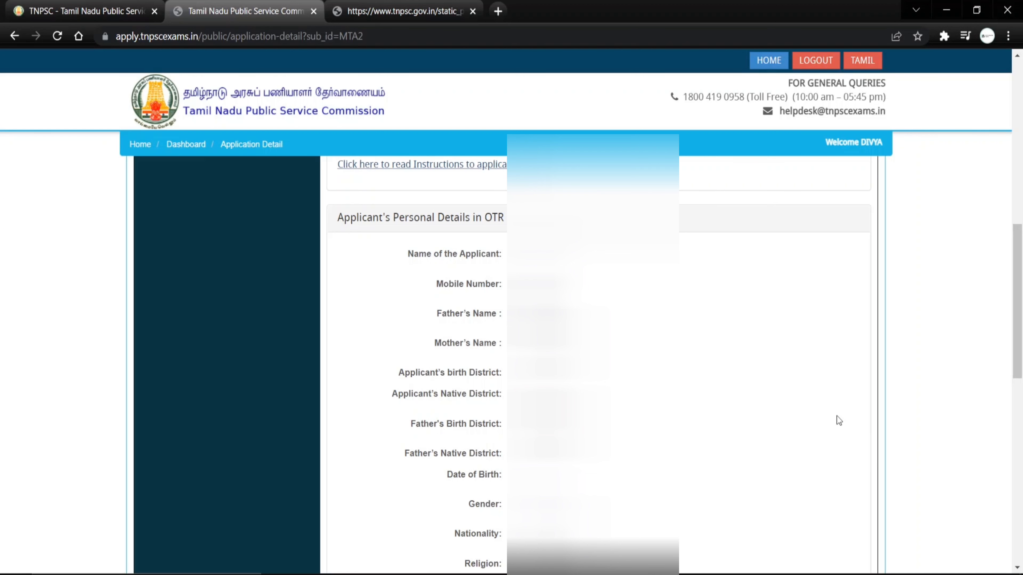
pyautogui.scroll(-7, 837, 416)
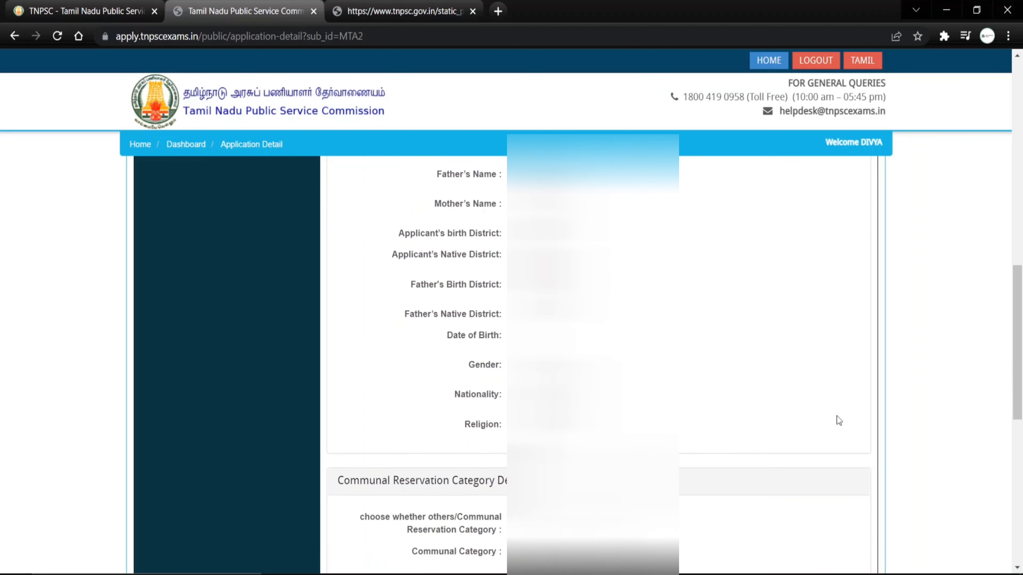
pyautogui.scroll(-7, 837, 416)
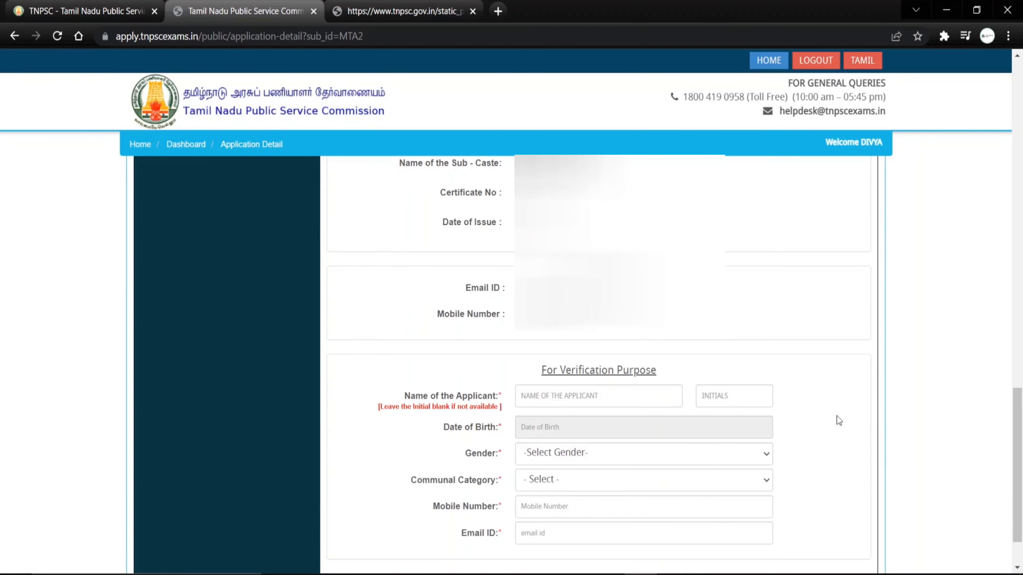
pyautogui.scroll(-2, 837, 416)
pyautogui.click(622, 335)
pyautogui.click(942, 354)
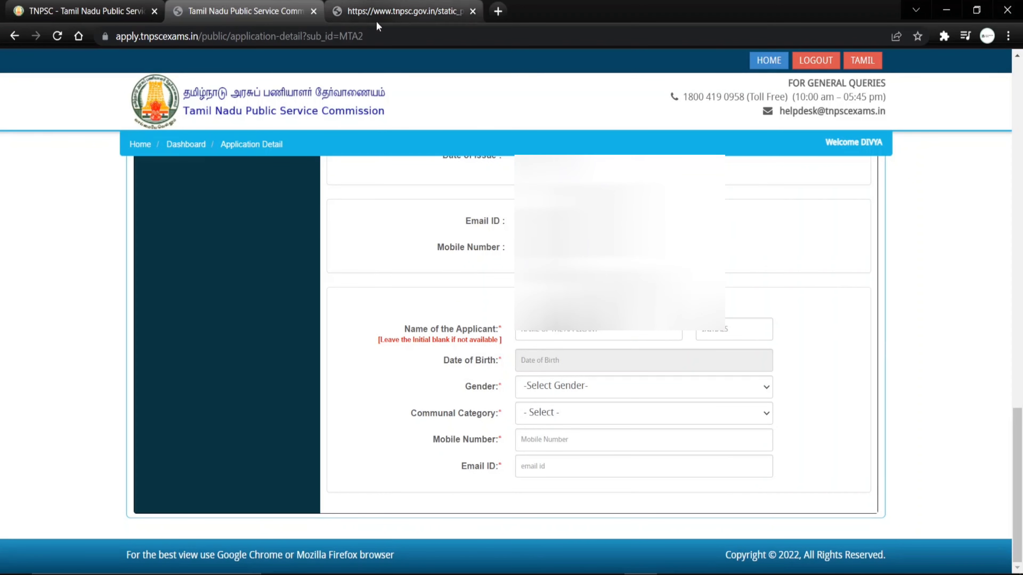
# Step: Look through the introduction and contents pages of instructions-to-candiates.pdf, and return to the application form
pyautogui.click(398, 17)
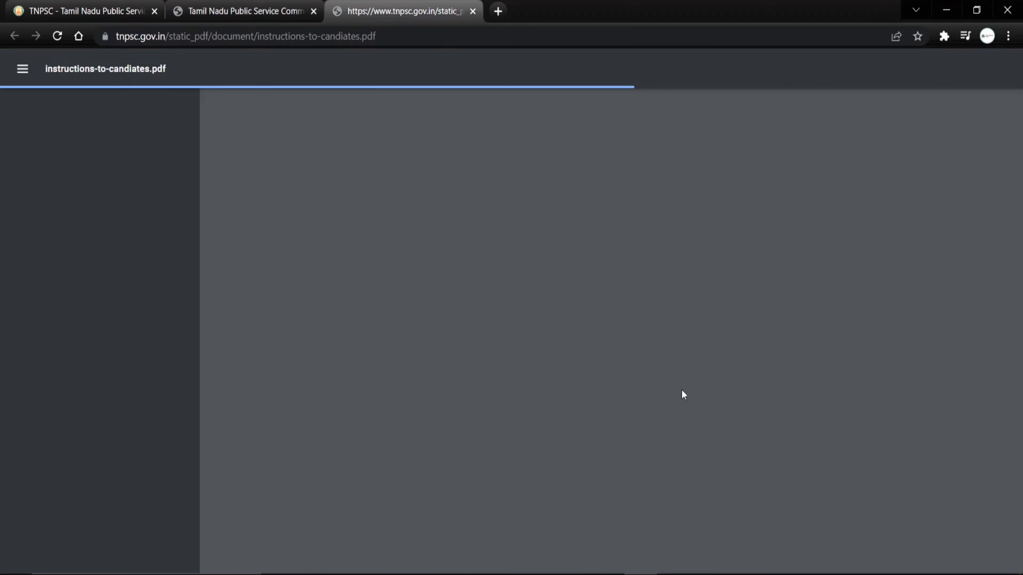
pyautogui.click(220, 16)
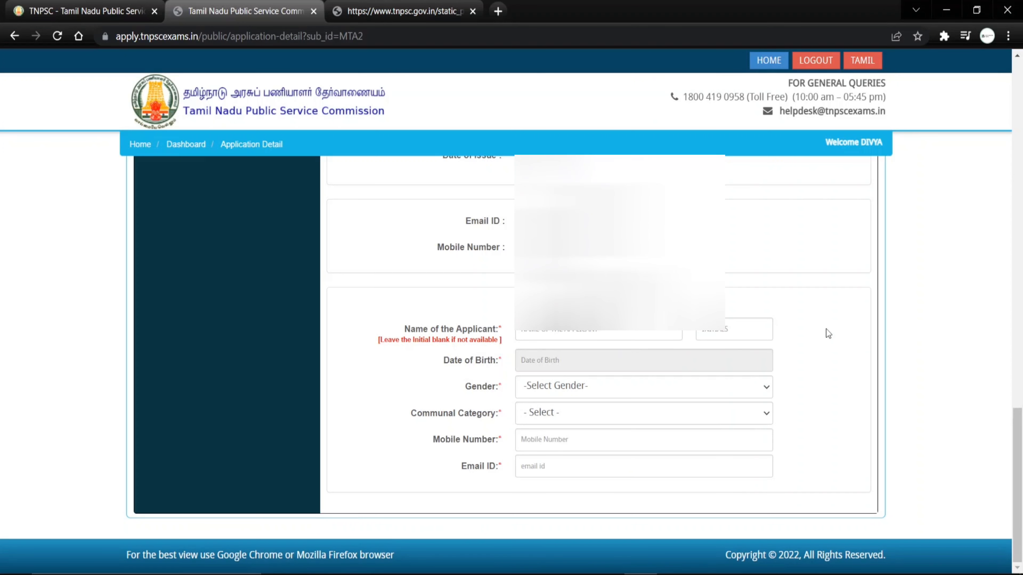
pyautogui.click(440, 15)
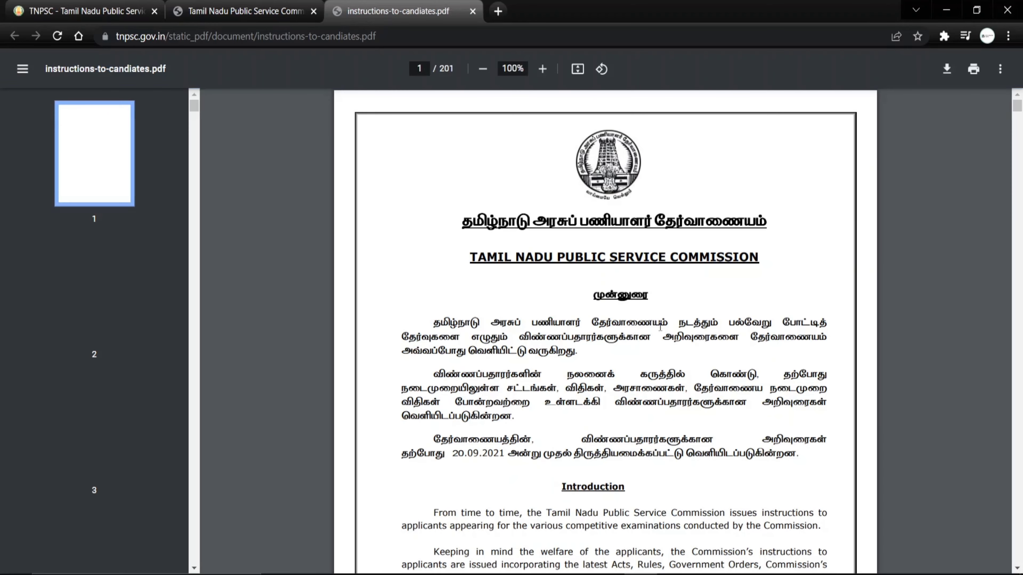
pyautogui.scroll(-20, 609, 366)
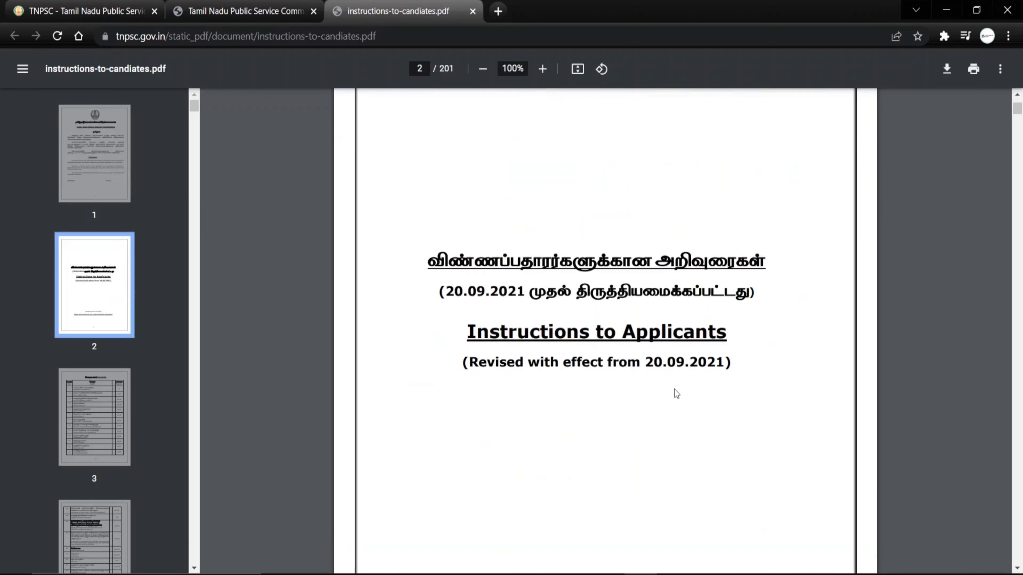
pyautogui.scroll(-12, 701, 359)
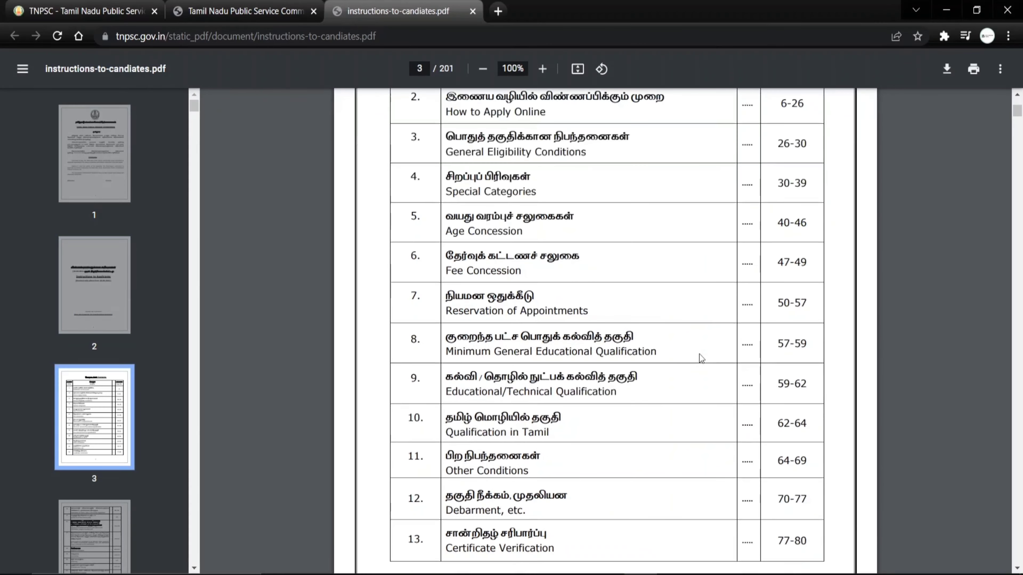
pyautogui.scroll(-10, 777, 385)
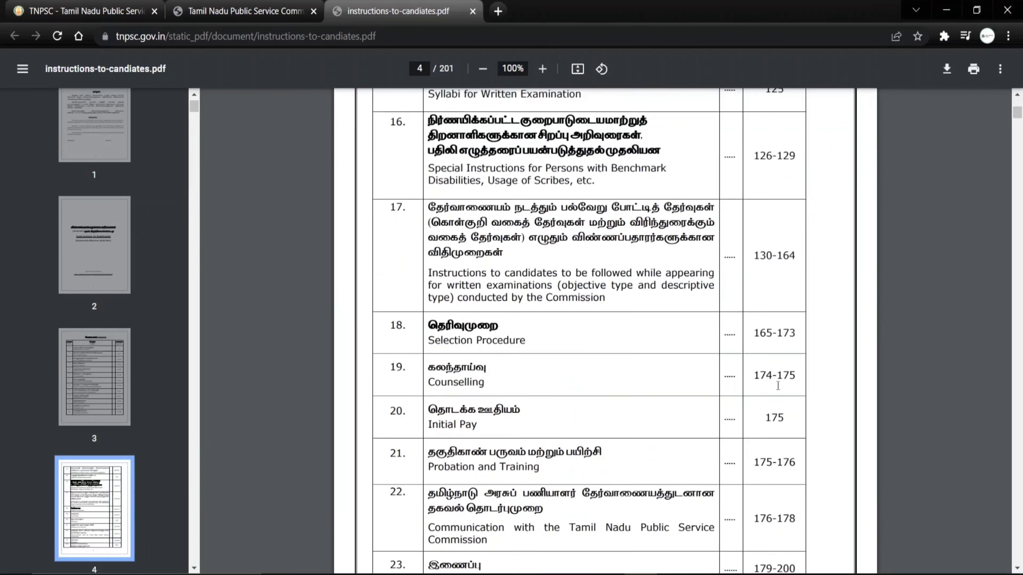
pyautogui.click(258, 11)
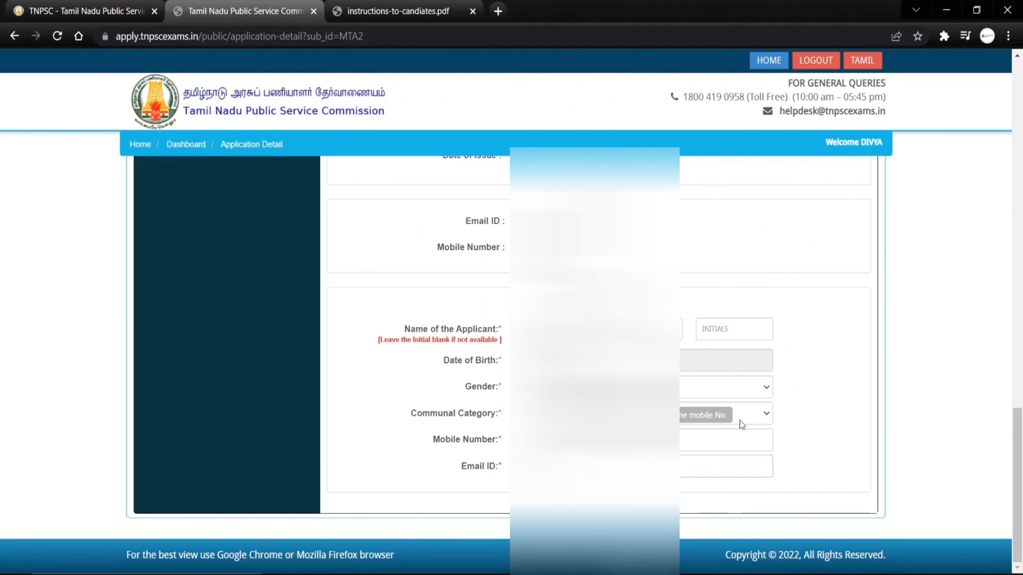
# Step: Upload the applicant's photo, set its studio date to 24-02-2022, and save the photo
pyautogui.scroll(15, 740, 420)
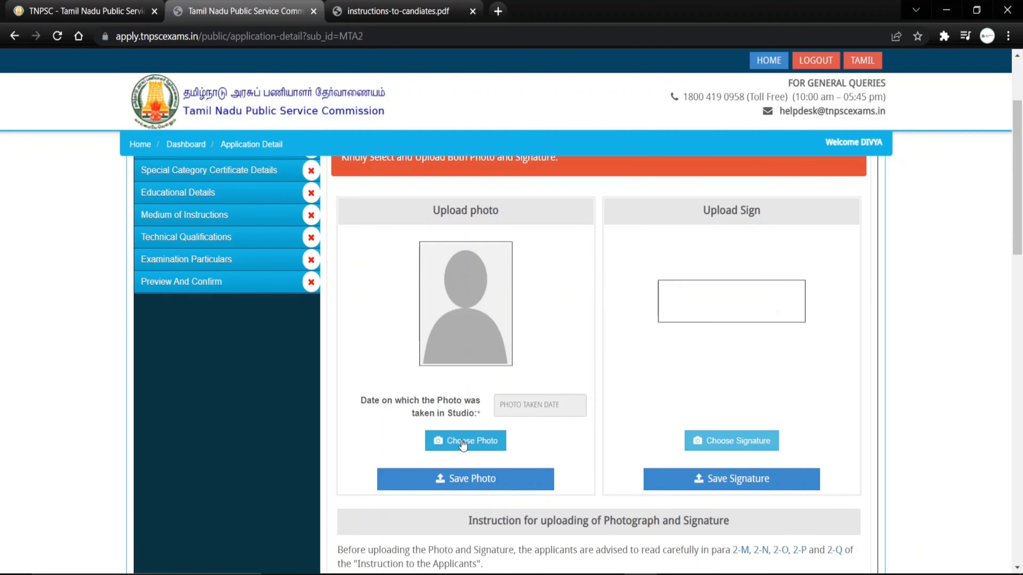
pyautogui.click(462, 444)
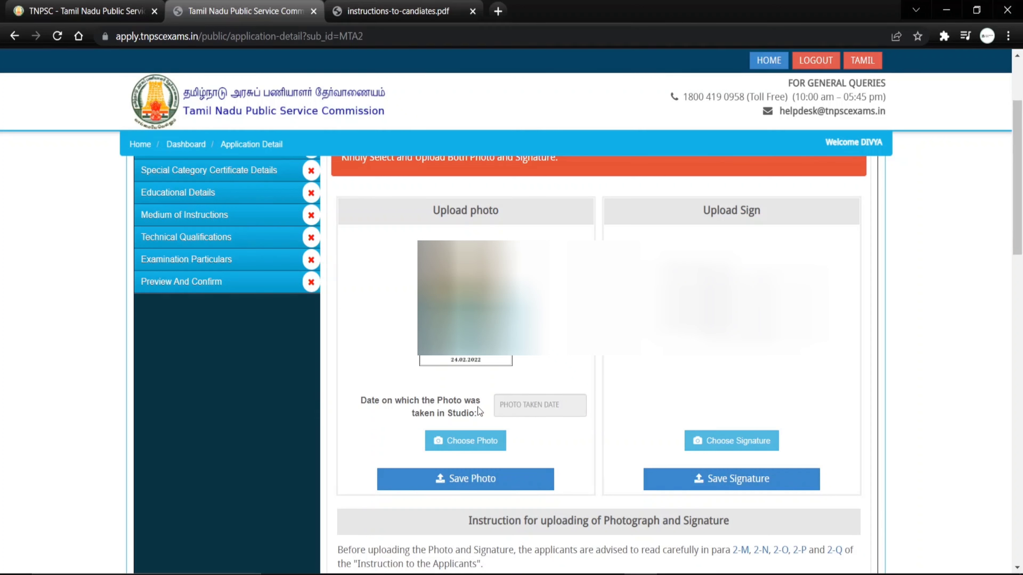
pyautogui.click(529, 407)
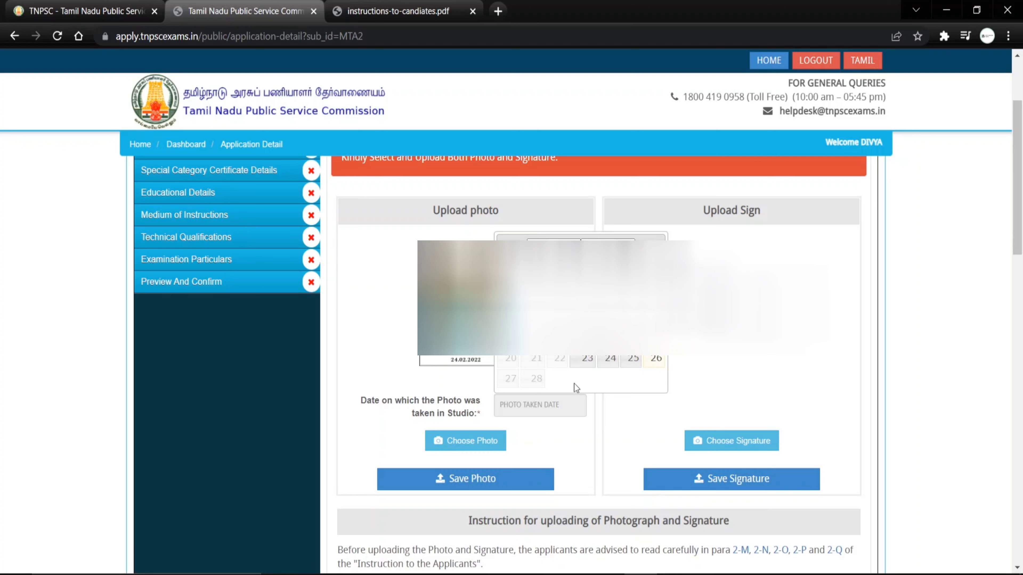
pyautogui.click(611, 359)
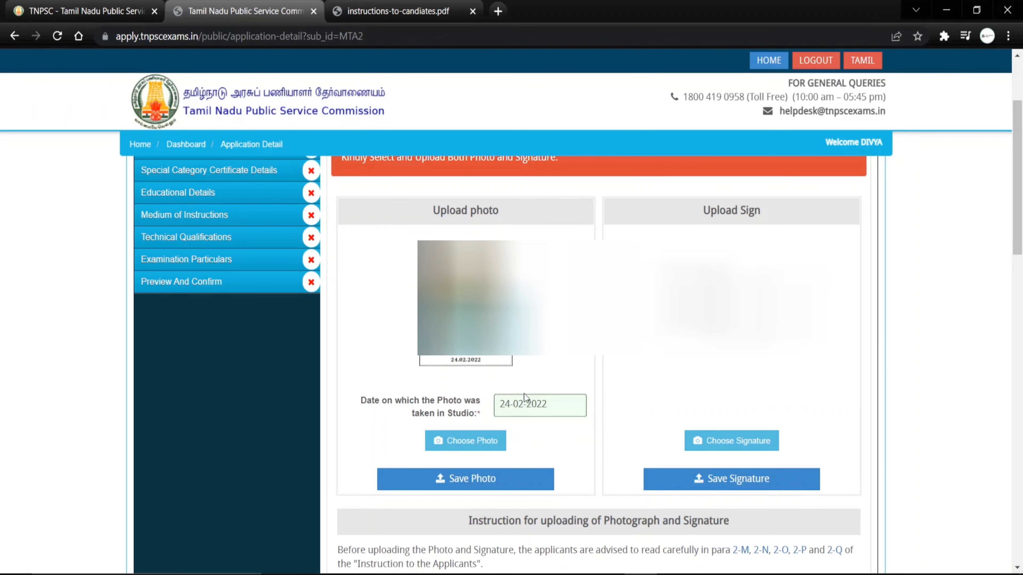
pyautogui.scroll(-2, 443, 480)
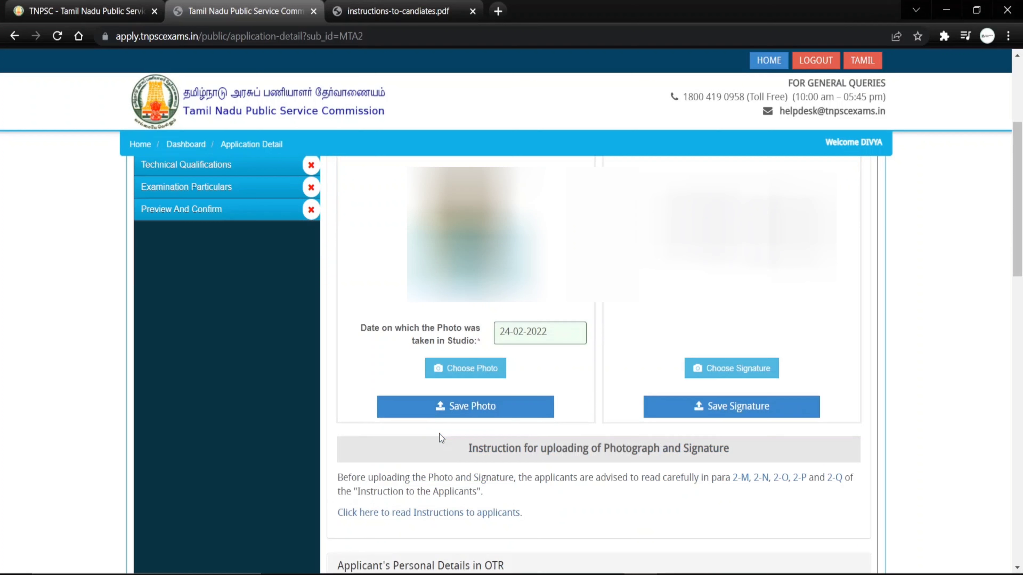
pyautogui.click(456, 409)
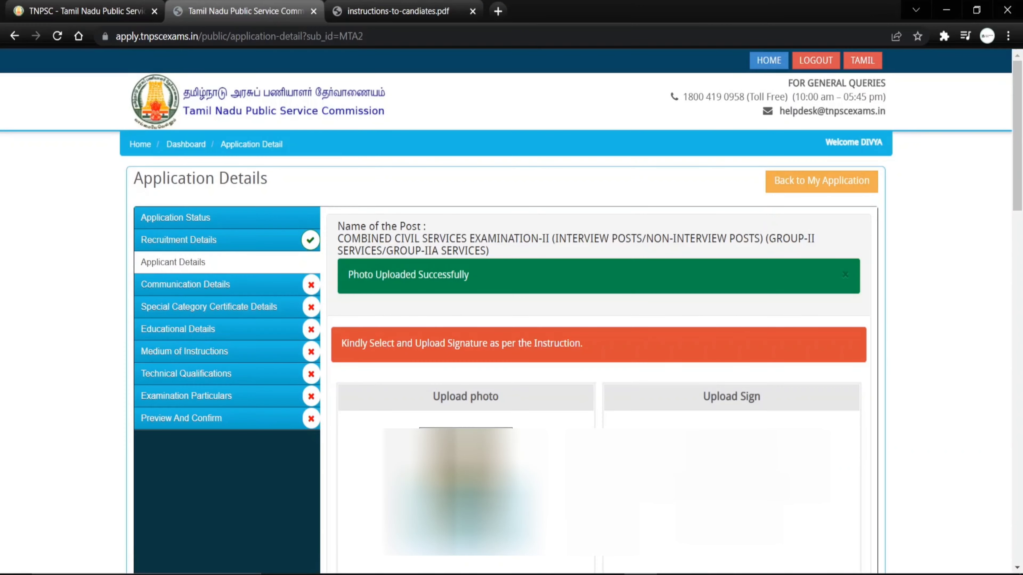
# Step: Save the applicant's chosen signature image and check the photo and signature section of Applicant Details
pyautogui.scroll(-4, 511, 363)
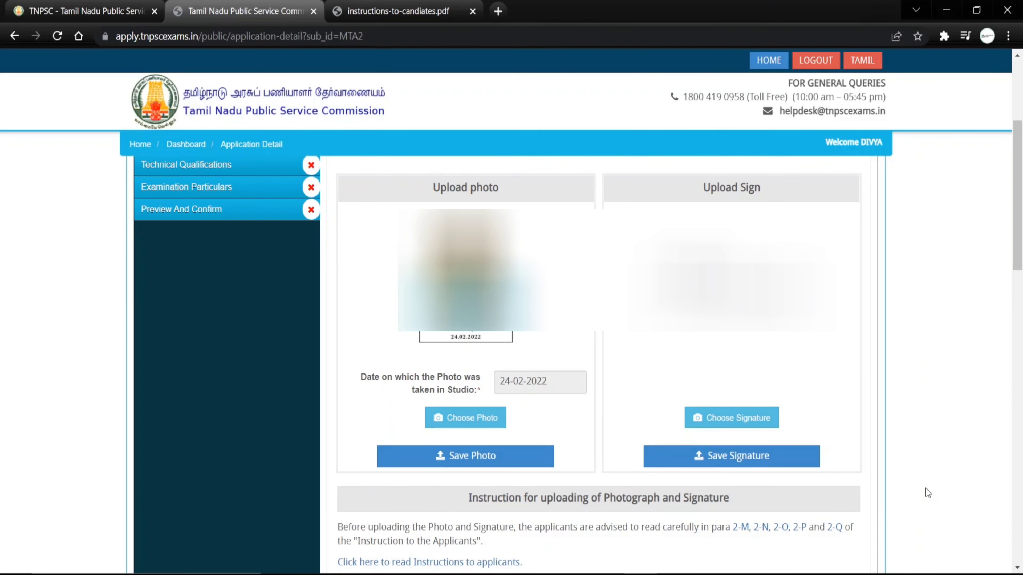
pyautogui.click(783, 468)
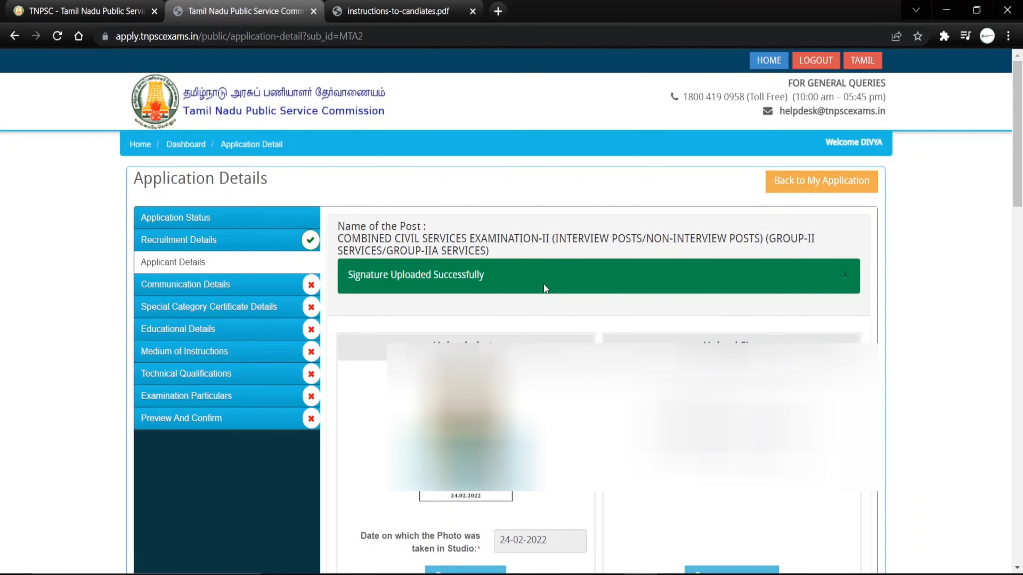
pyautogui.scroll(-3, 543, 285)
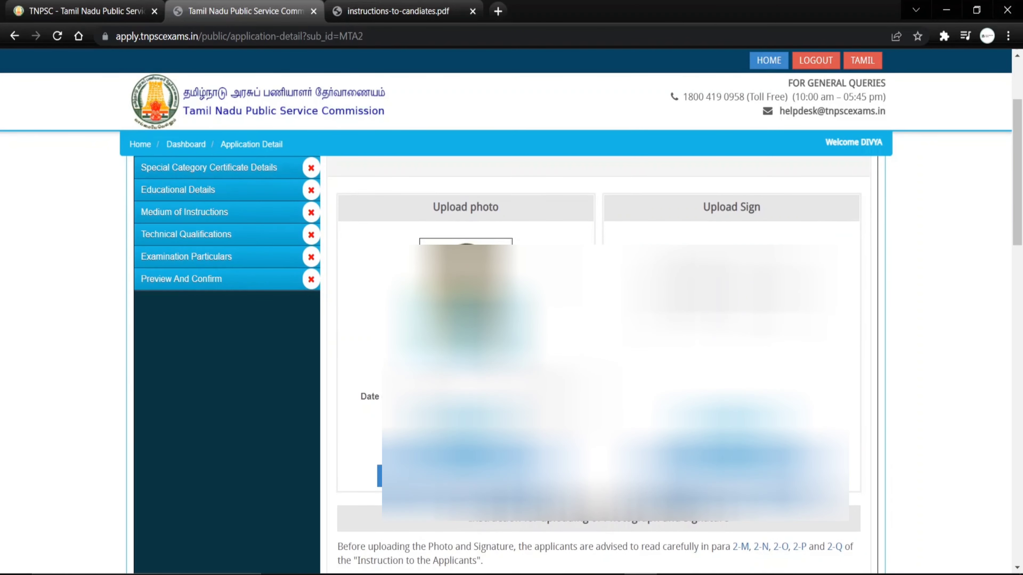
pyautogui.scroll(3, 543, 284)
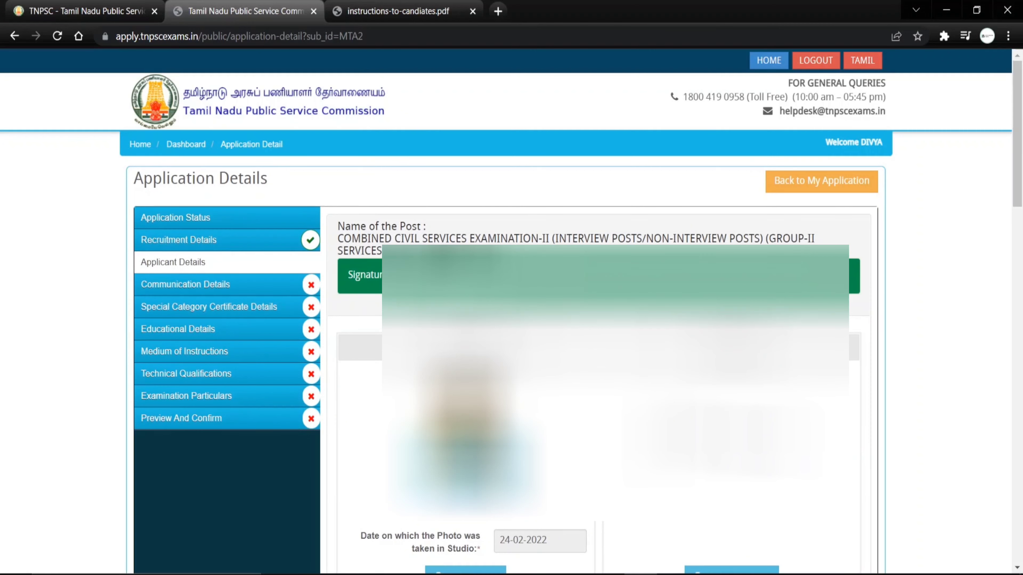
pyautogui.scroll(-15, 543, 285)
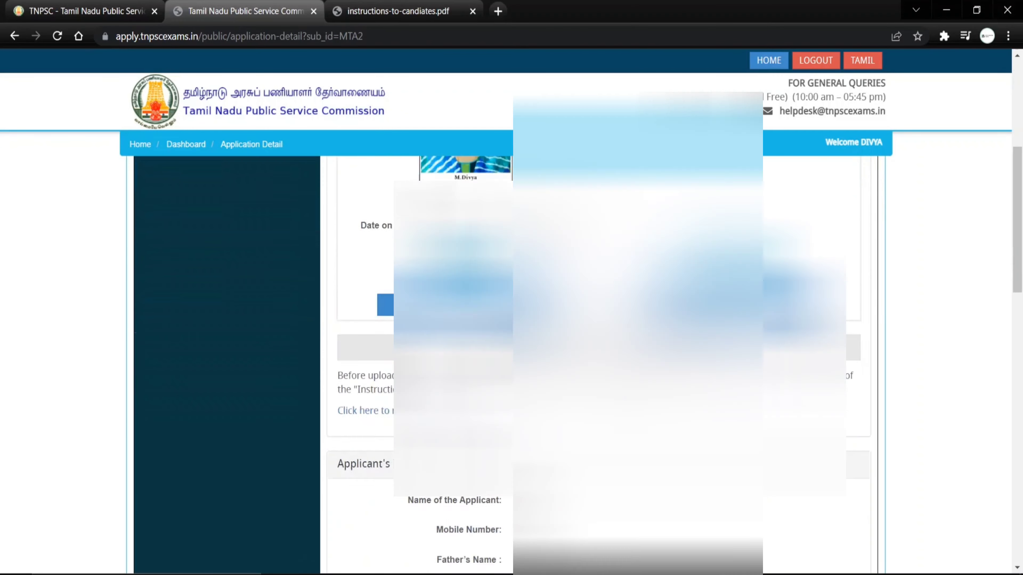
pyautogui.scroll(5, 419, 362)
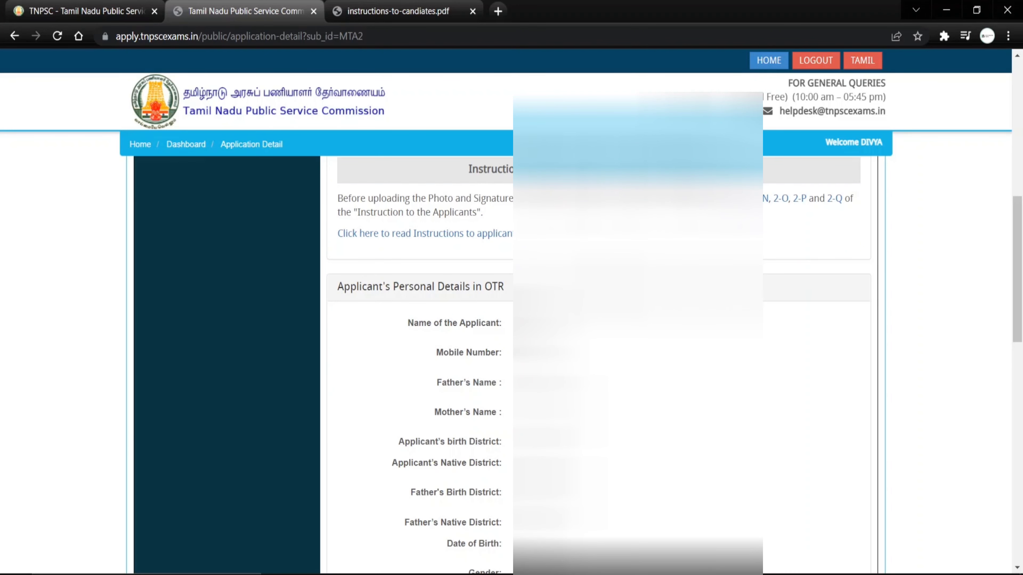
# Step: Enter the applicant's date of birth in the verification fields, picking its month, year and day
pyautogui.scroll(-20, 543, 362)
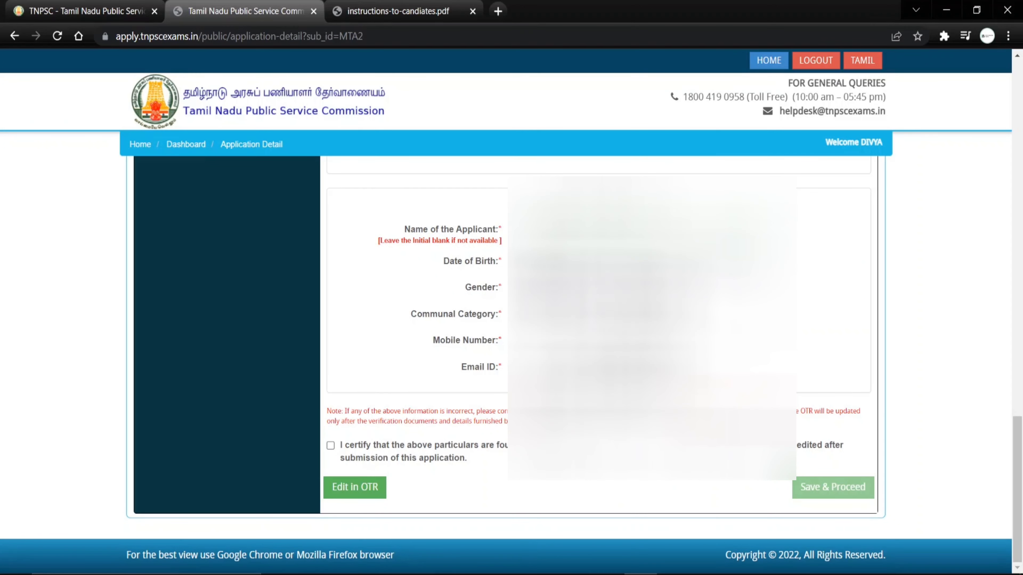
pyautogui.click(579, 285)
pyautogui.click(579, 321)
pyautogui.click(628, 285)
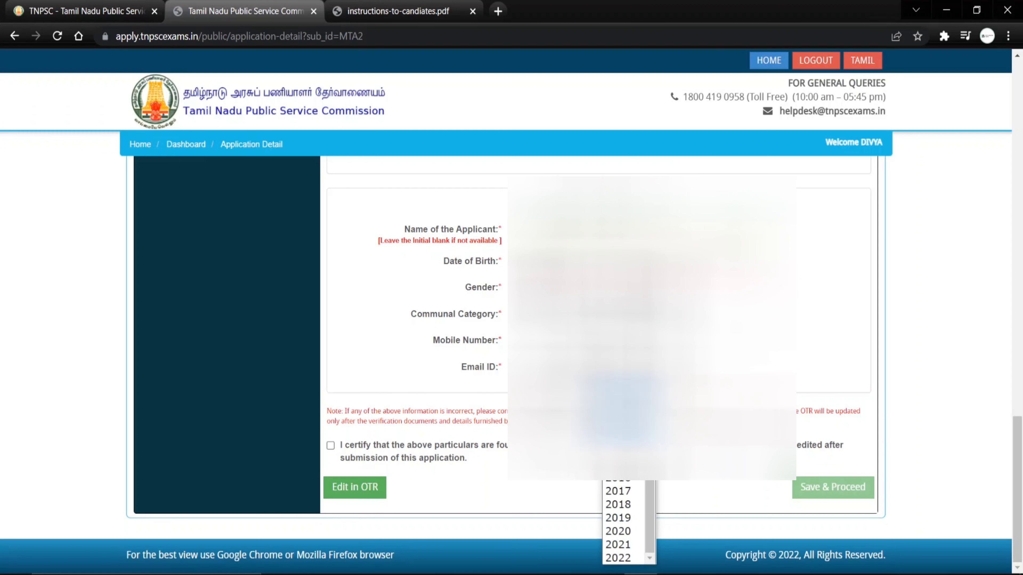
pyautogui.scroll(7, 625, 423)
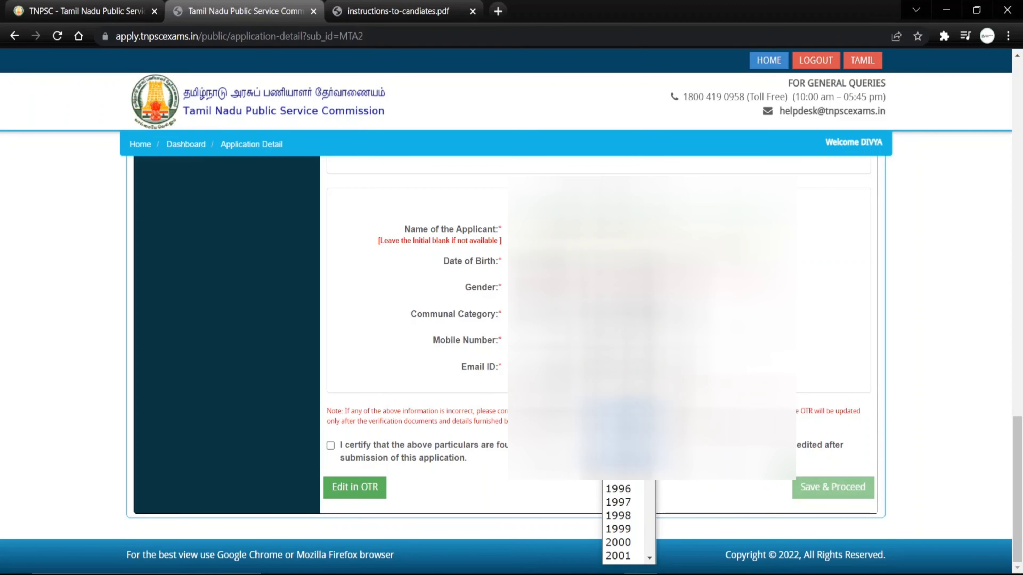
pyautogui.click(621, 434)
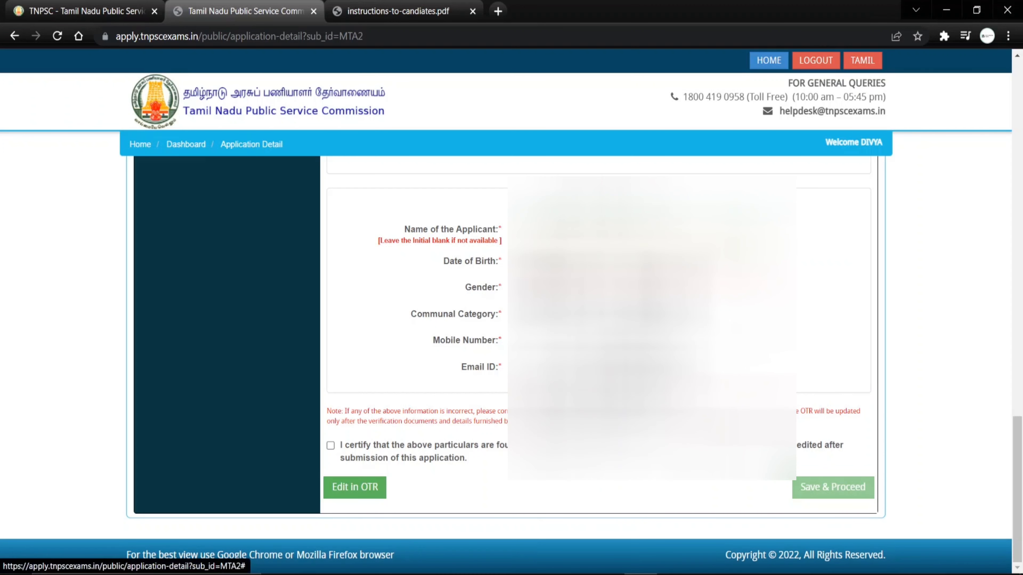
pyautogui.click(610, 367)
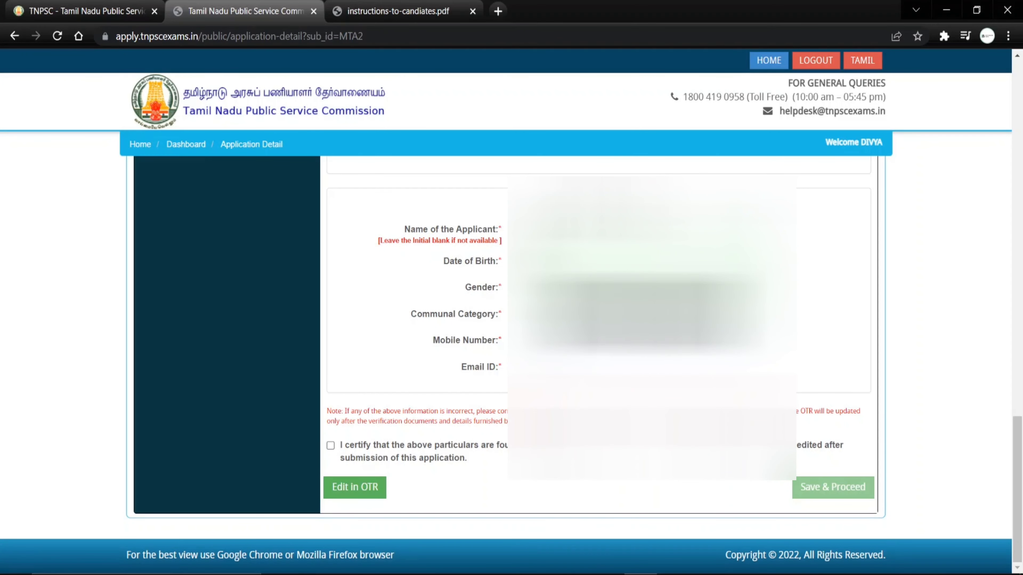
# Step: Fill in the remaining contact field with the applicant's e-mail, certify the particulars as correct, and save the Applicant Details stage
pyautogui.click(643, 367)
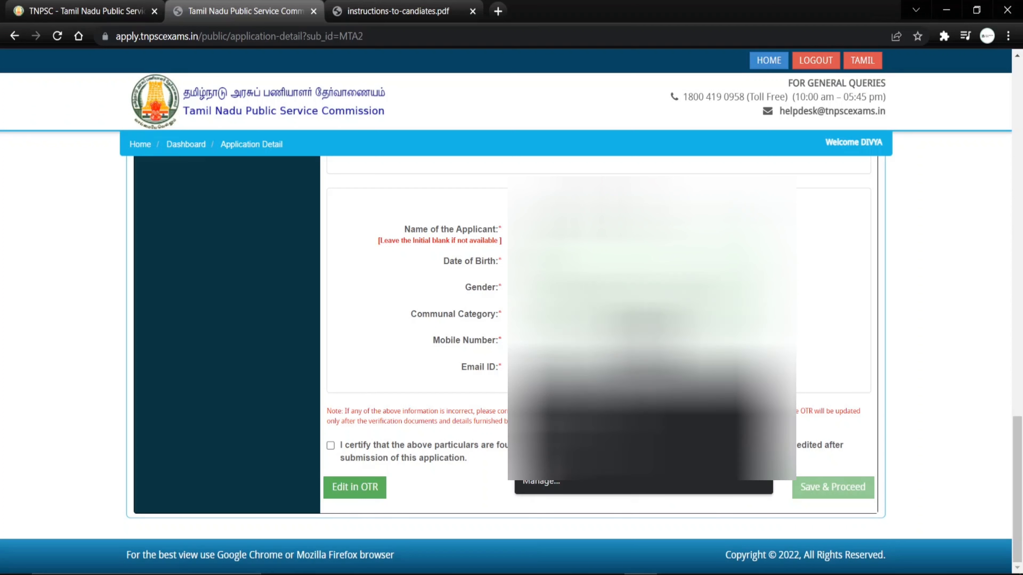
pyautogui.click(643, 390)
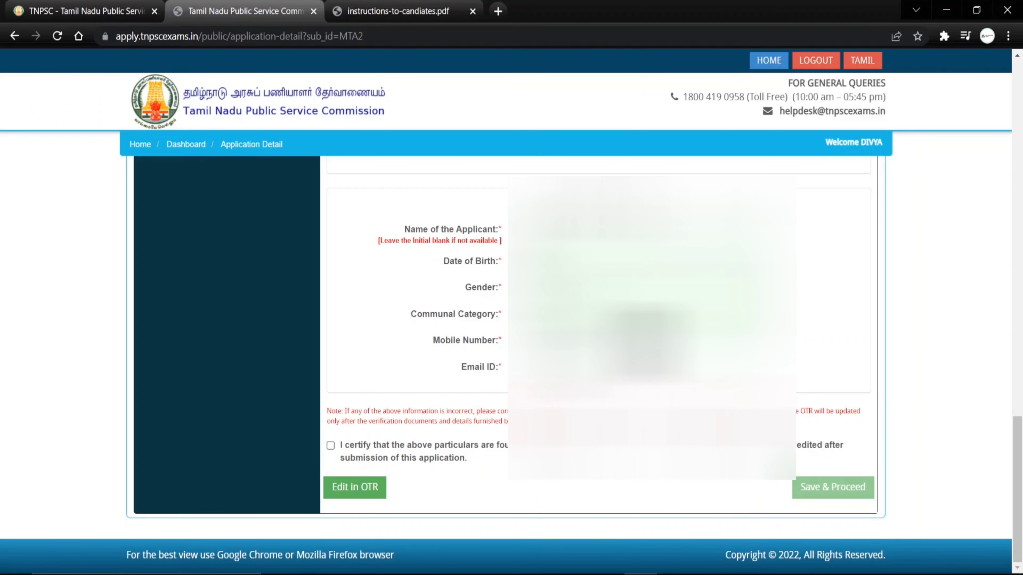
pyautogui.click(330, 445)
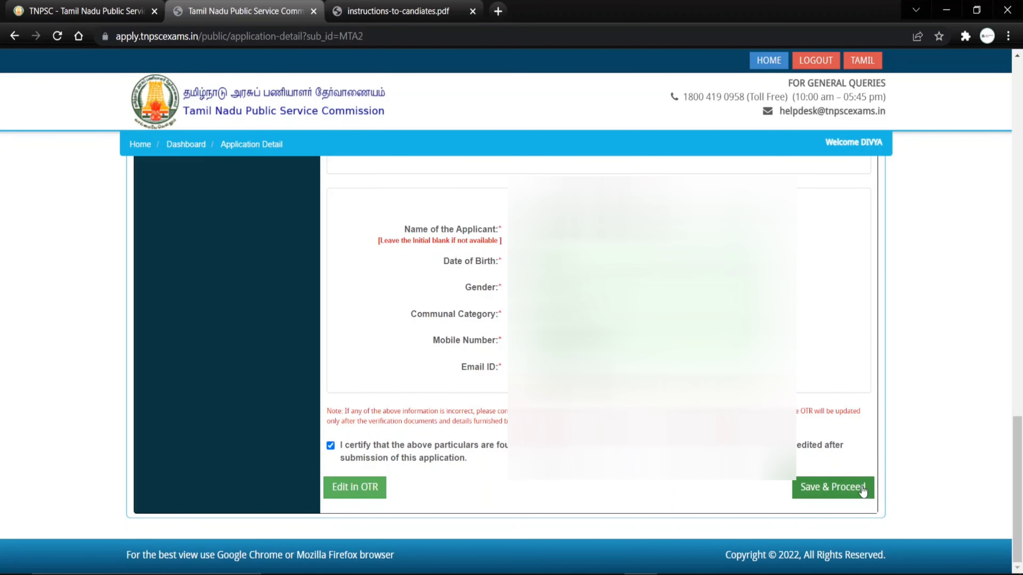
pyautogui.click(851, 487)
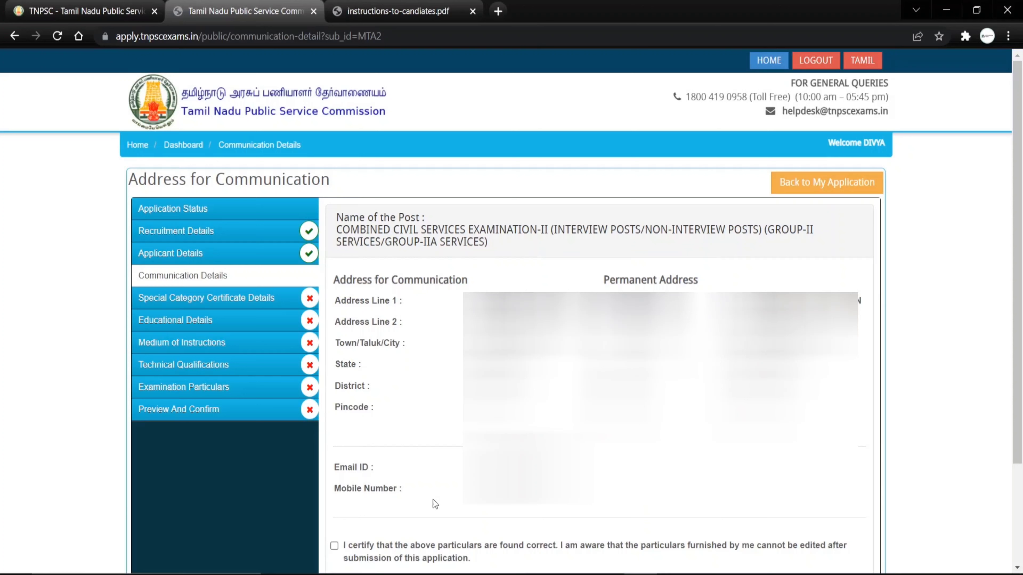
# Step: Certify that the communication and permanent address particulars are correct and save the Communication Details stage
pyautogui.click(335, 546)
pyautogui.scroll(-3, 512, 363)
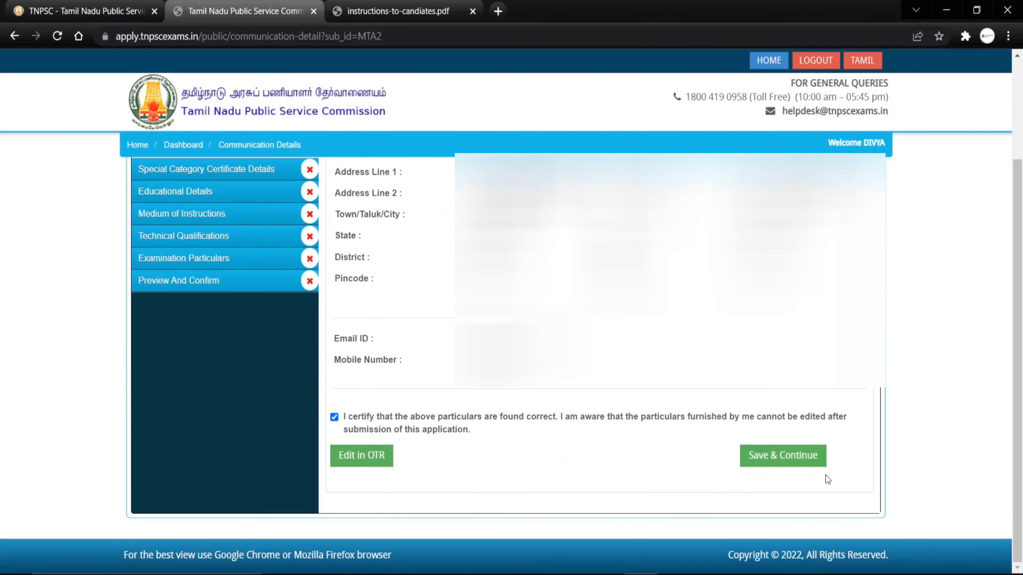
pyautogui.click(809, 458)
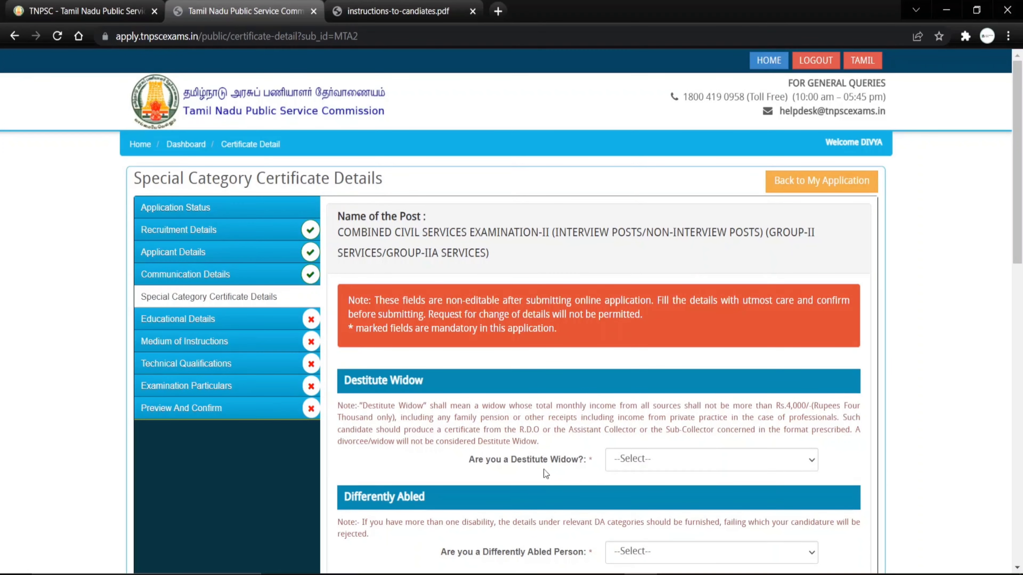
# Step: Answer No to the Destitute Widow and Differently Abled Person questions, accepting the non-editable field alerts
pyautogui.click(638, 463)
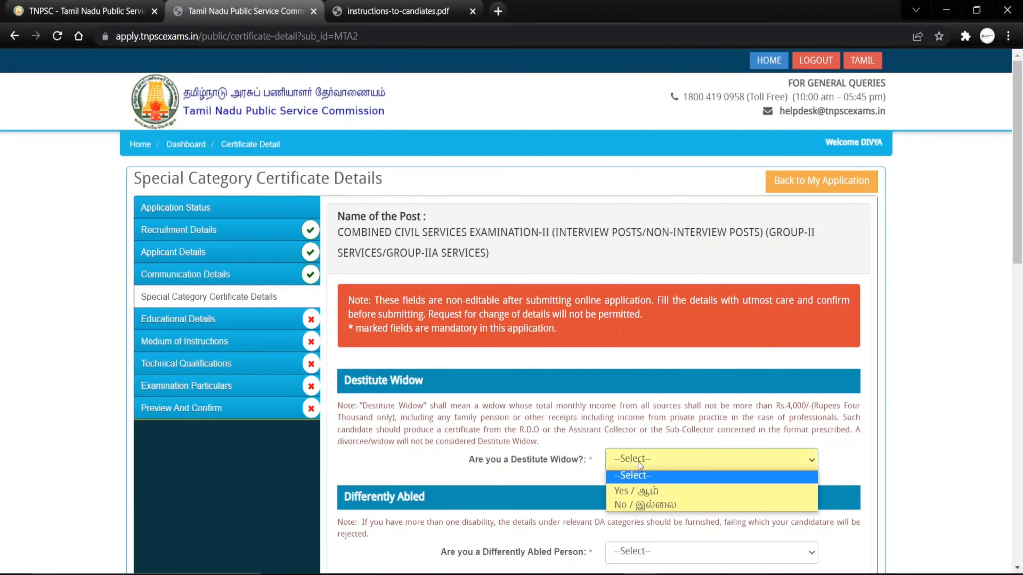
pyautogui.click(630, 505)
pyautogui.click(675, 326)
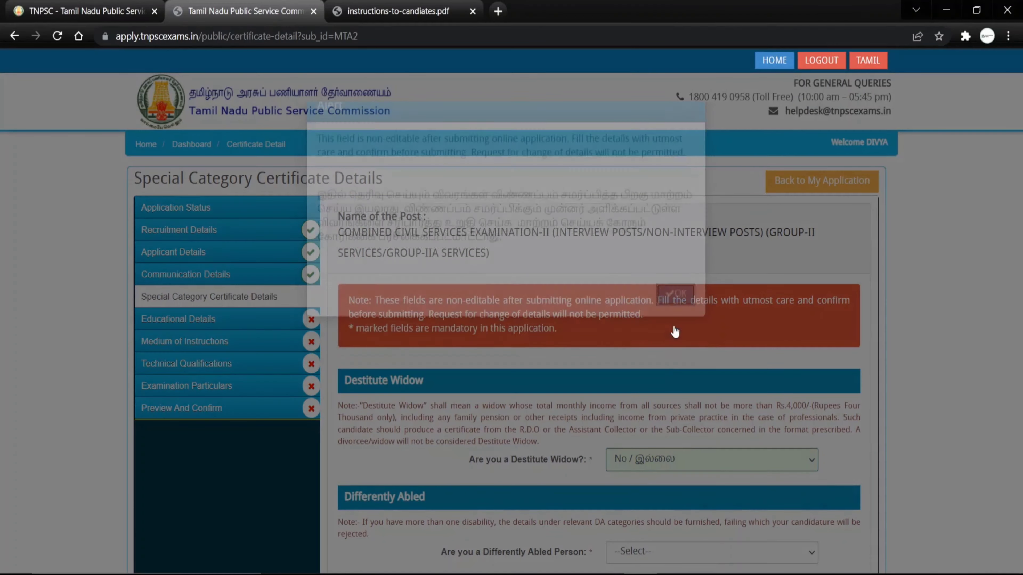
pyautogui.scroll(-3, 804, 439)
pyautogui.click(654, 411)
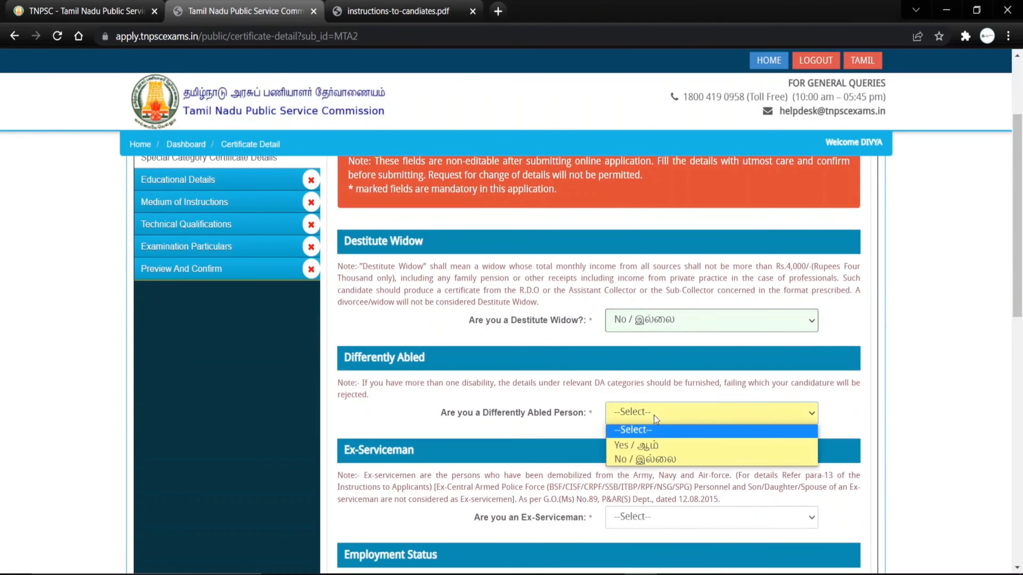
pyautogui.click(639, 460)
pyautogui.click(675, 325)
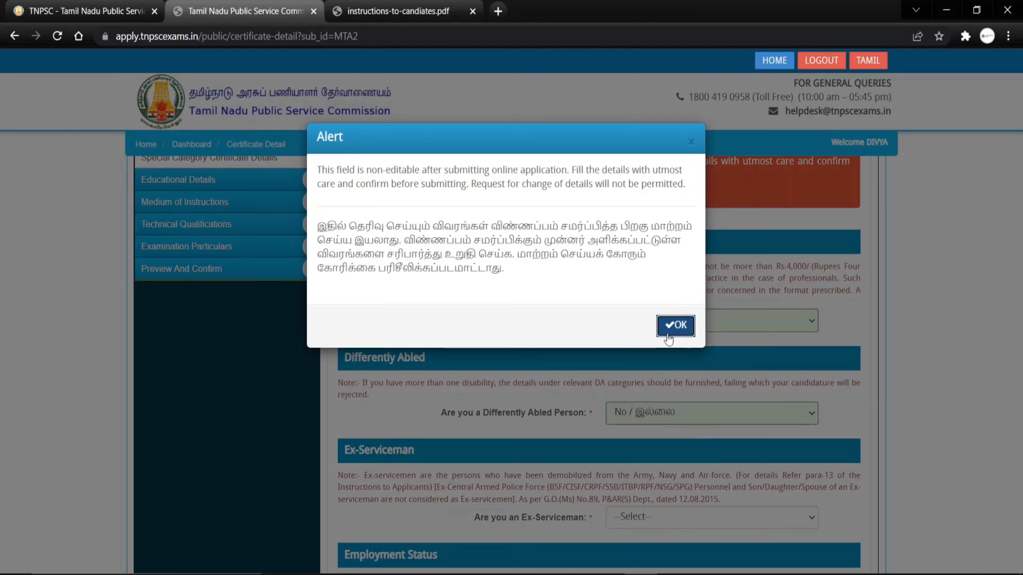
# Step: Answer No to the Ex-Serviceman question and accept the non-editable field alert
pyautogui.scroll(-5, 888, 384)
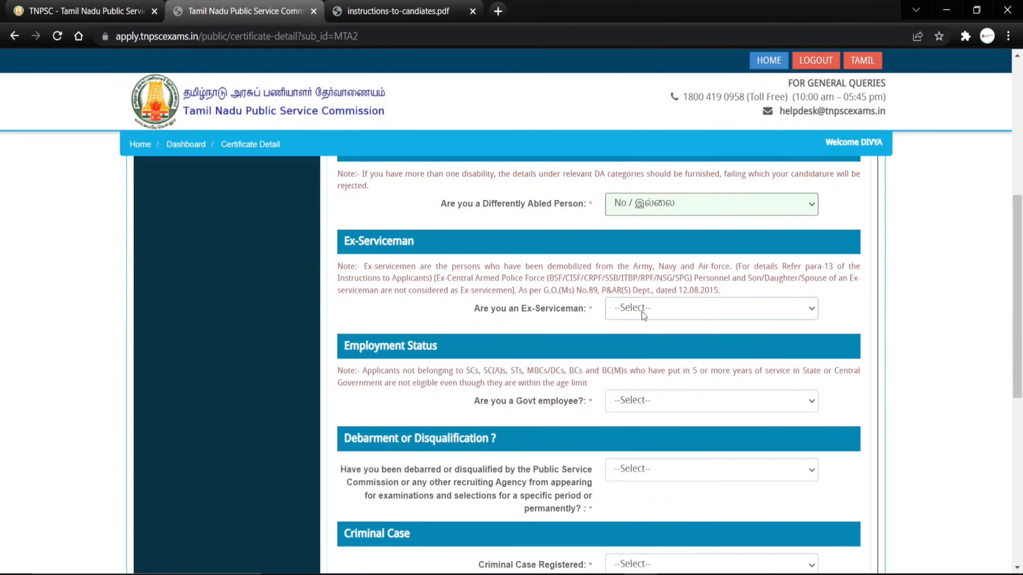
pyautogui.click(641, 309)
pyautogui.click(629, 352)
pyautogui.click(675, 325)
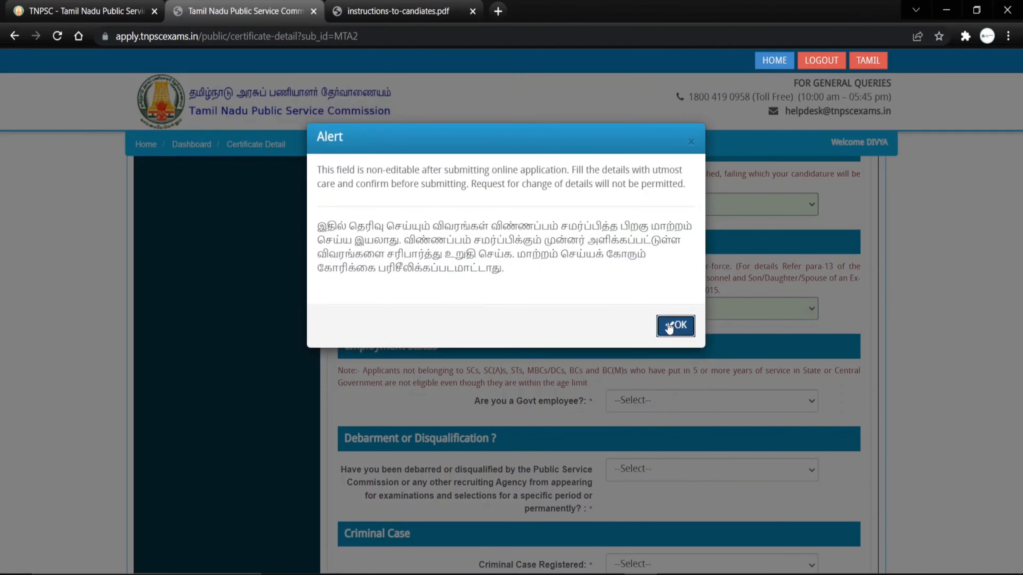
# Step: Answer No to the Govt employee question and set the Employment Status to UNEMPLOYED
pyautogui.click(663, 397)
pyautogui.click(641, 444)
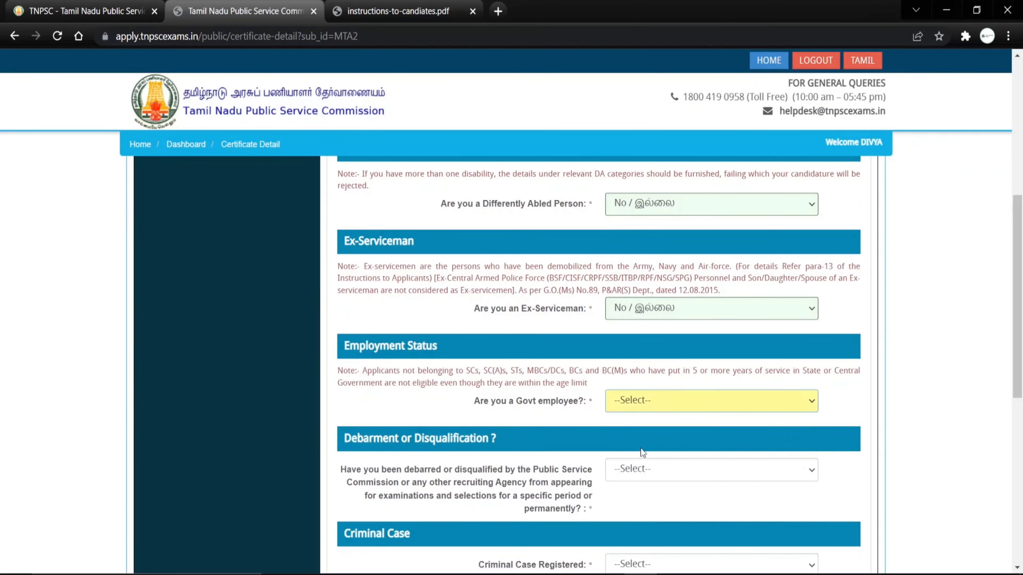
pyautogui.click(670, 437)
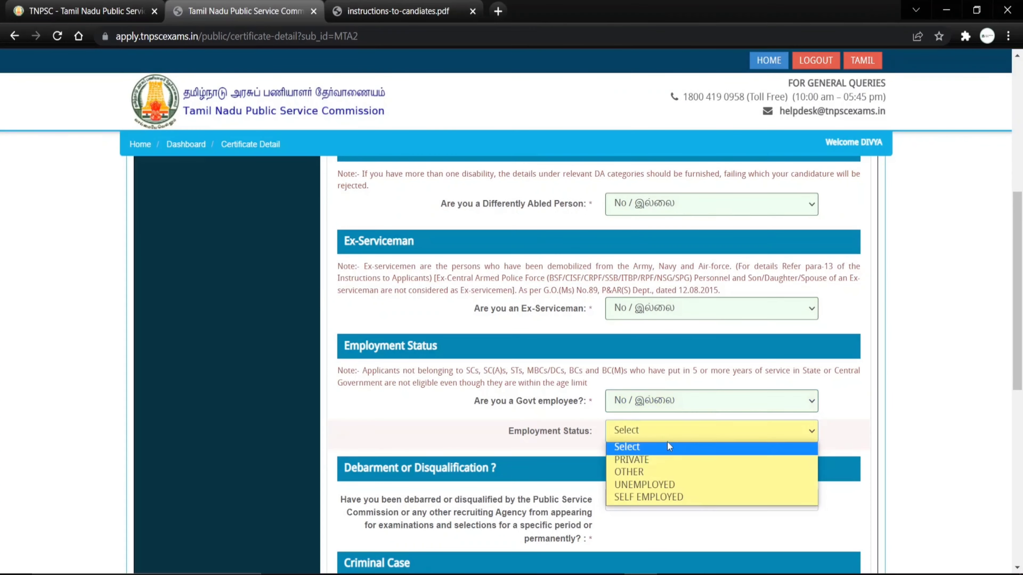
pyautogui.click(644, 485)
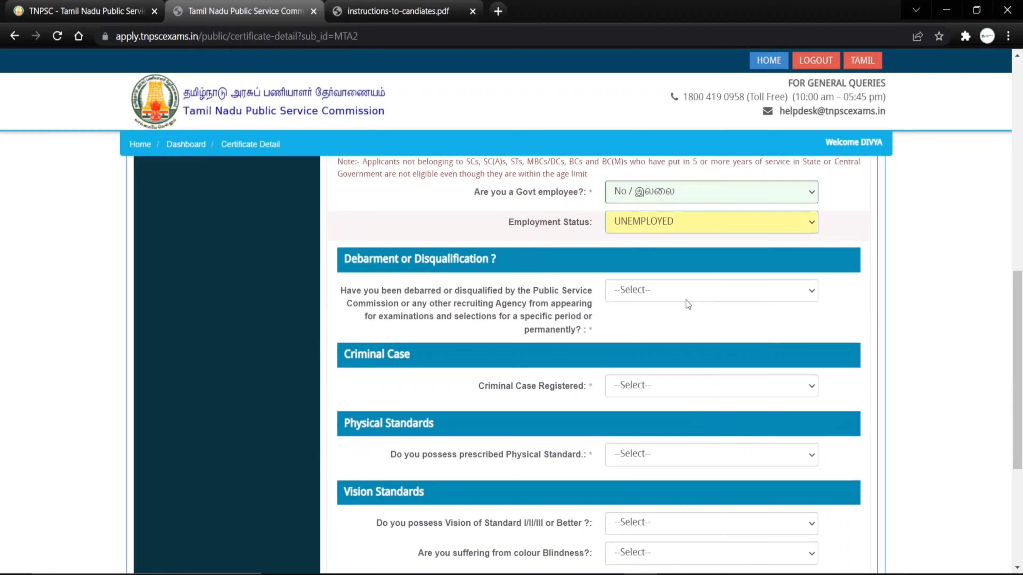
# Step: Answer No to both the debarment or disqualification question and the Criminal Case Registered question
pyautogui.click(681, 289)
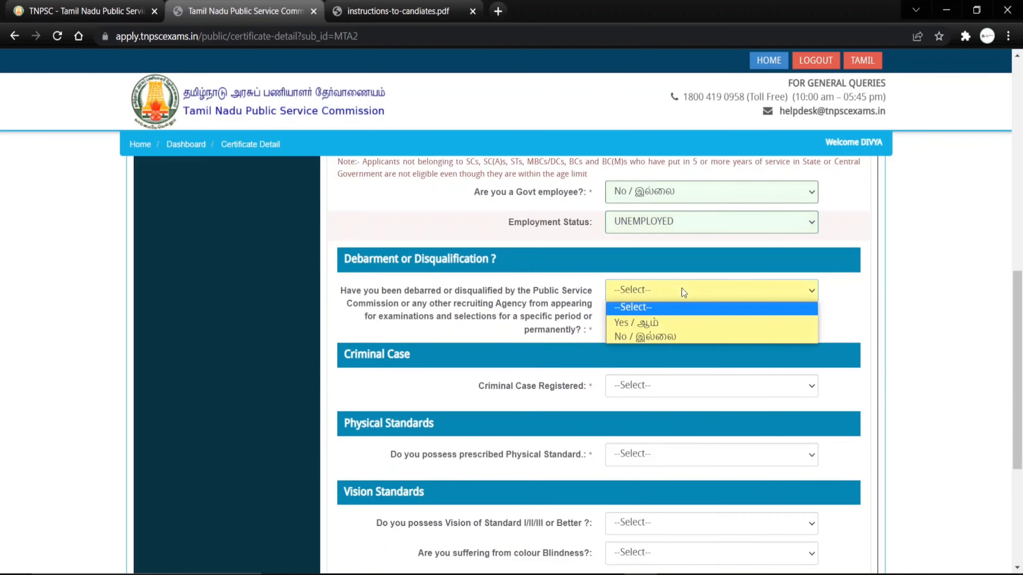
pyautogui.click(627, 337)
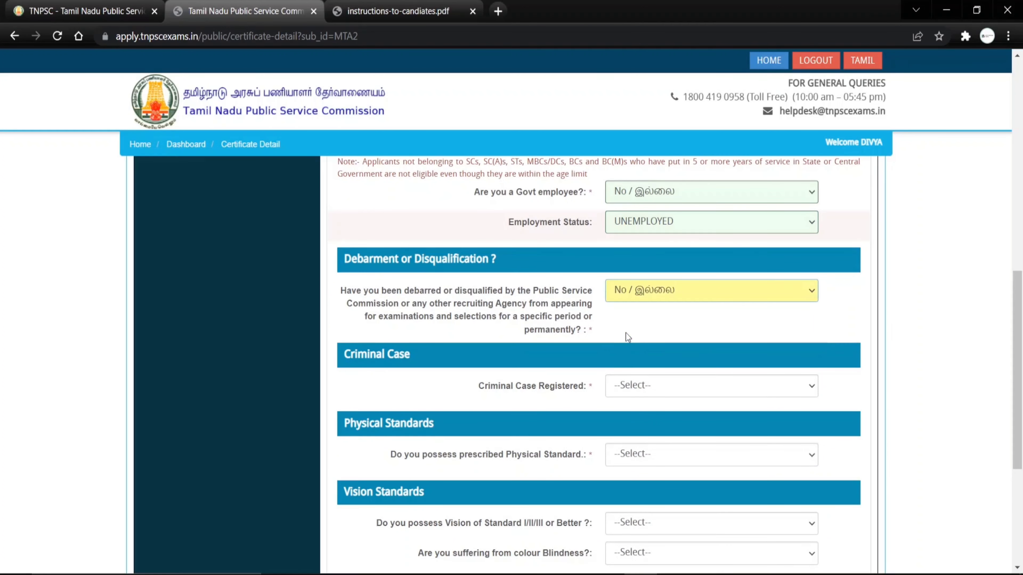
pyautogui.click(640, 386)
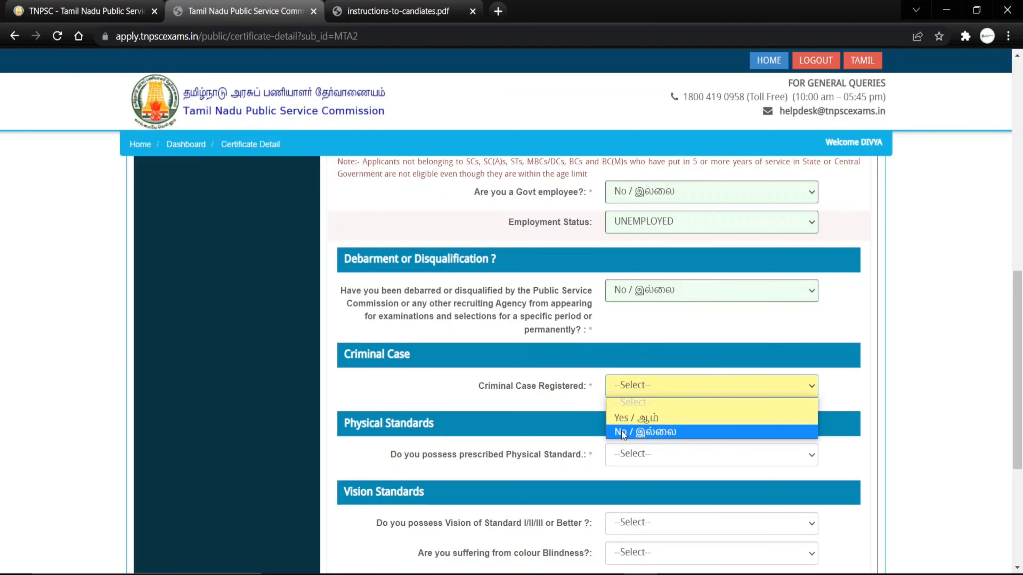
pyautogui.click(622, 432)
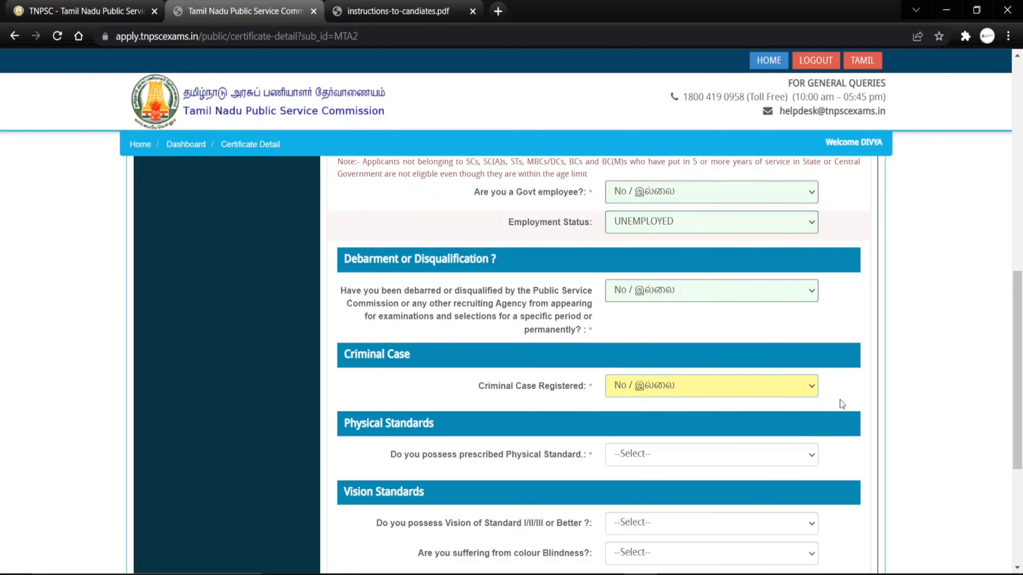
# Step: Answer Yes to possessing the prescribed Physical Standard
pyautogui.scroll(-2, 841, 399)
pyautogui.click(679, 389)
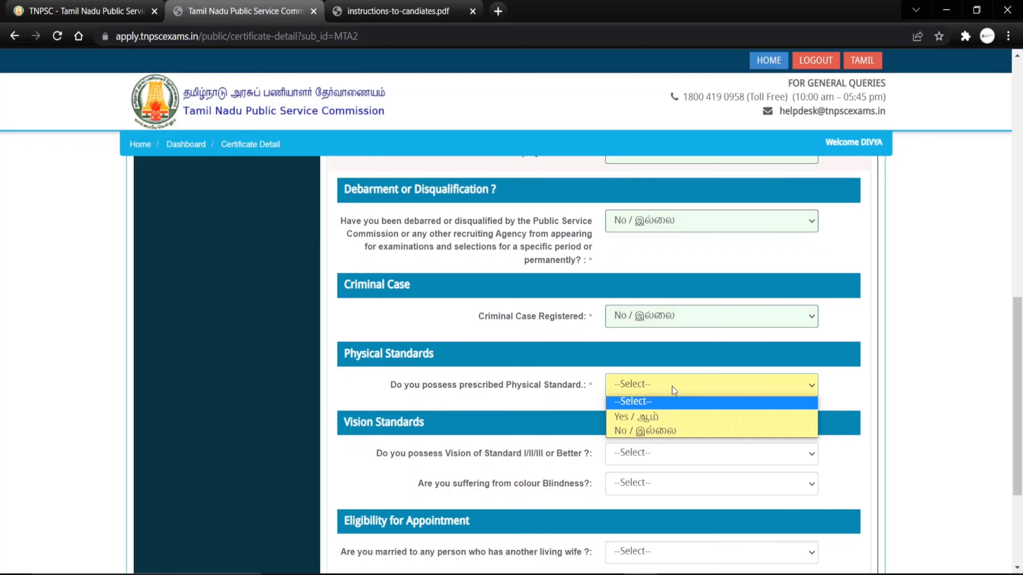
pyautogui.click(663, 416)
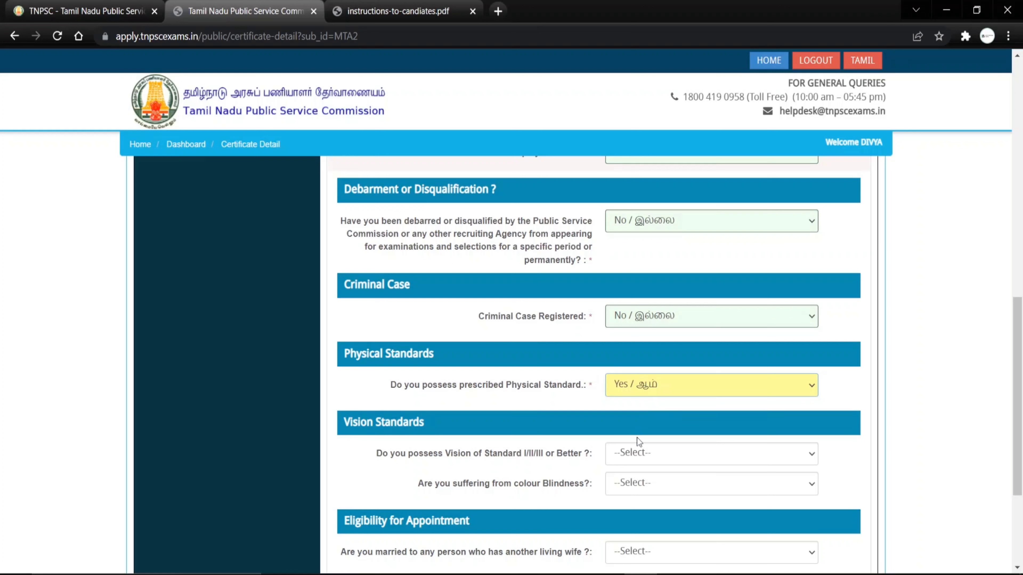
# Step: Under Vision Standards, answer Yes to possessing Vision of Standard I/II/III or Better and No to colour blindness
pyautogui.click(647, 457)
pyautogui.click(647, 457)
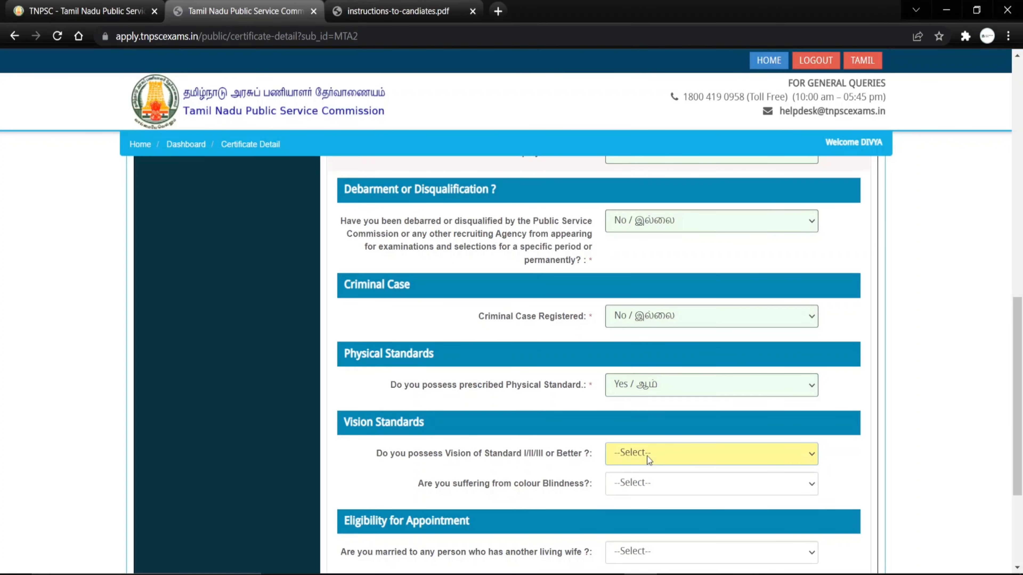
pyautogui.click(647, 456)
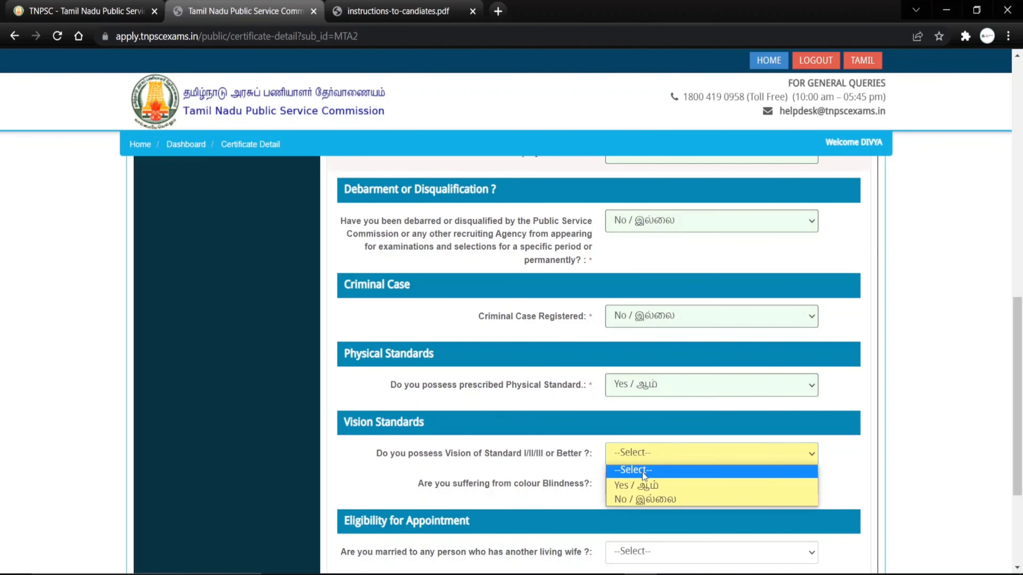
pyautogui.click(638, 486)
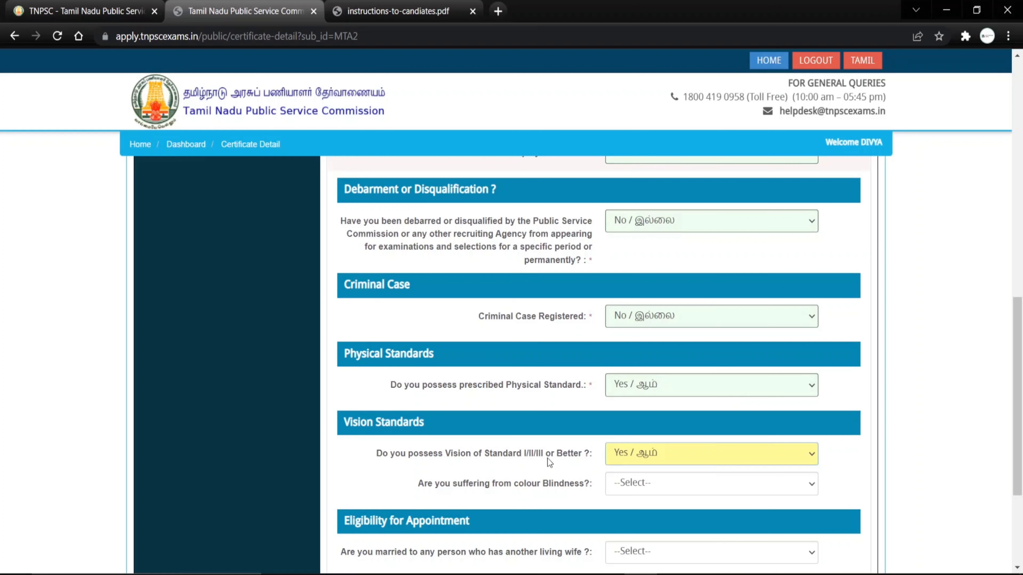
pyautogui.click(649, 485)
pyautogui.click(641, 530)
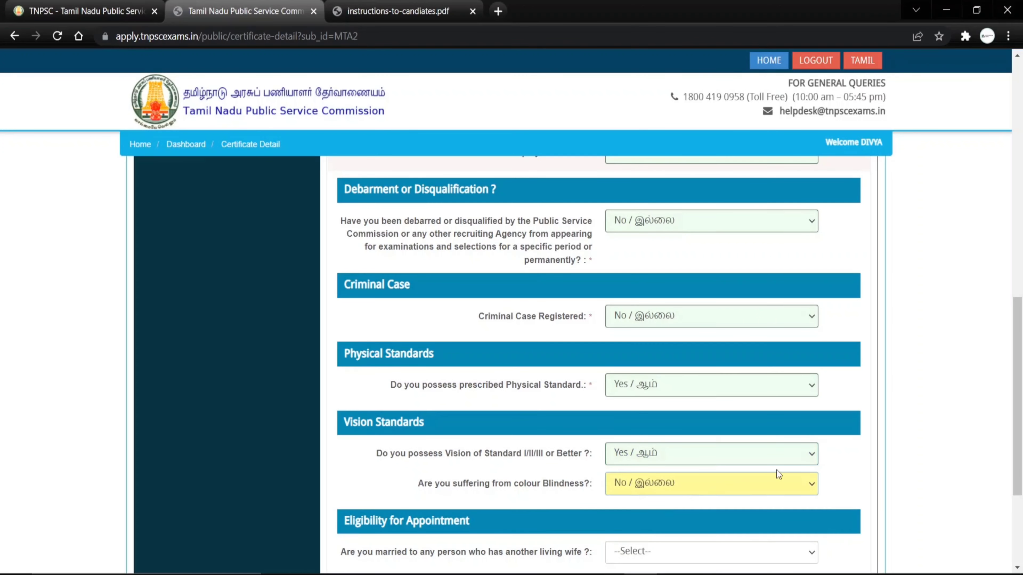
# Step: Answer No to the Eligibility for Appointment marriage question, then certify the particulars and save the Special Category Certificate Details stage
pyautogui.scroll(-4, 848, 453)
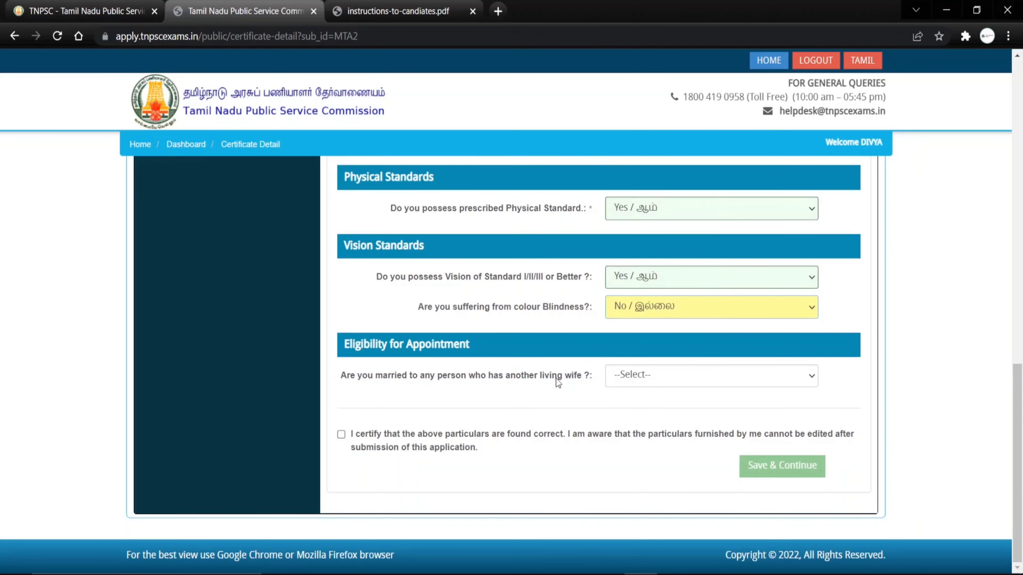
pyautogui.click(625, 381)
pyautogui.click(622, 422)
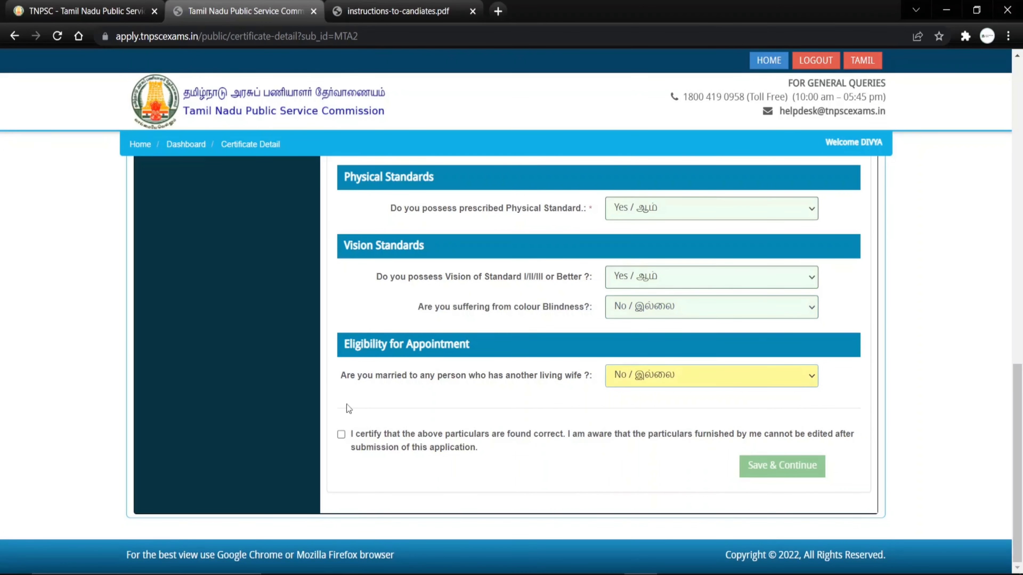
pyautogui.click(341, 435)
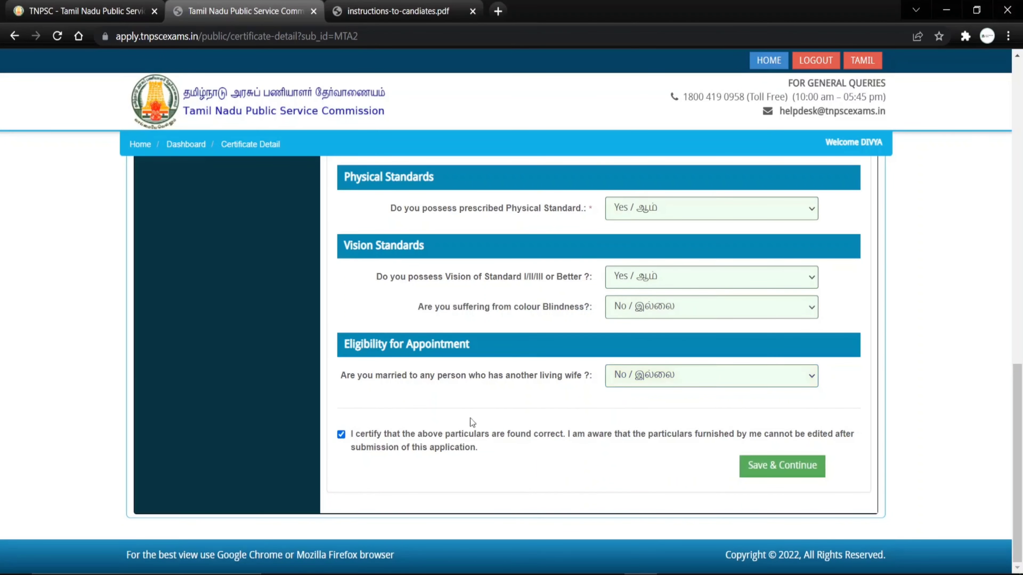
pyautogui.click(759, 468)
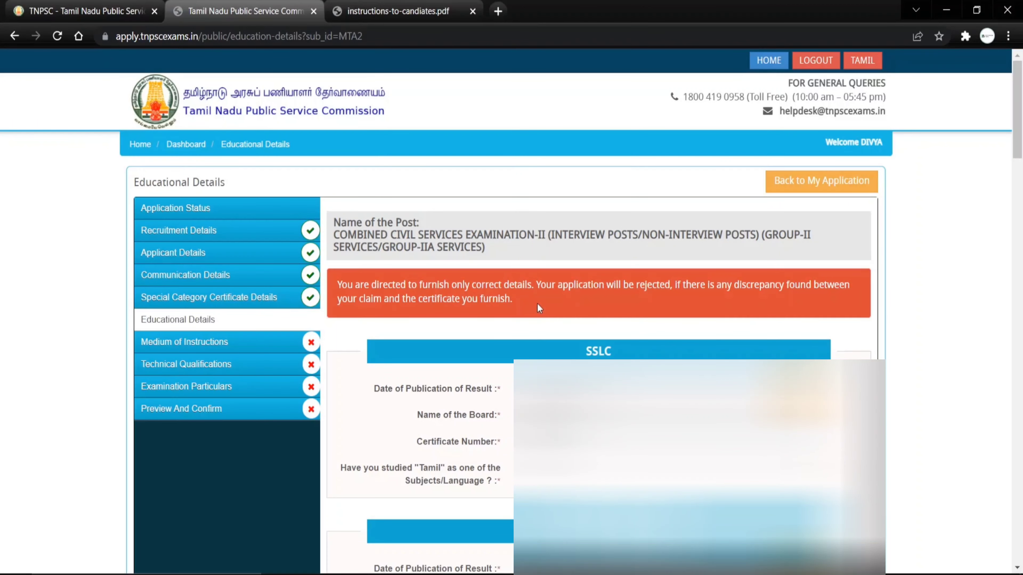
# Step: Complete the SSLC section with the date of publication of result and the answer on having studied Tamil
pyautogui.scroll(-2, 536, 294)
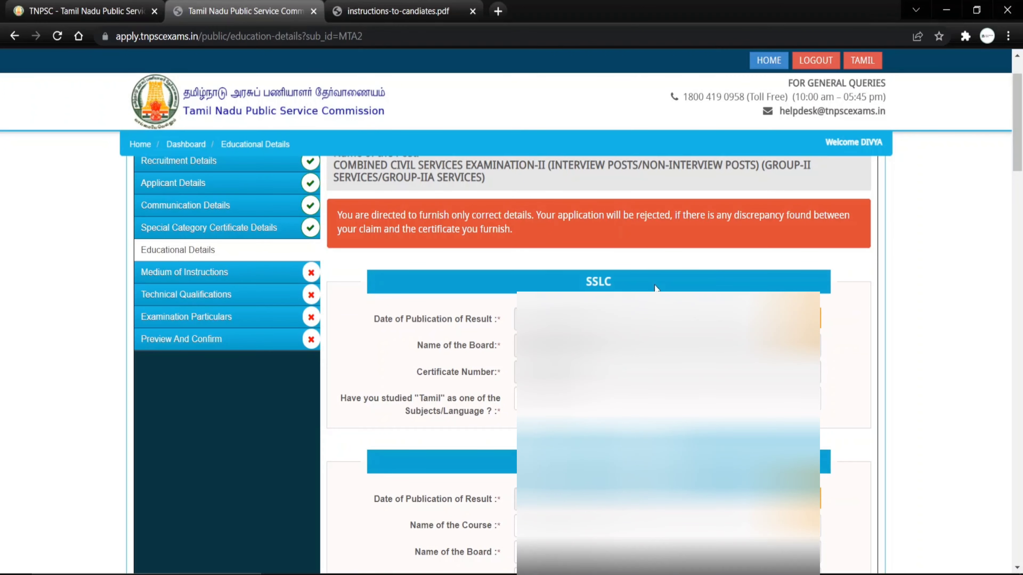
pyautogui.click(667, 398)
pyautogui.click(667, 399)
pyautogui.click(667, 430)
pyautogui.scroll(-3, 596, 362)
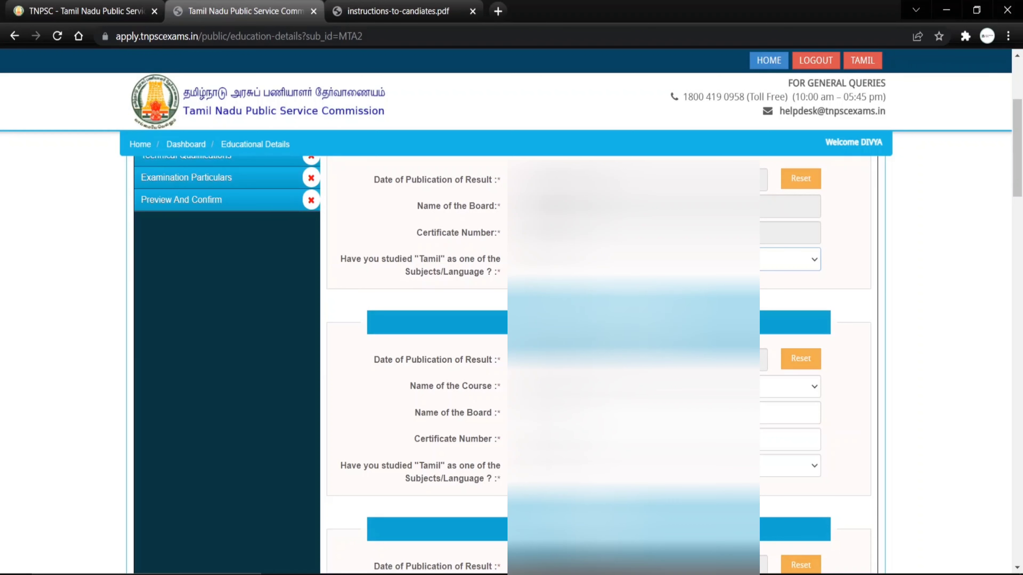
pyautogui.scroll(3, 455, 294)
pyautogui.click(454, 290)
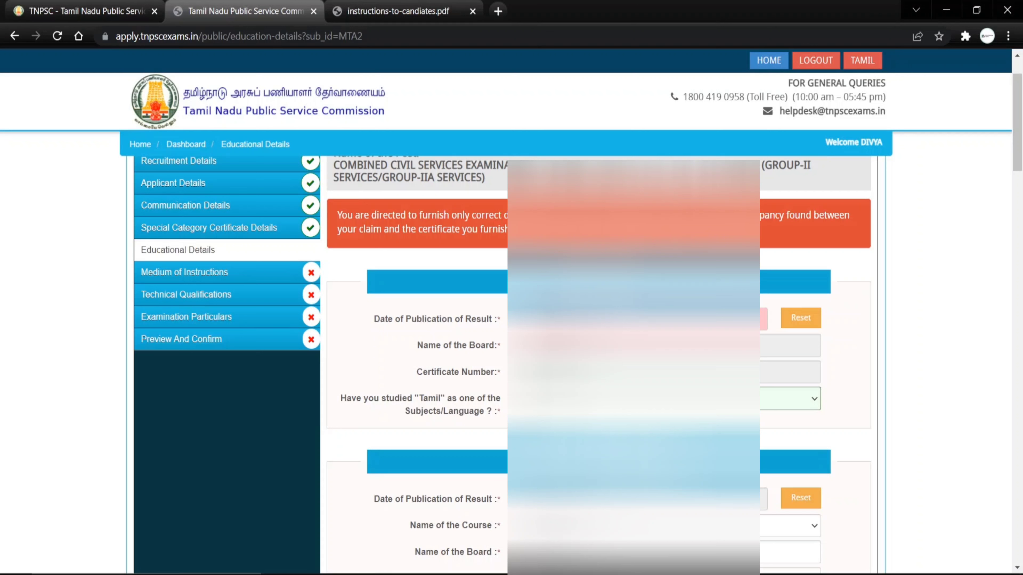
pyautogui.click(882, 380)
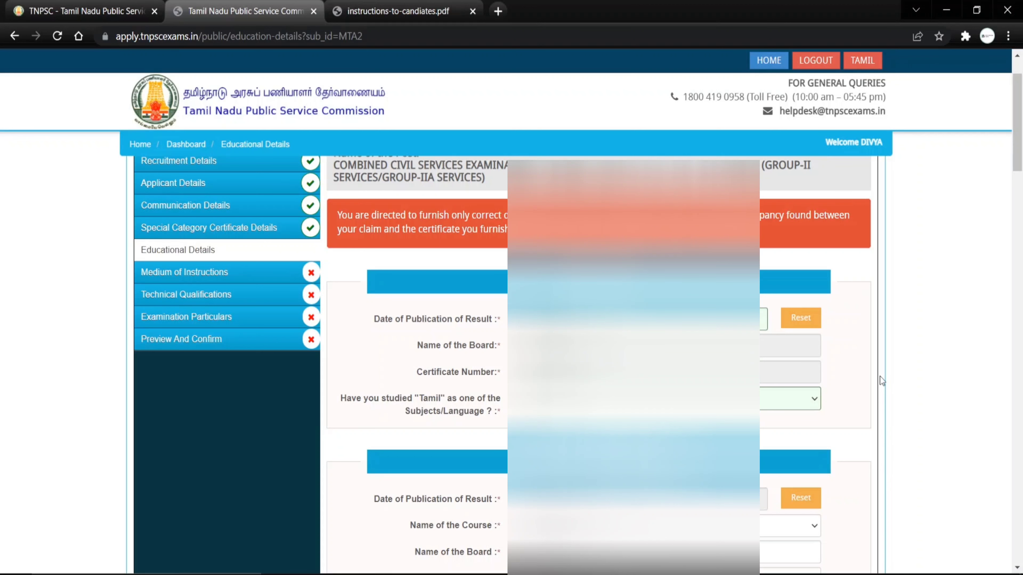
# Step: In the section below SSLC, fill in the result publication date, choose the PRE UNIVERSITY course option and enter STATE BOARD as the board
pyautogui.scroll(-5, 881, 380)
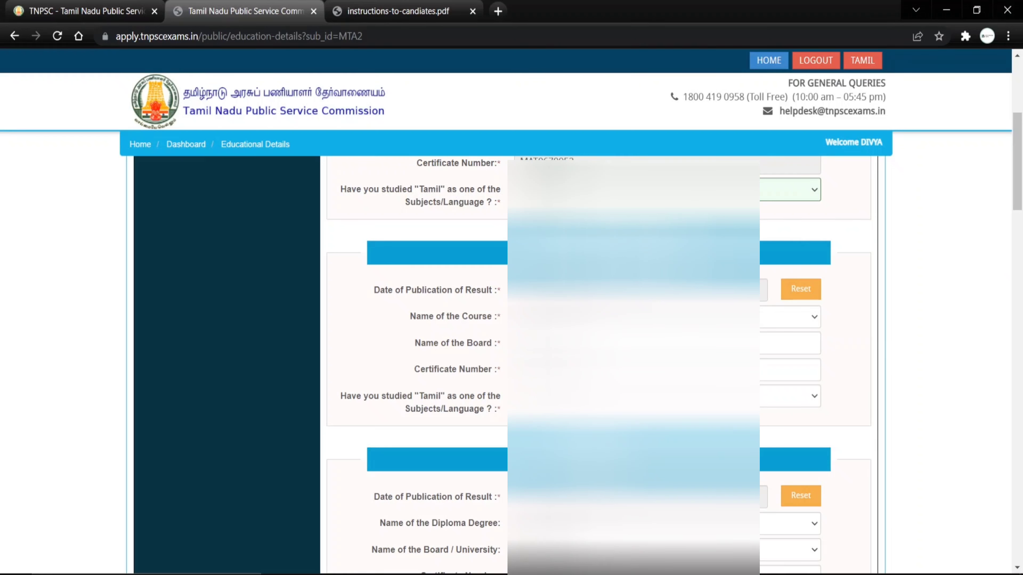
pyautogui.click(668, 317)
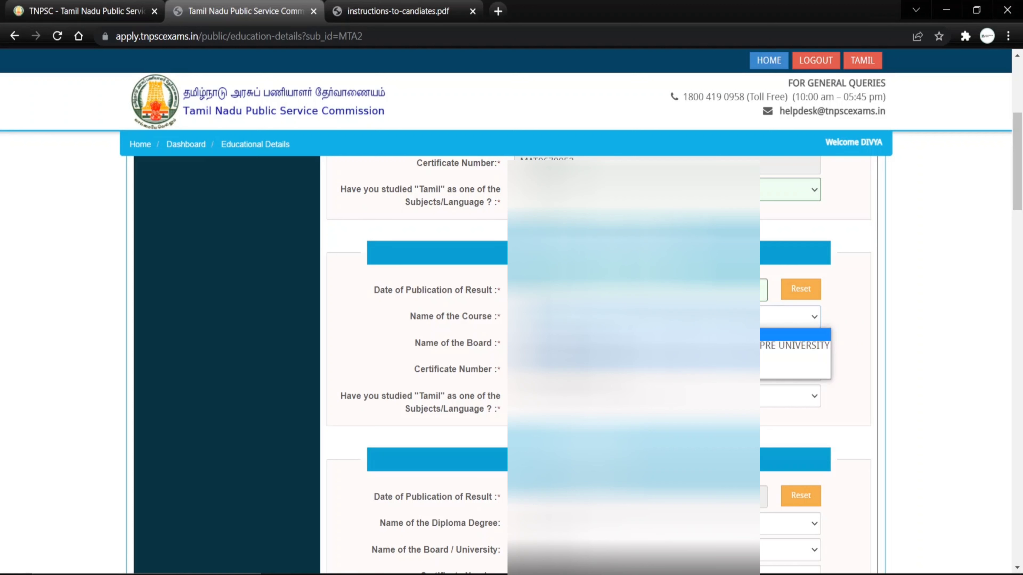
pyautogui.click(667, 346)
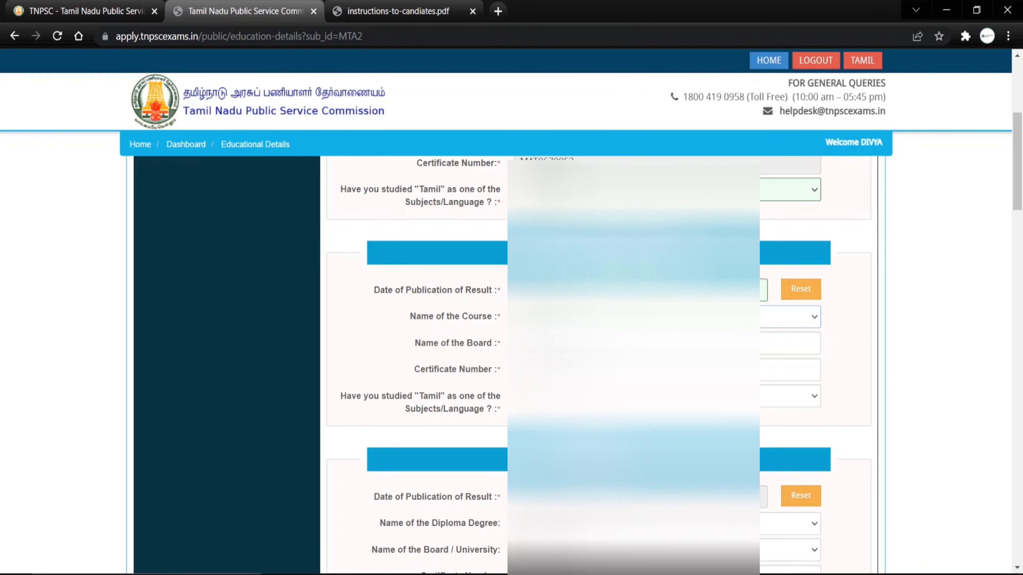
pyautogui.click(668, 317)
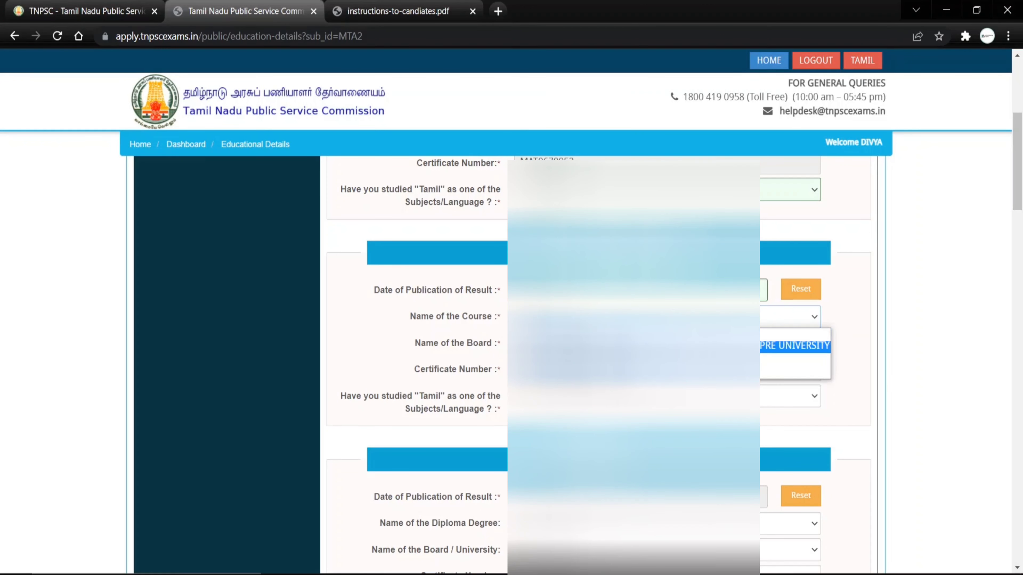
pyautogui.click(668, 346)
pyautogui.click(668, 344)
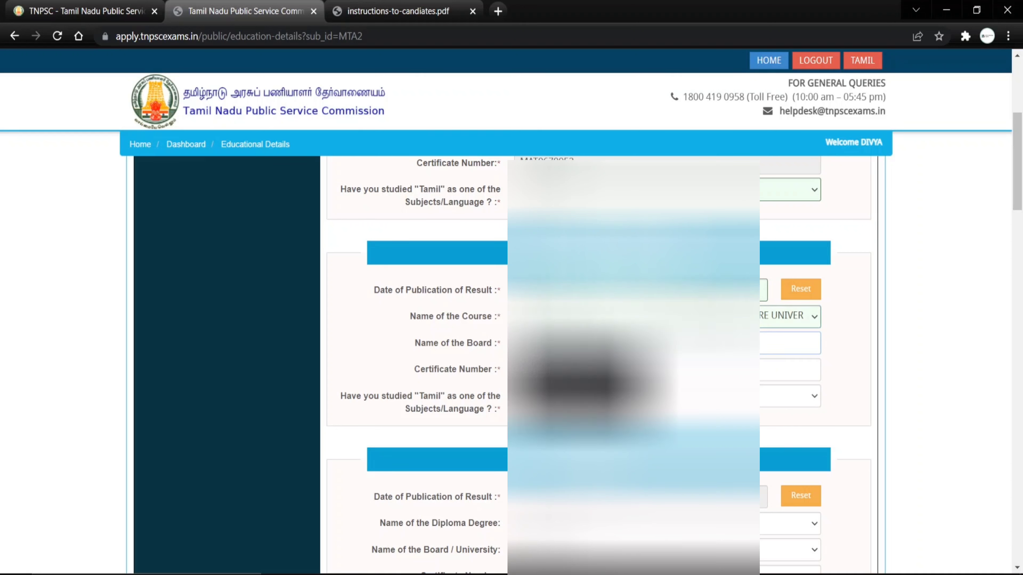
pyautogui.press('capslock')
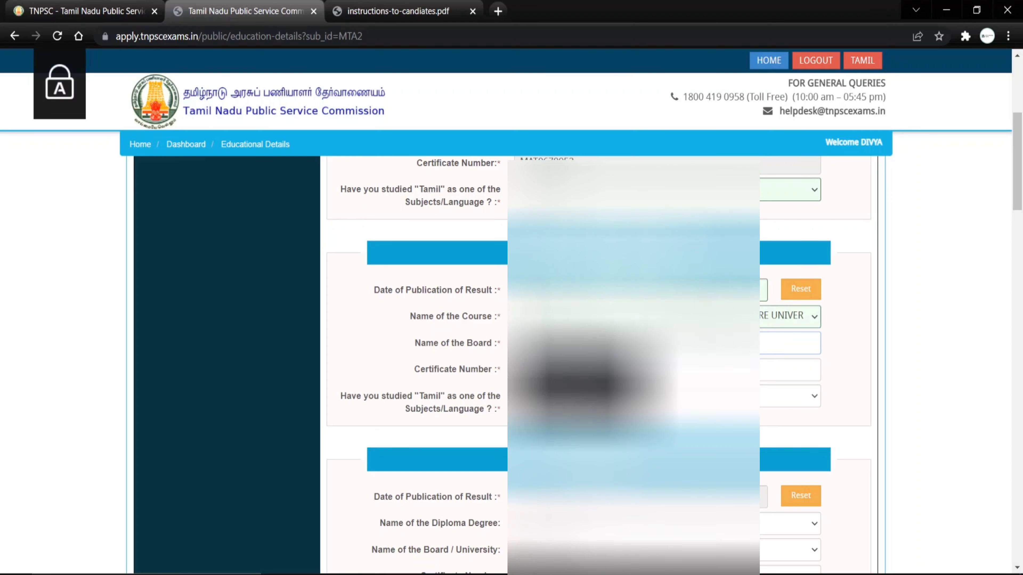
pyautogui.write('STATE BOARD')
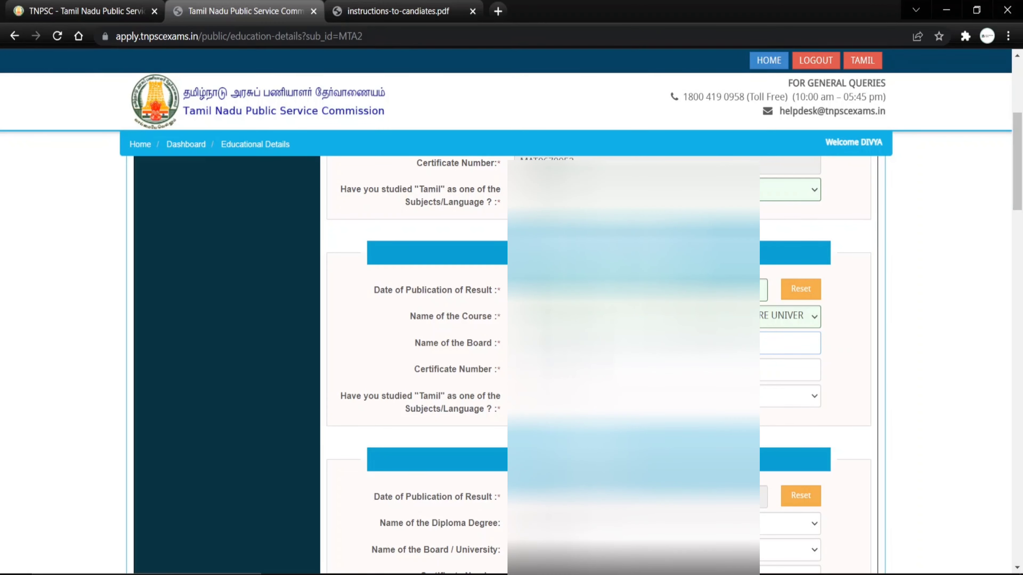
# Step: Fill in the Pre University certificate number and answer whether Tamil was studied in that course
pyautogui.click(632, 370)
pyautogui.click(645, 396)
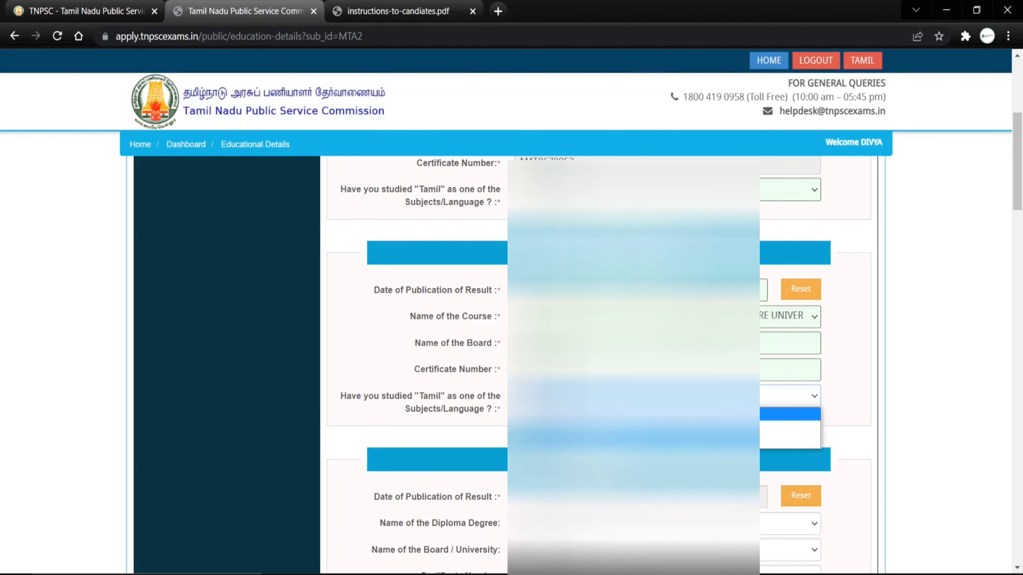
pyautogui.click(645, 427)
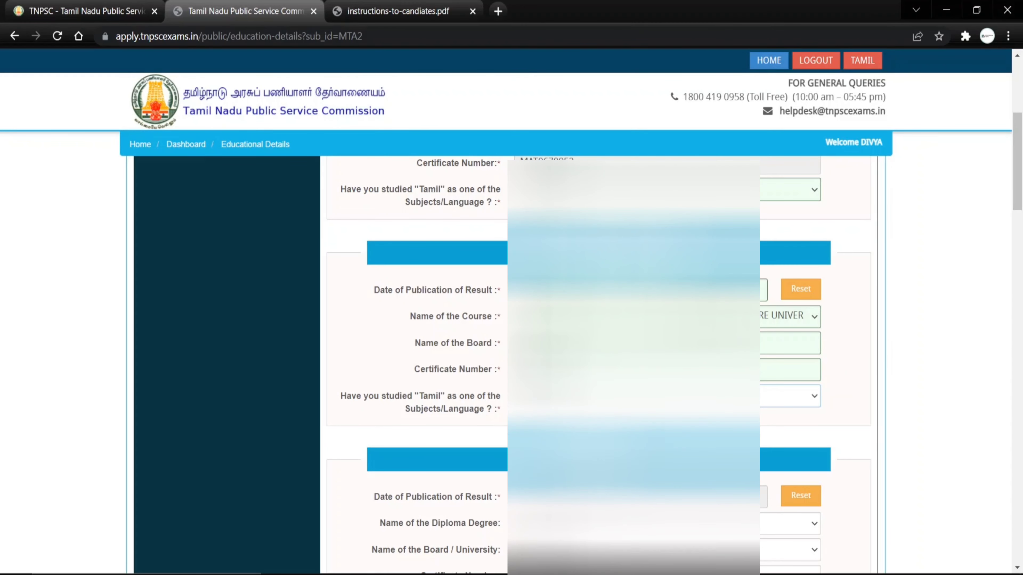
# Step: In the UG degree section below the law degree, select the board/university and fill in the certificate number
pyautogui.scroll(-3, 511, 362)
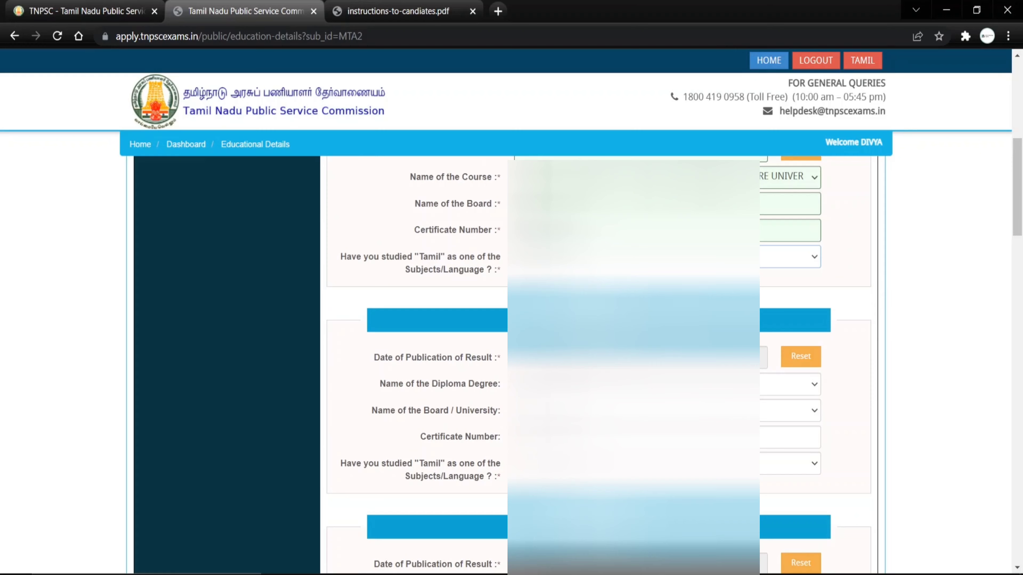
pyautogui.scroll(-2, 512, 363)
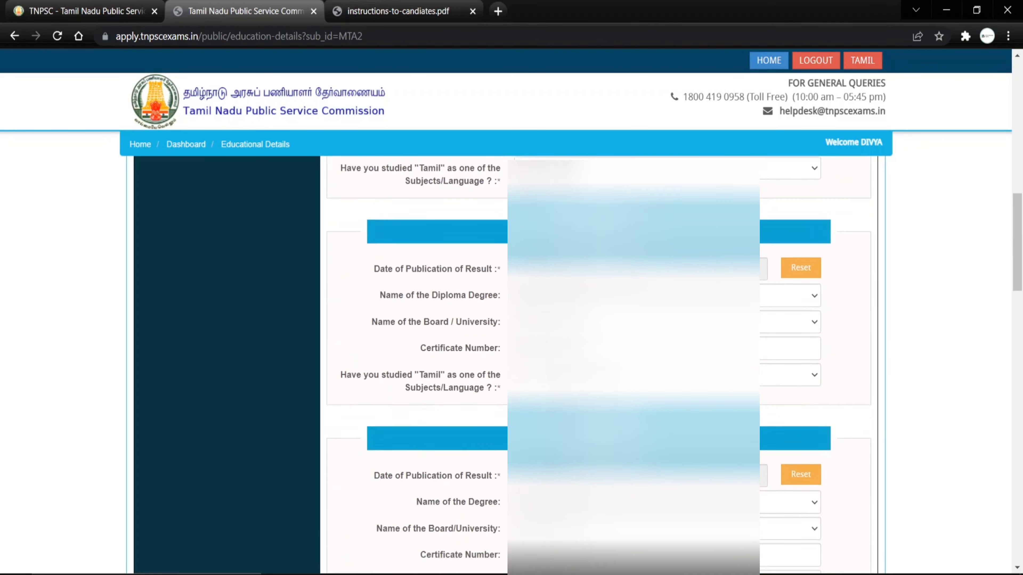
pyautogui.scroll(-7, 512, 362)
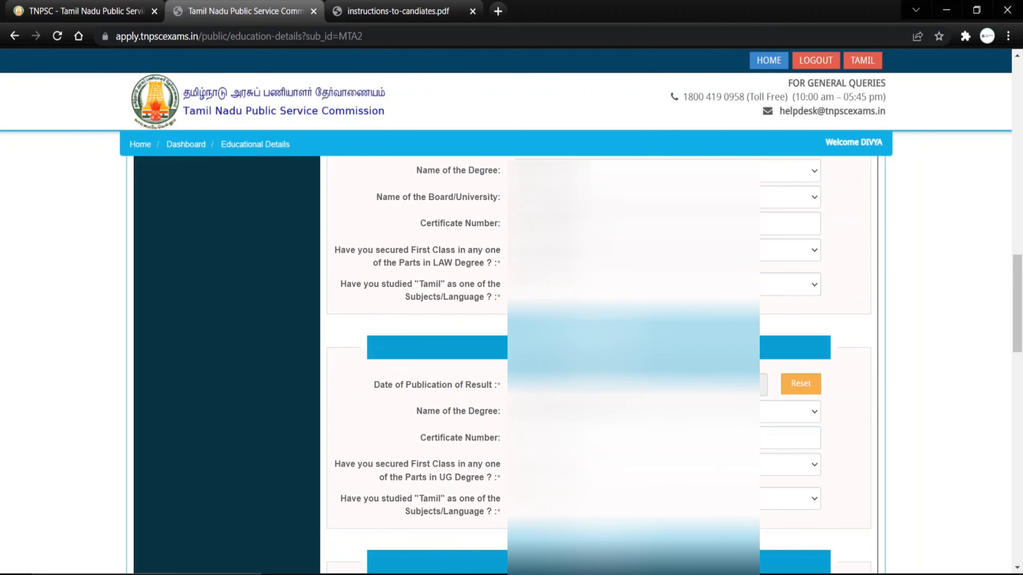
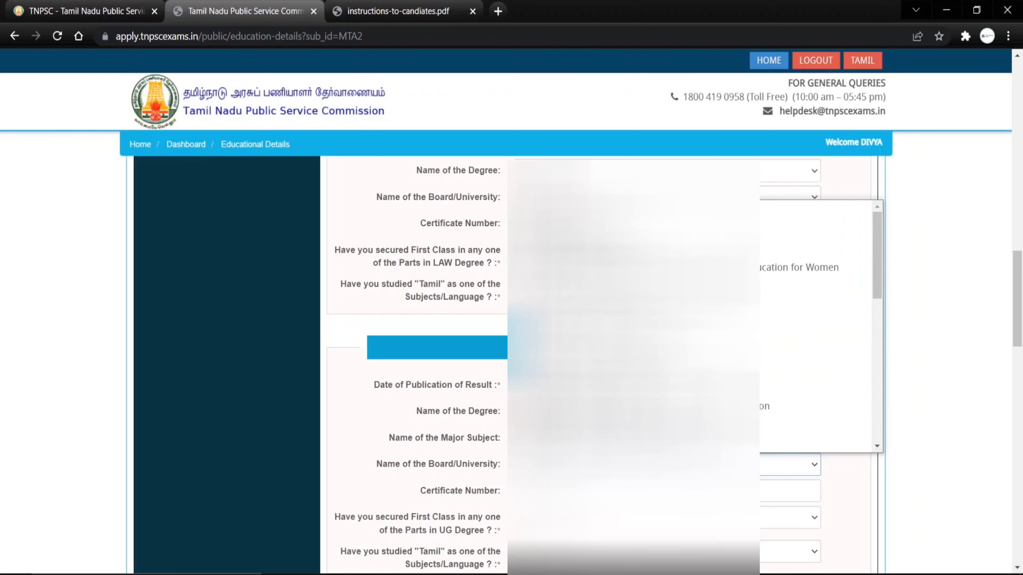
pyautogui.click(634, 244)
pyautogui.click(634, 491)
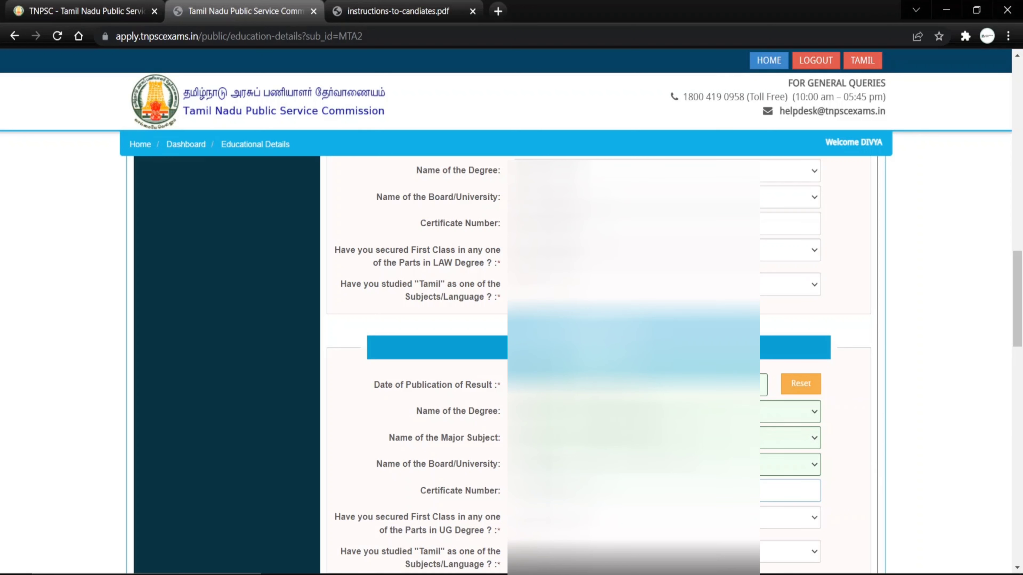
# Step: Answer the UG degree questions on securing First Class in any part and having studied Tamil
pyautogui.scroll(-5, 787, 314)
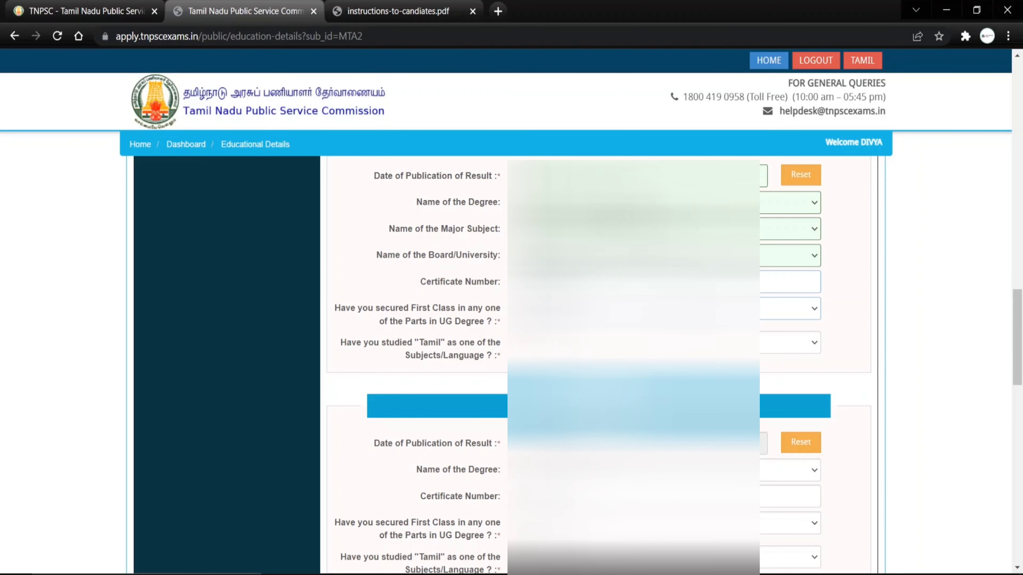
pyautogui.click(634, 308)
pyautogui.click(634, 340)
pyautogui.click(633, 343)
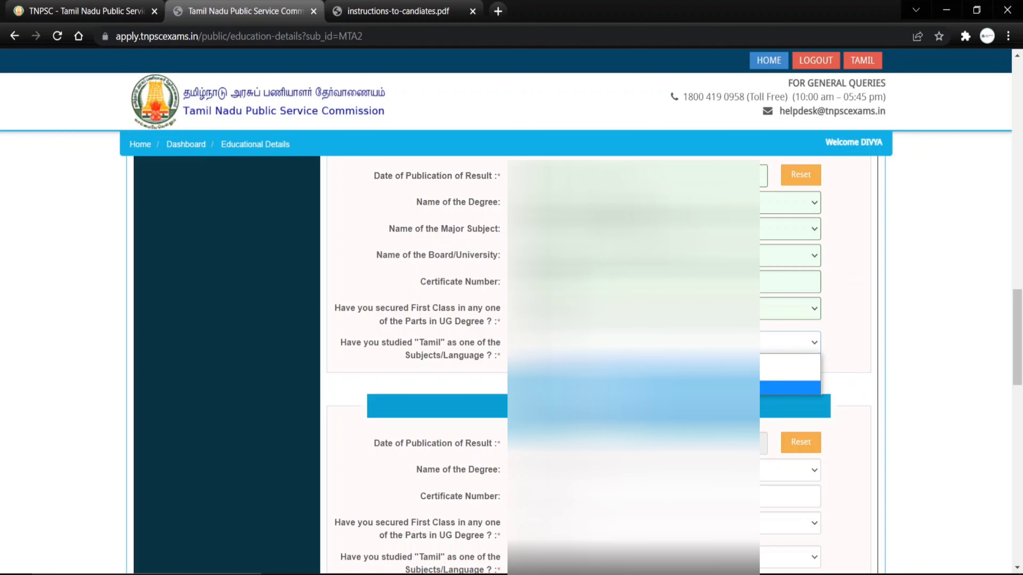
pyautogui.click(660, 388)
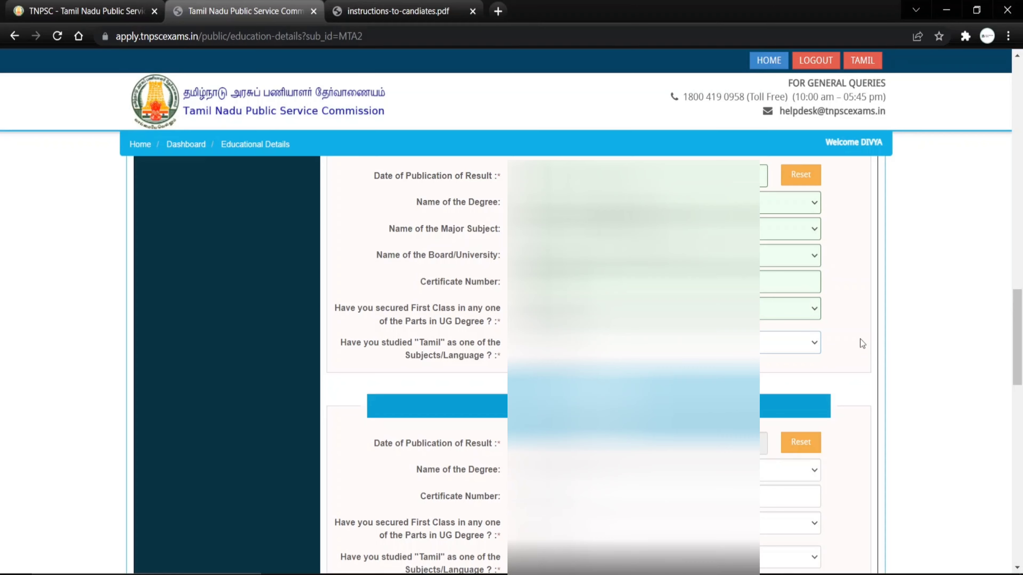
# Step: Certify that the educational particulars are correct, save the page and accept the declaration about furnishing only correct details
pyautogui.scroll(-2, 860, 339)
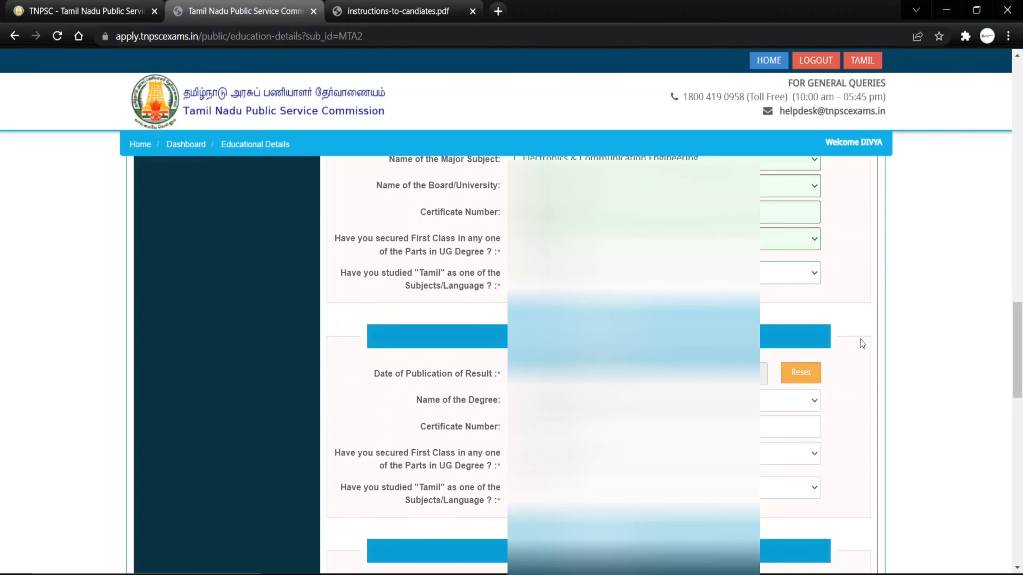
pyautogui.scroll(-8, 860, 339)
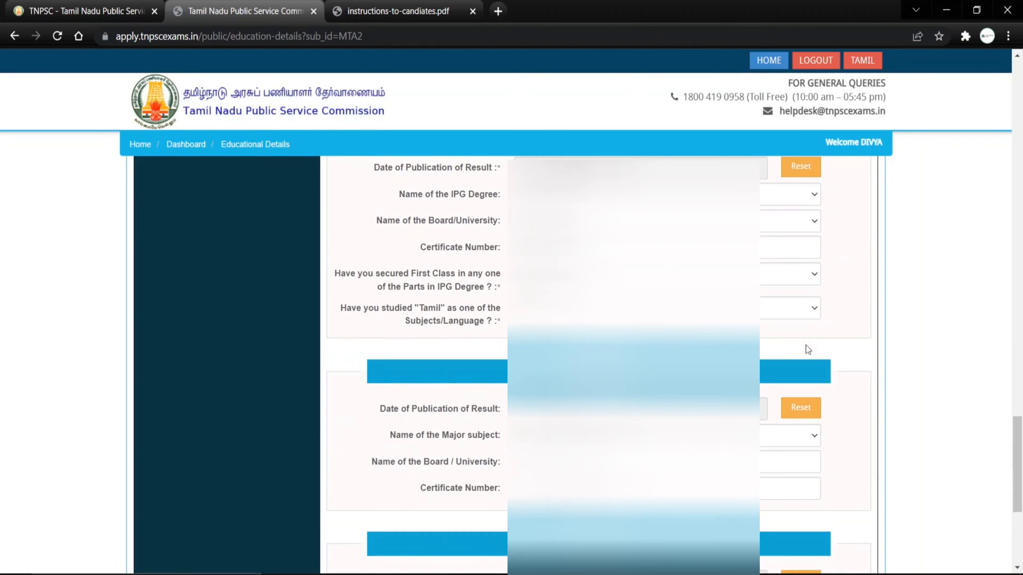
pyautogui.scroll(-5, 806, 347)
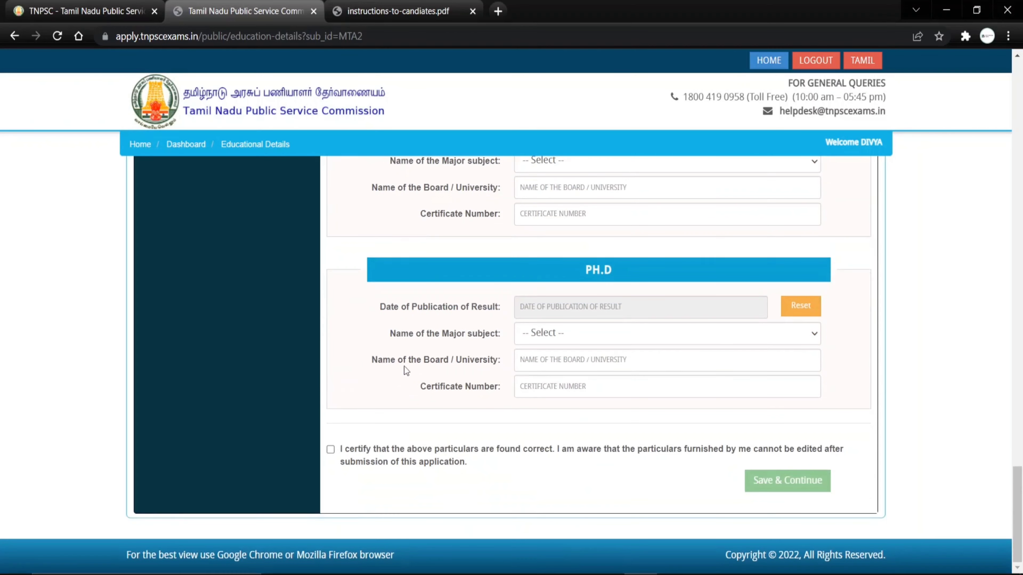
pyautogui.click(330, 449)
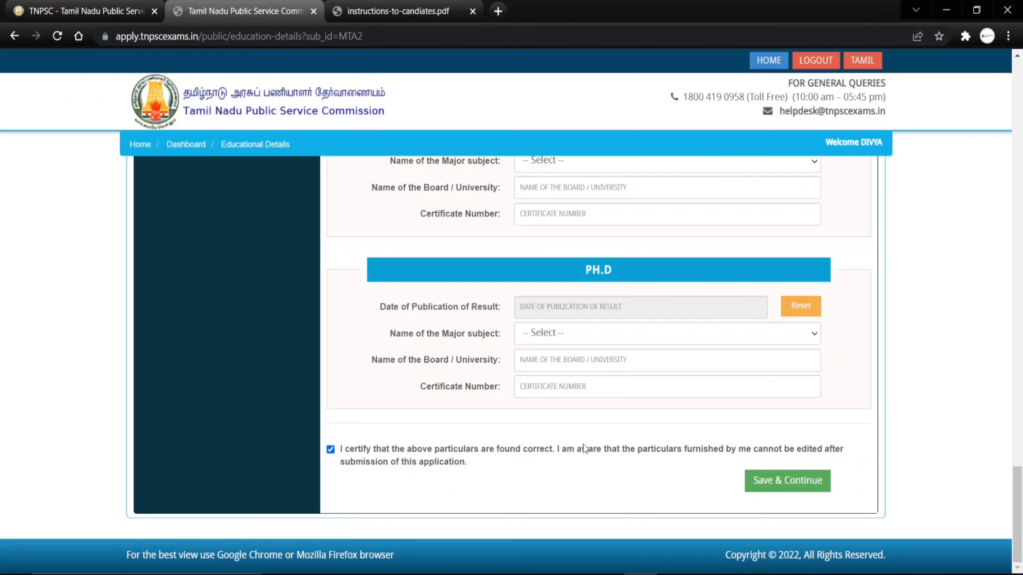
pyautogui.click(771, 484)
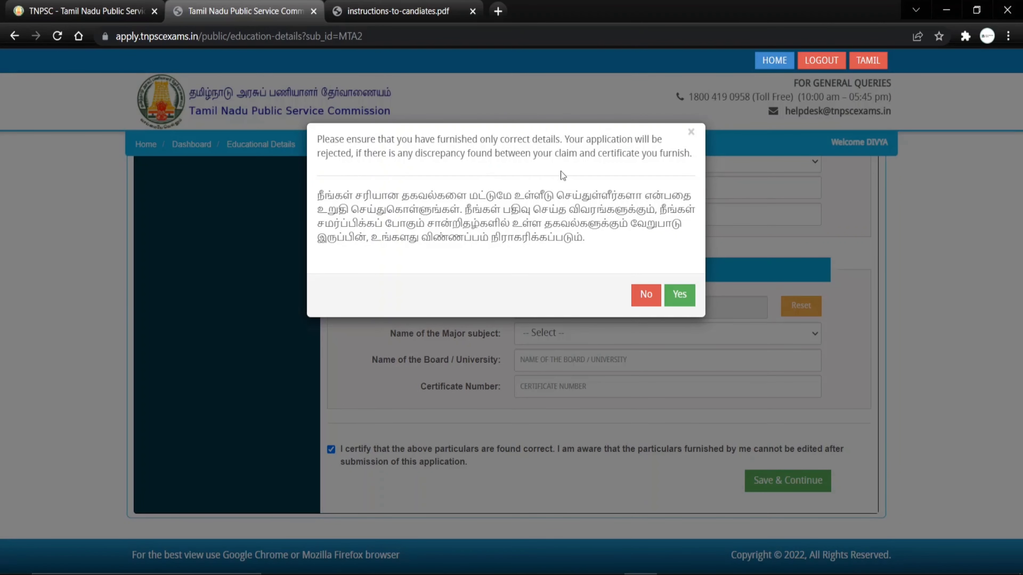
pyautogui.click(679, 296)
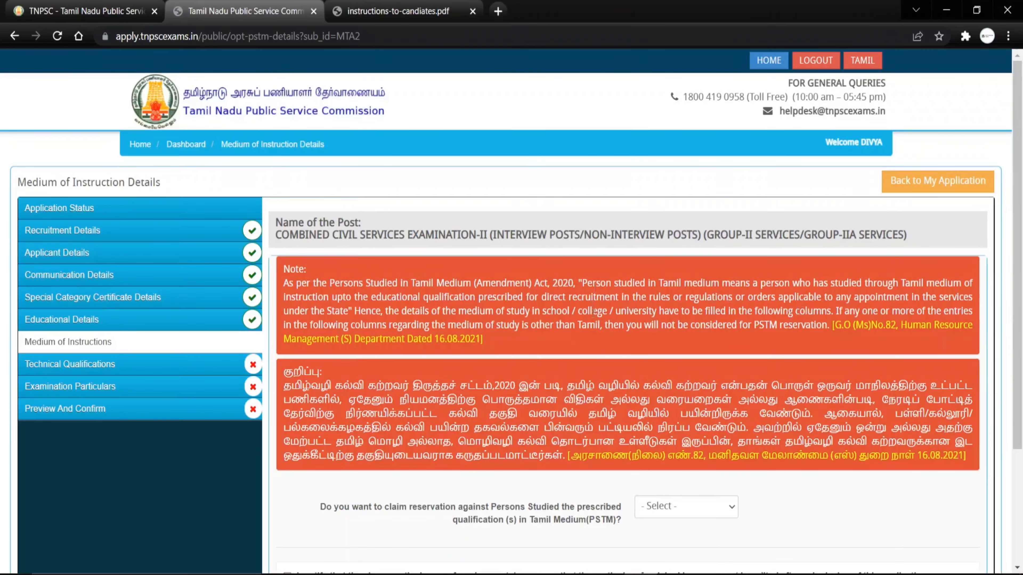
# Step: Answer இல்லை (No) to claiming PSTM reservation, accept the undertaking, then certify and save the Medium of Instruction details
pyautogui.scroll(-3, 594, 311)
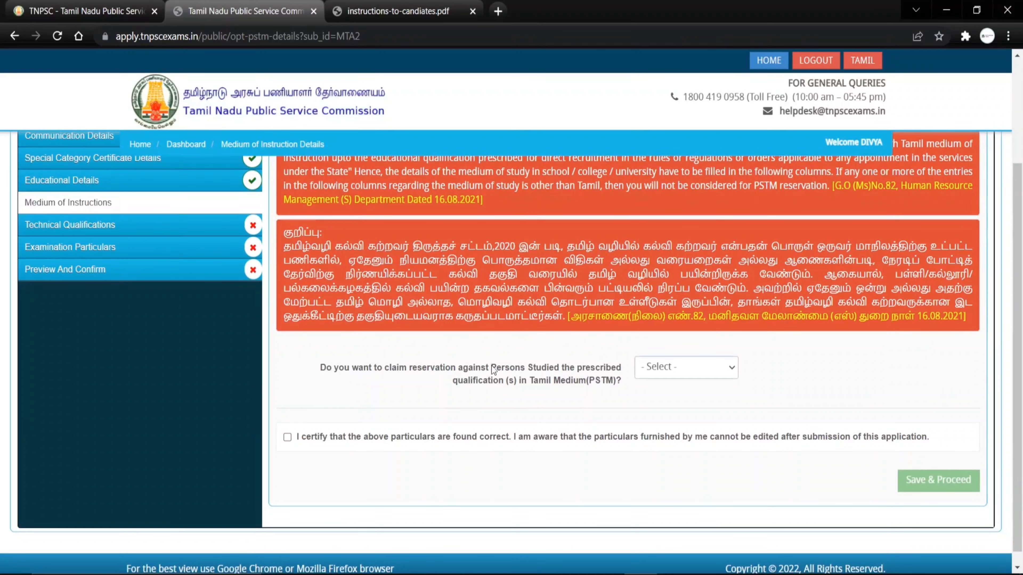
pyautogui.click(665, 372)
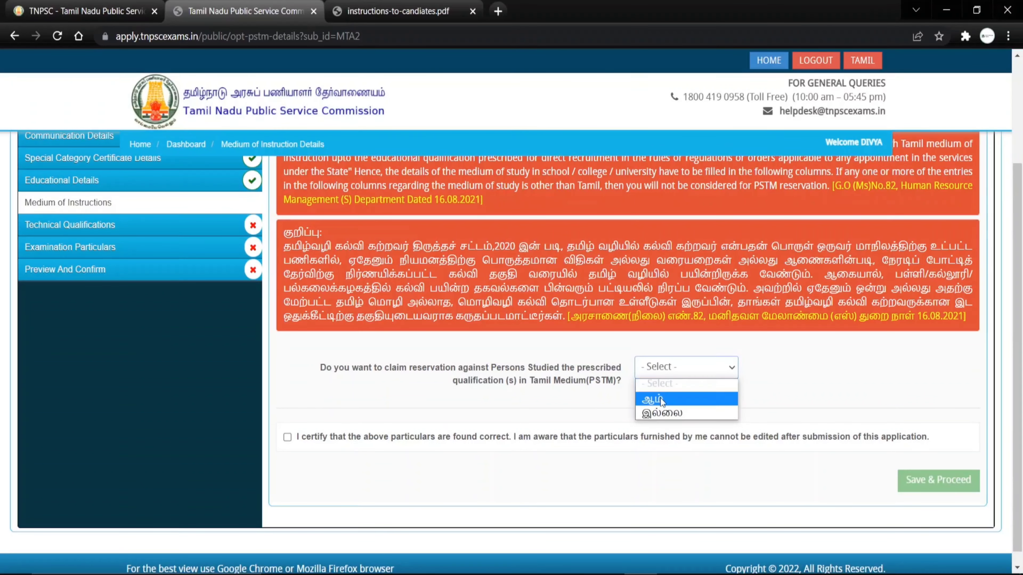
pyautogui.click(660, 415)
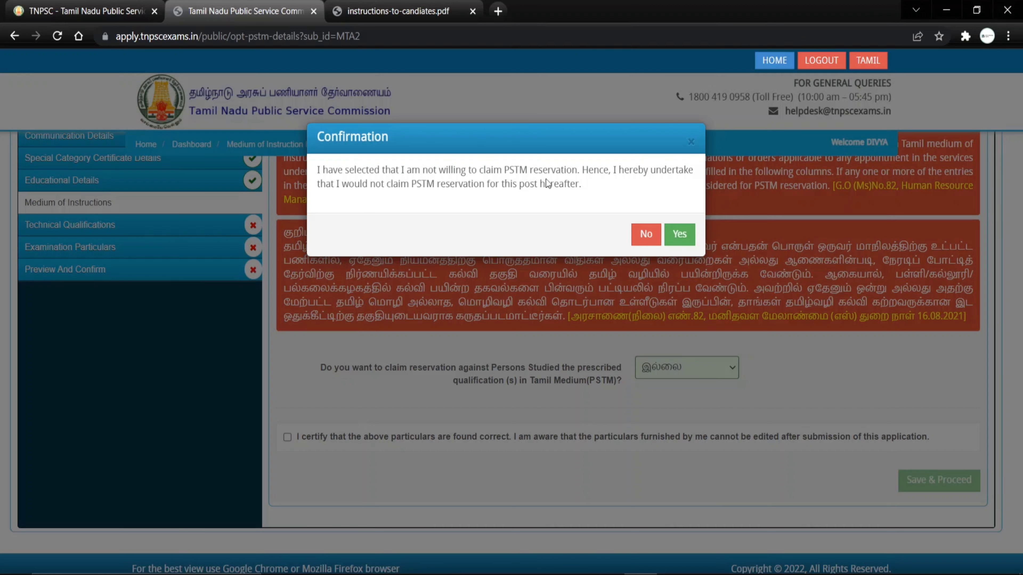
pyautogui.click(677, 236)
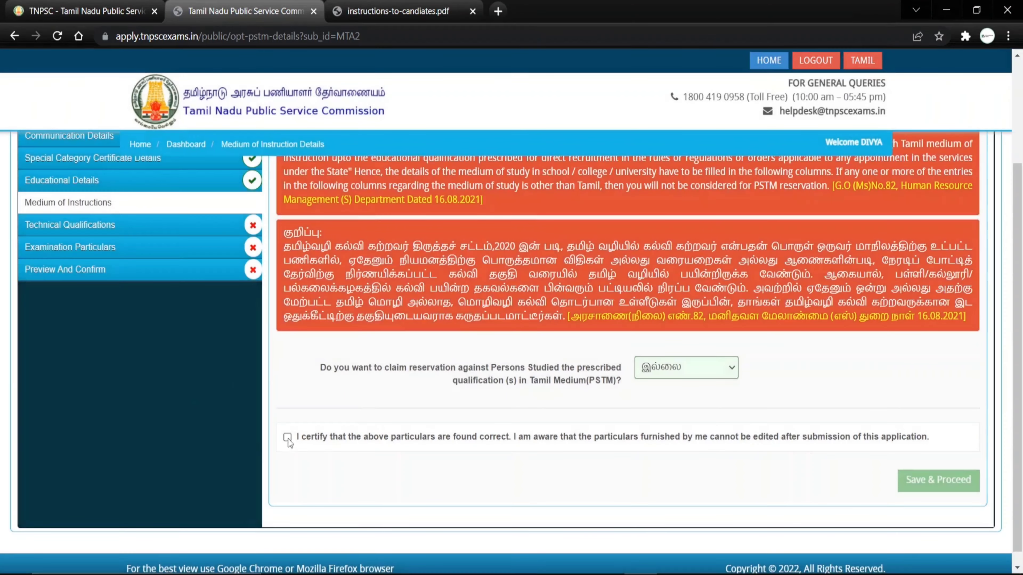
pyautogui.click(287, 438)
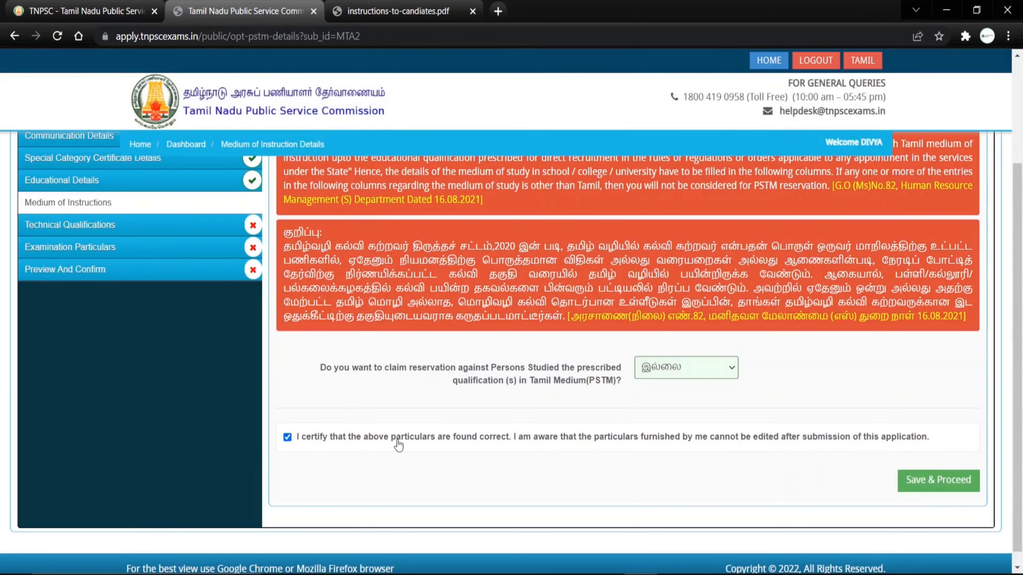
pyautogui.click(935, 480)
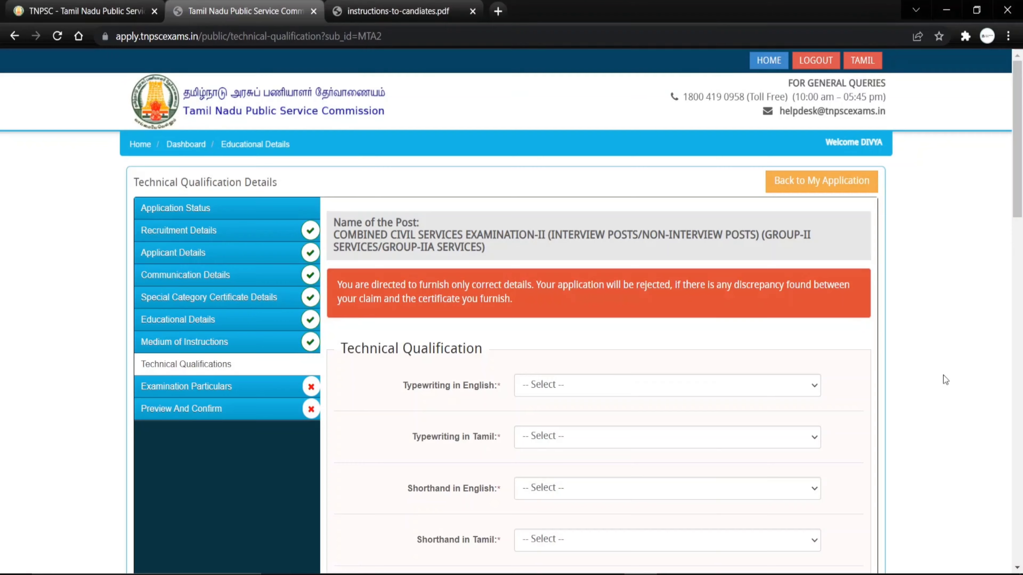
# Step: Answer Yes for Typewriting in English and choose Junior/Lower Grade as its grade
pyautogui.scroll(-4, 896, 366)
pyautogui.scroll(3, 896, 366)
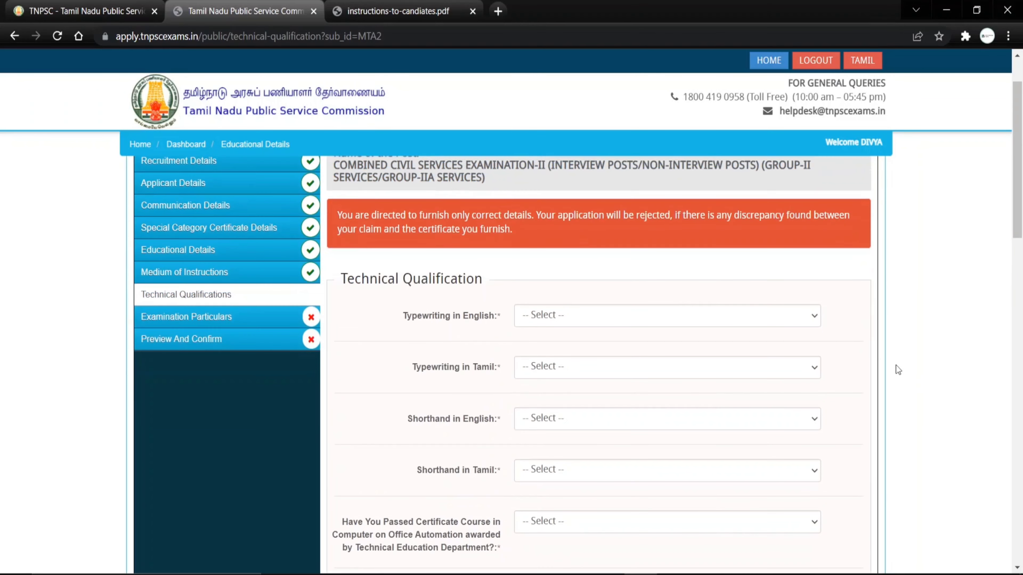
pyautogui.click(619, 318)
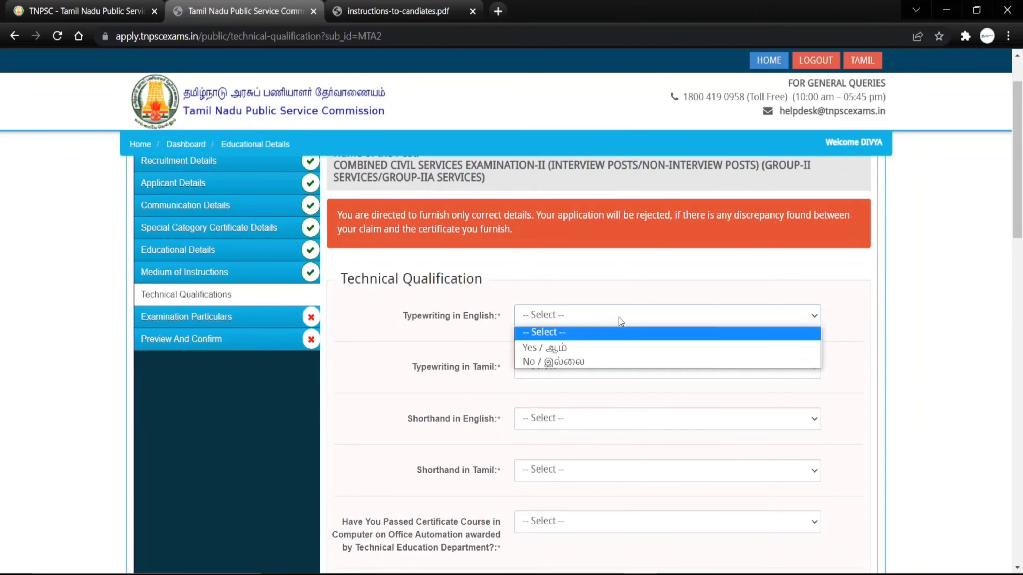
pyautogui.click(554, 347)
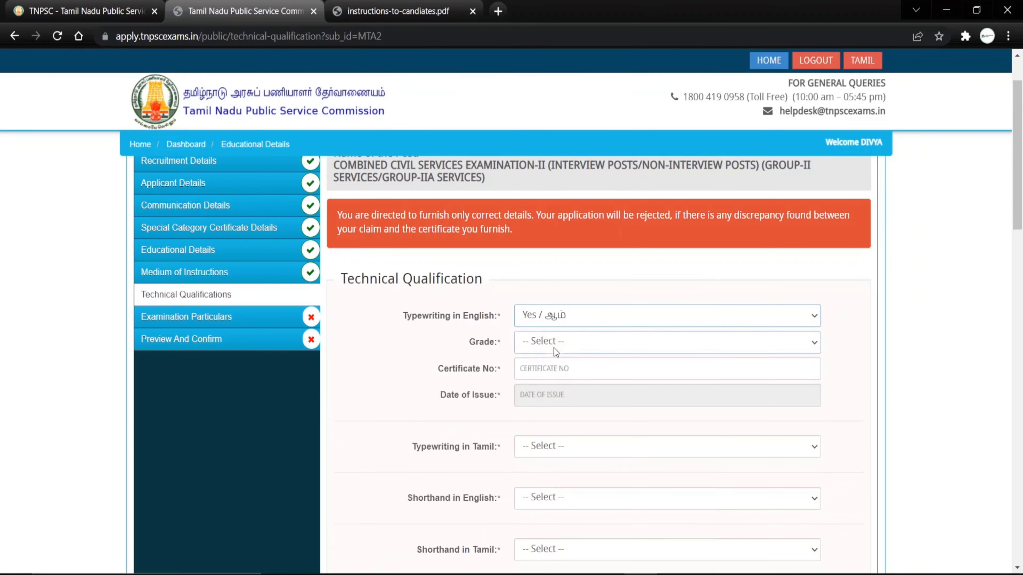
pyautogui.click(568, 344)
pyautogui.click(563, 372)
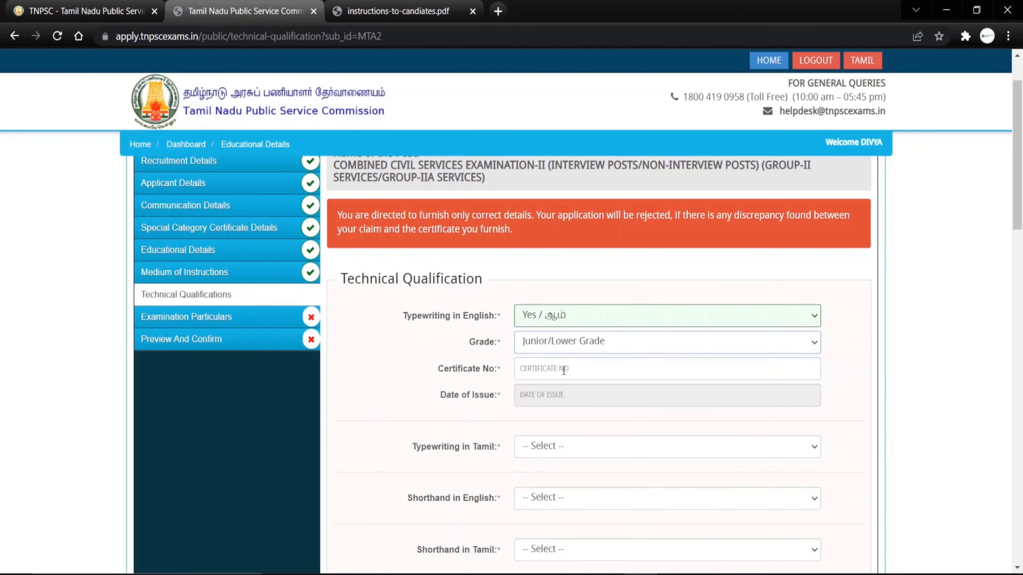
# Step: Fill in the certificate number and date of issue for the English typewriting qualification
pyautogui.click(579, 366)
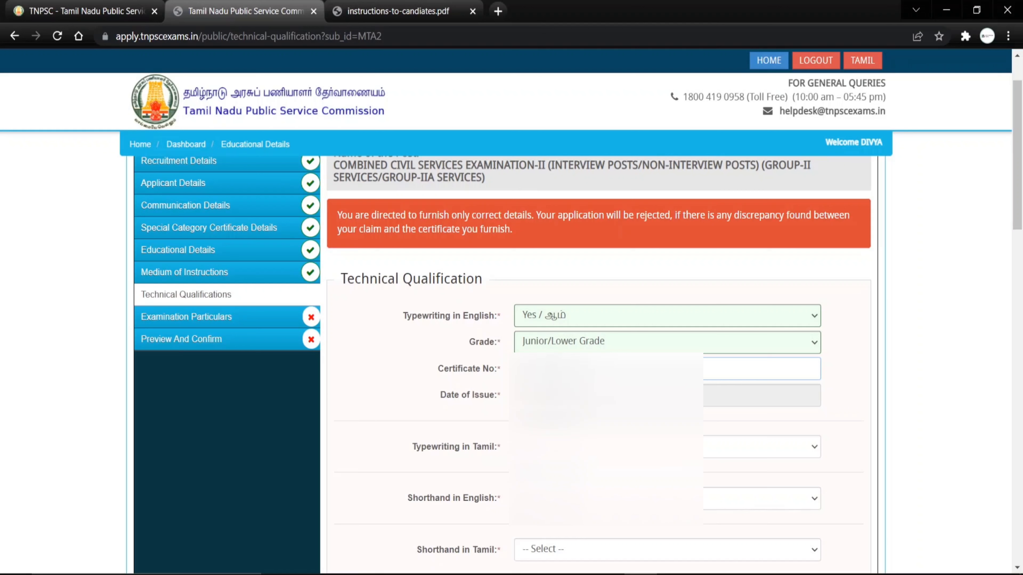
pyautogui.click(580, 396)
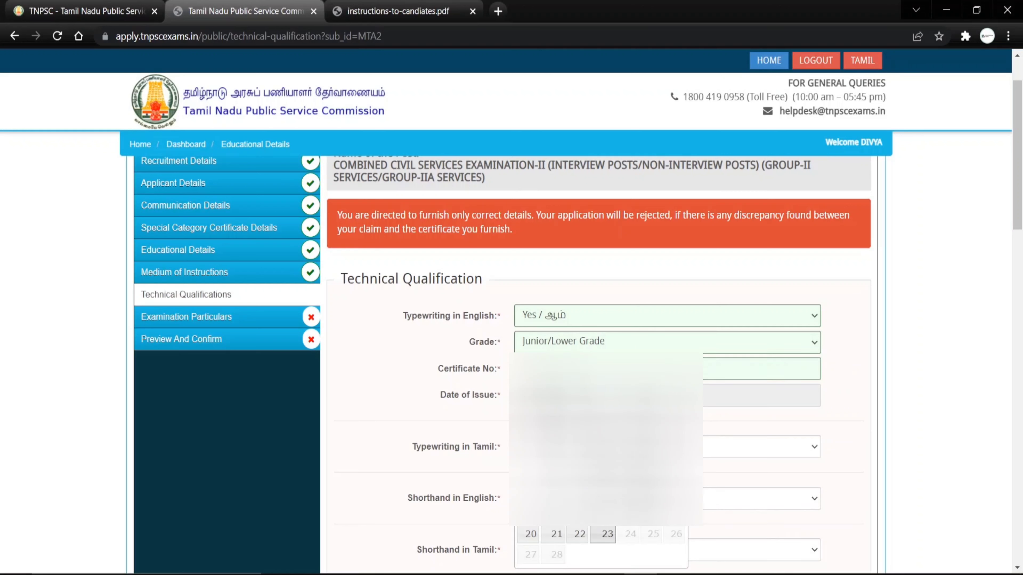
pyautogui.click(628, 425)
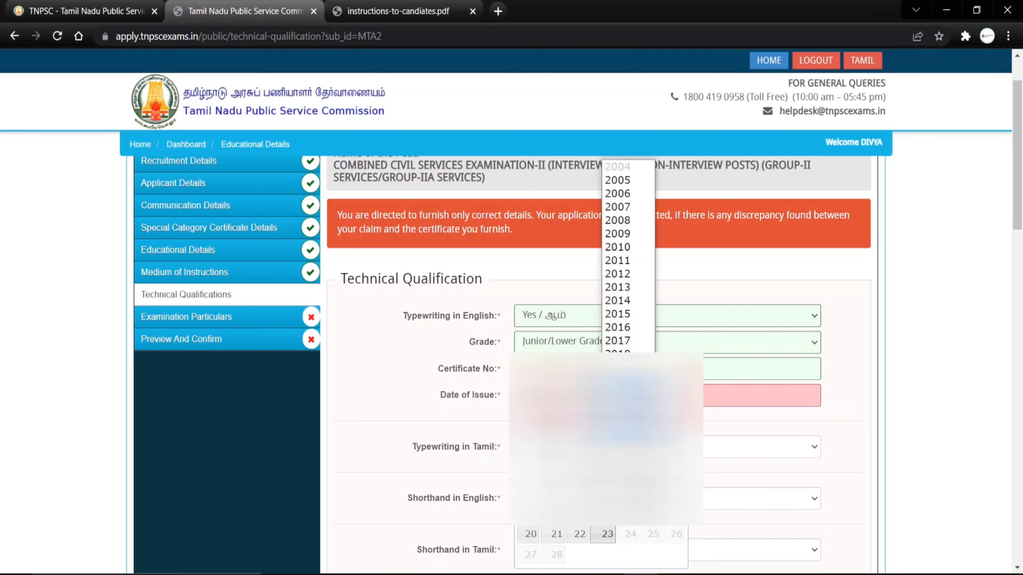
pyautogui.click(620, 329)
pyautogui.click(840, 349)
# Step: Answer No for Typewriting in Tamil, Shorthand in English and Shorthand in Tamil
pyautogui.scroll(-5, 840, 349)
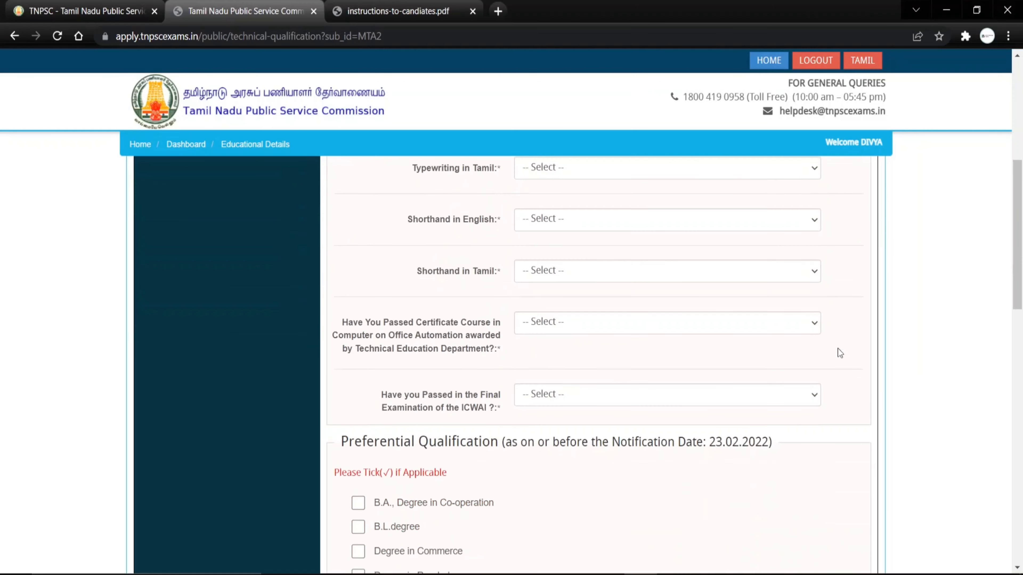
pyautogui.scroll(-3, 838, 348)
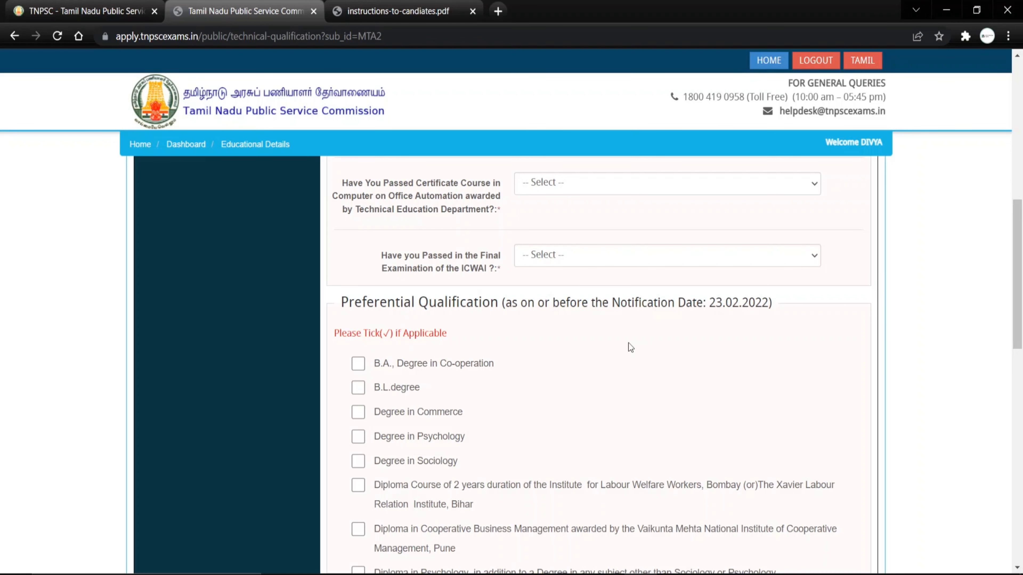
pyautogui.scroll(-2, 628, 342)
pyautogui.scroll(6, 628, 343)
pyautogui.scroll(3, 691, 342)
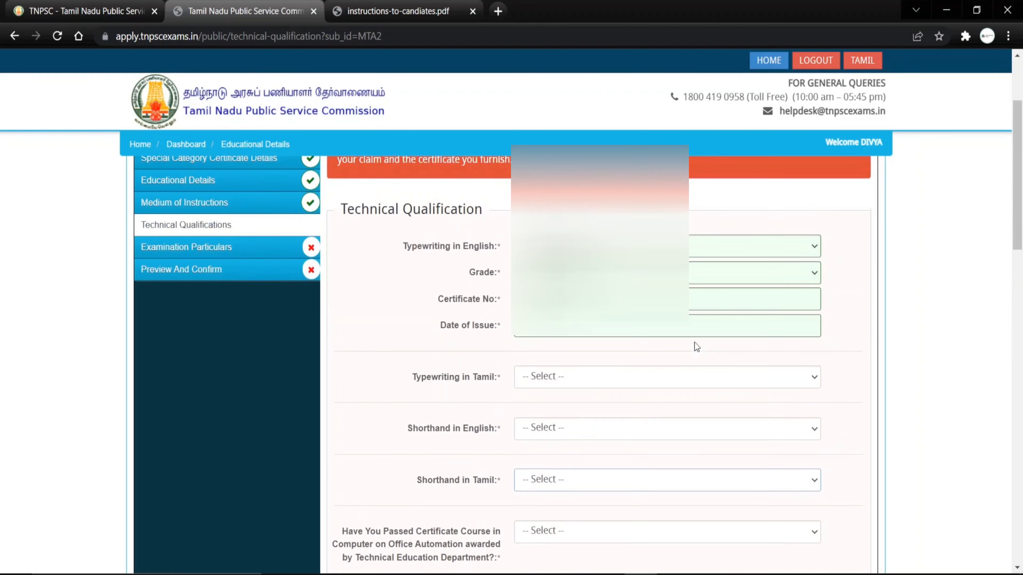
pyautogui.scroll(-2, 694, 342)
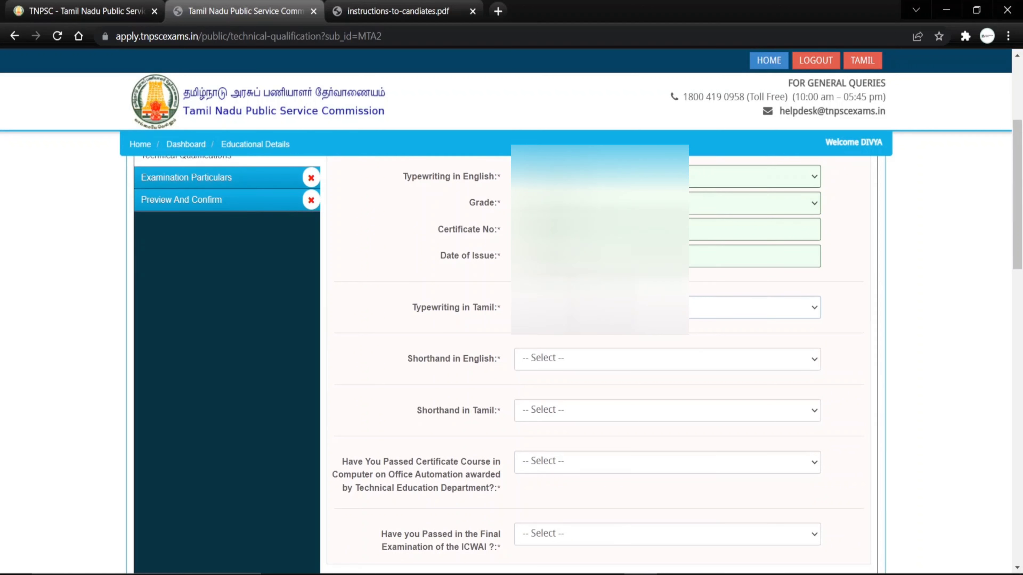
pyautogui.click(563, 308)
pyautogui.click(550, 350)
pyautogui.click(547, 365)
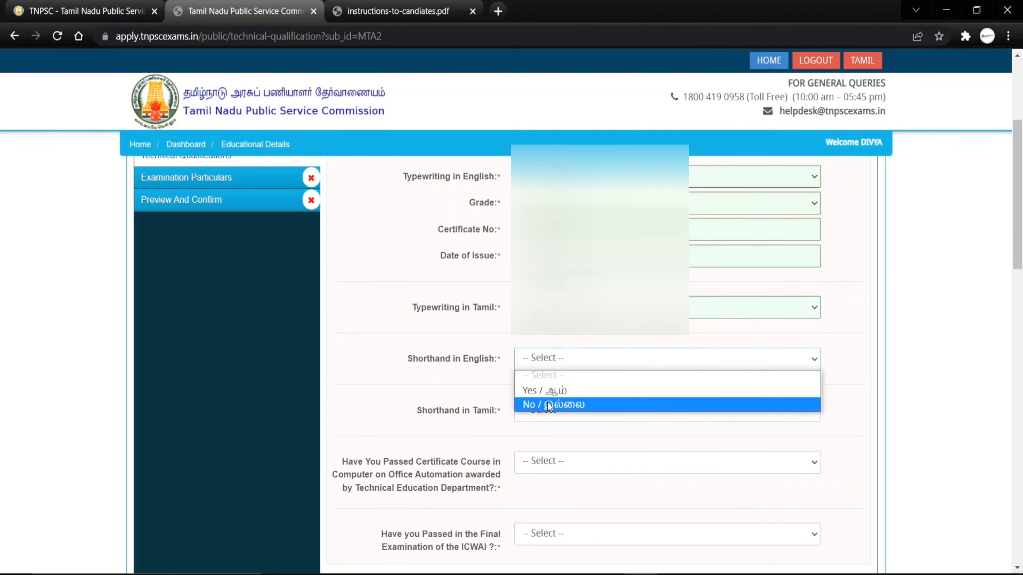
pyautogui.click(547, 403)
pyautogui.click(549, 410)
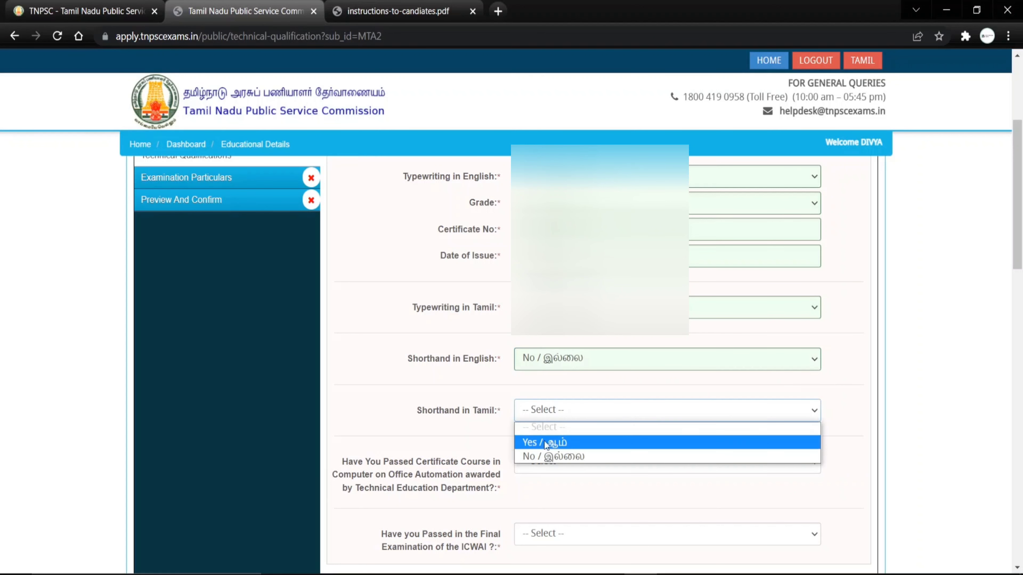
pyautogui.click(543, 456)
# Step: Answer No to the Computer on Office Automation certificate course and to the ICWAI final examination
pyautogui.scroll(-2, 645, 462)
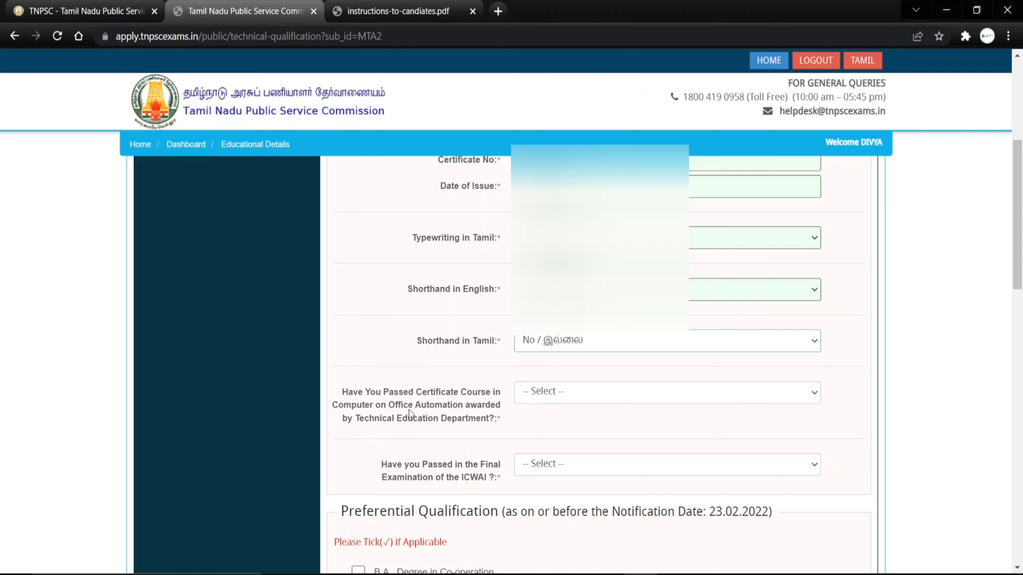
pyautogui.click(553, 394)
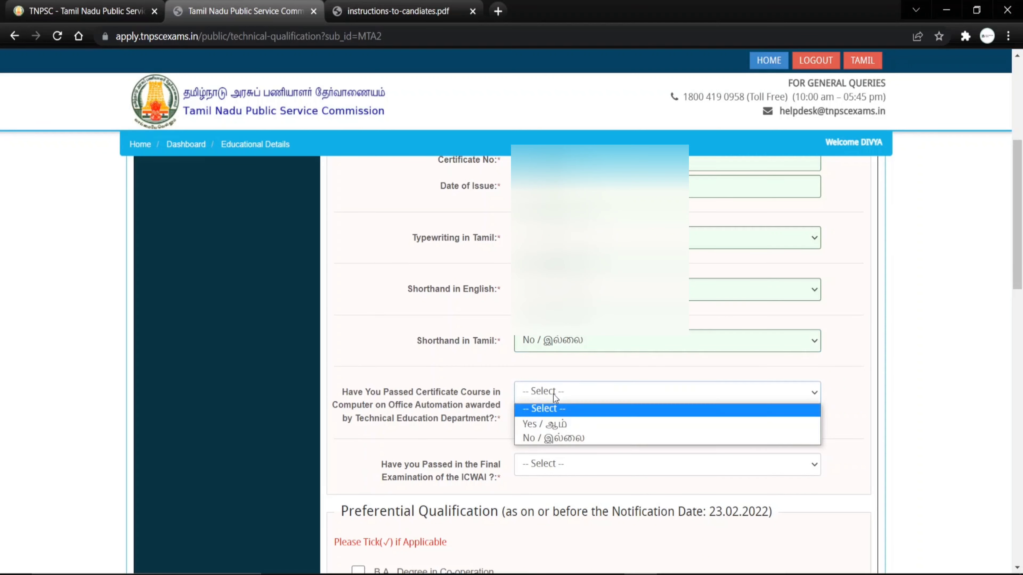
pyautogui.click(548, 435)
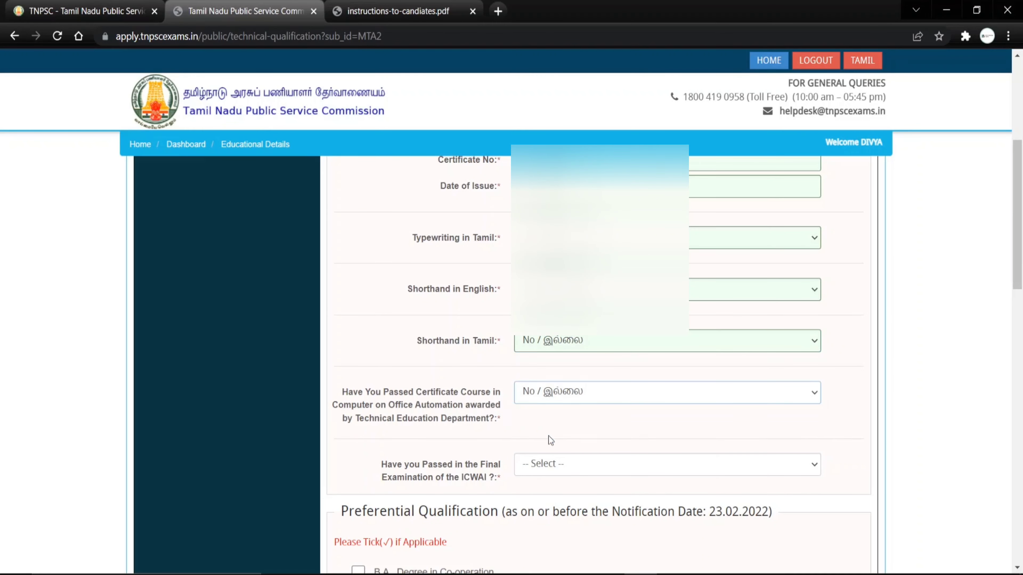
pyautogui.click(545, 468)
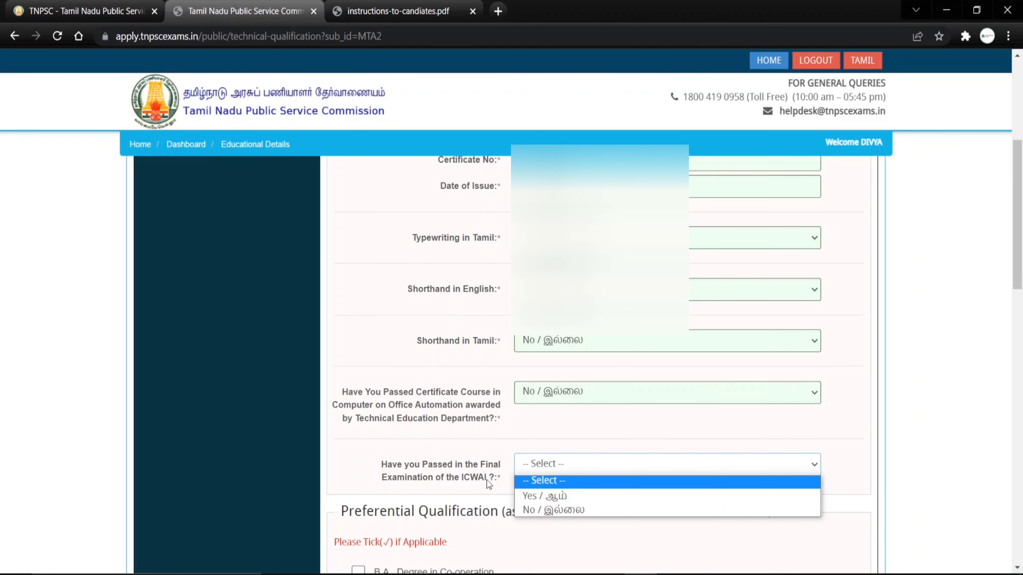
pyautogui.click(539, 509)
# Step: Leave all preferential qualifications unticked, certify the particulars and save the Technical Qualification details
pyautogui.scroll(-5, 620, 492)
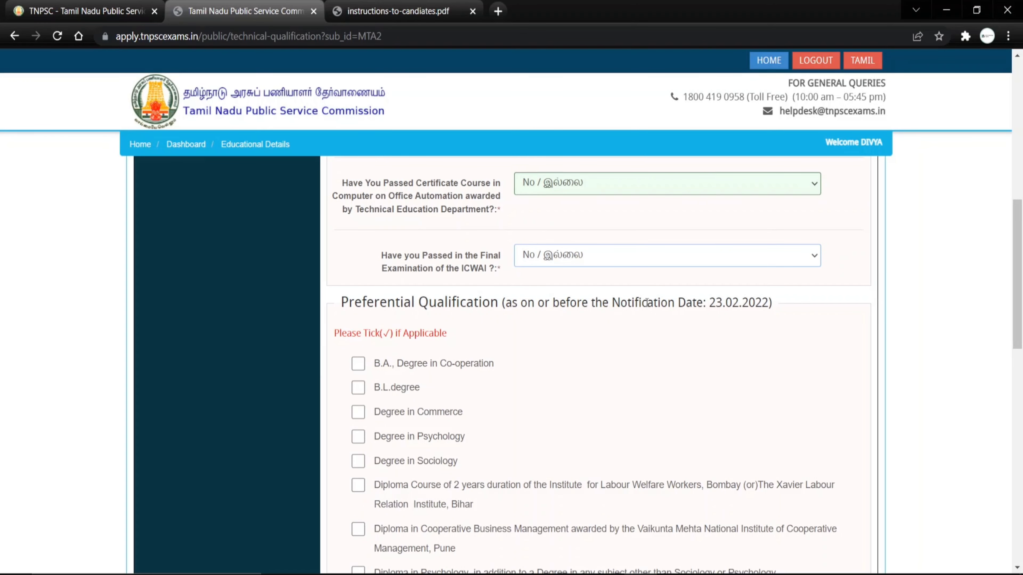
pyautogui.scroll(-3, 679, 379)
pyautogui.scroll(-13, 531, 383)
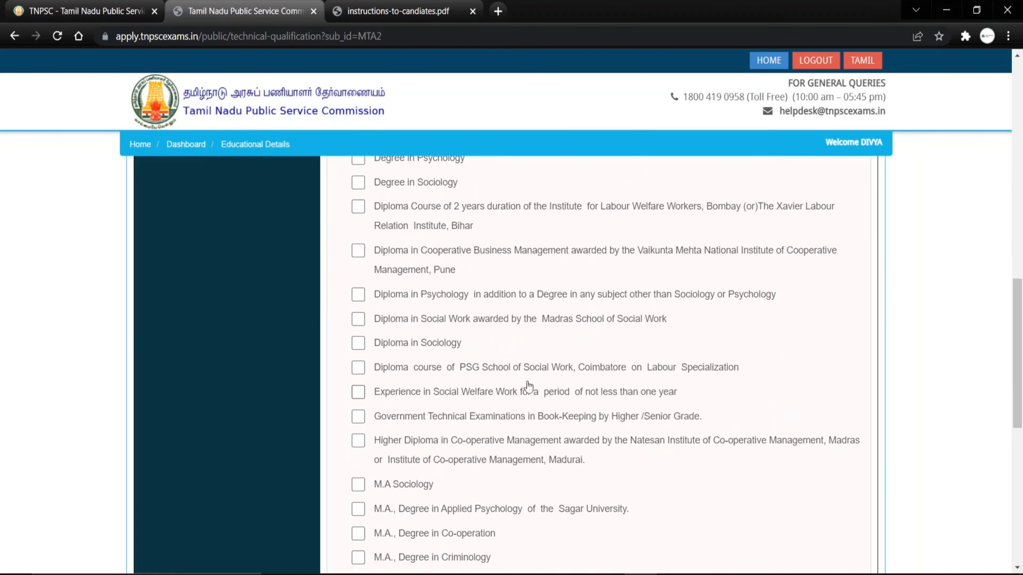
pyautogui.scroll(-1, 529, 371)
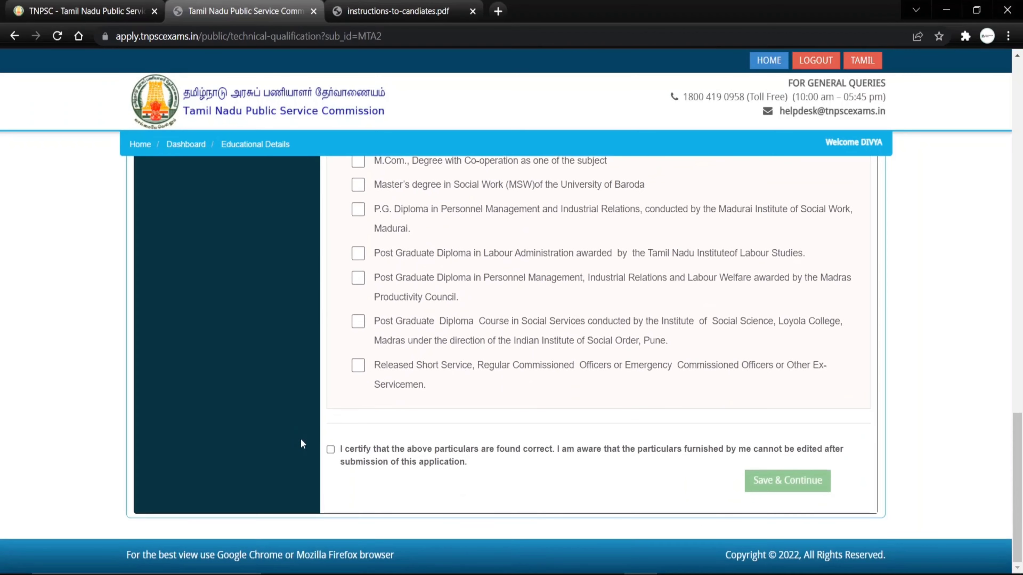
pyautogui.click(331, 450)
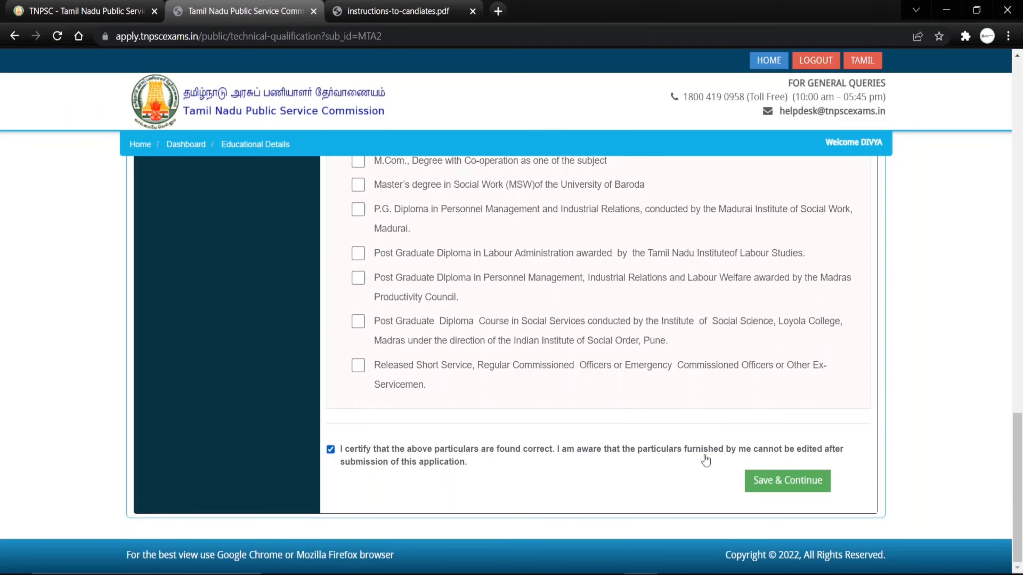
pyautogui.click(799, 489)
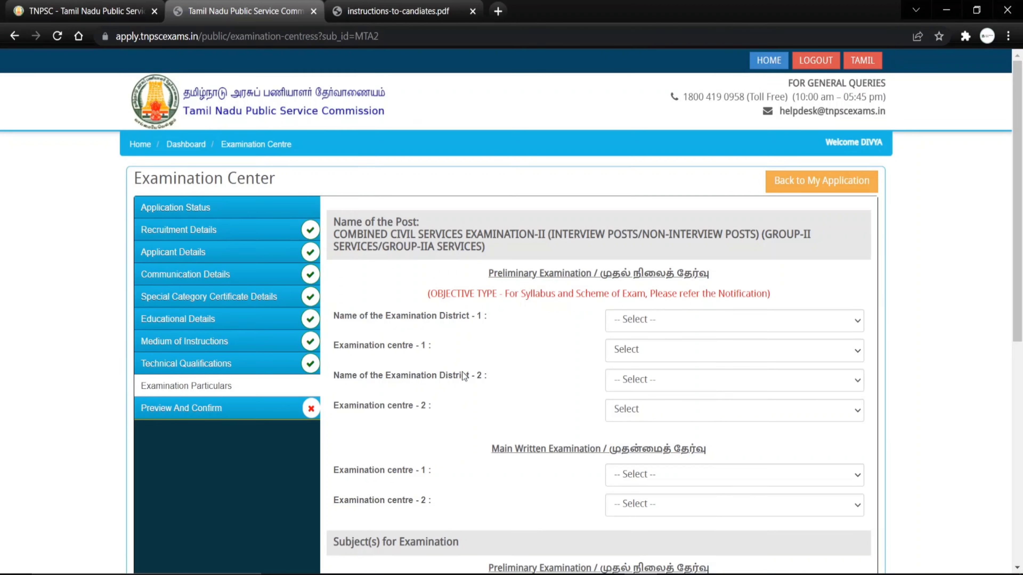
# Step: Set the preliminary examination's first district and centre to Salem, and the second district and centre to Dharmapuri
pyautogui.click(646, 322)
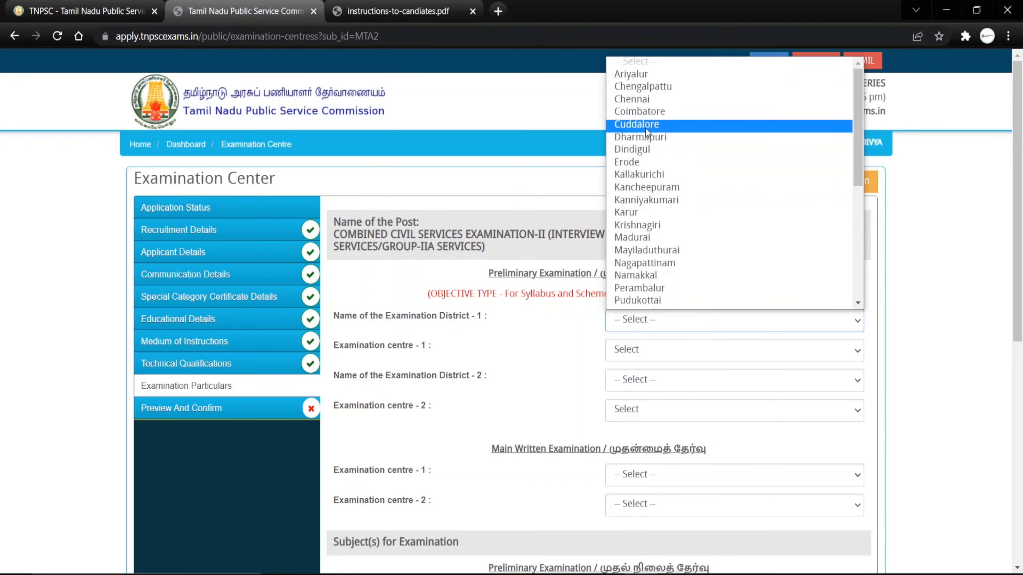
pyautogui.scroll(-5, 662, 218)
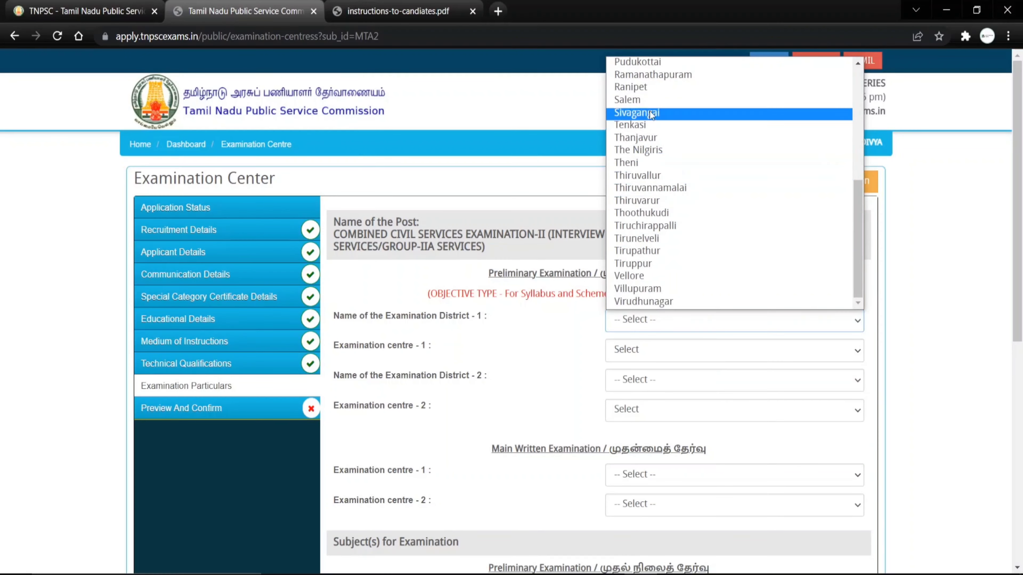
pyautogui.click(636, 100)
pyautogui.click(656, 349)
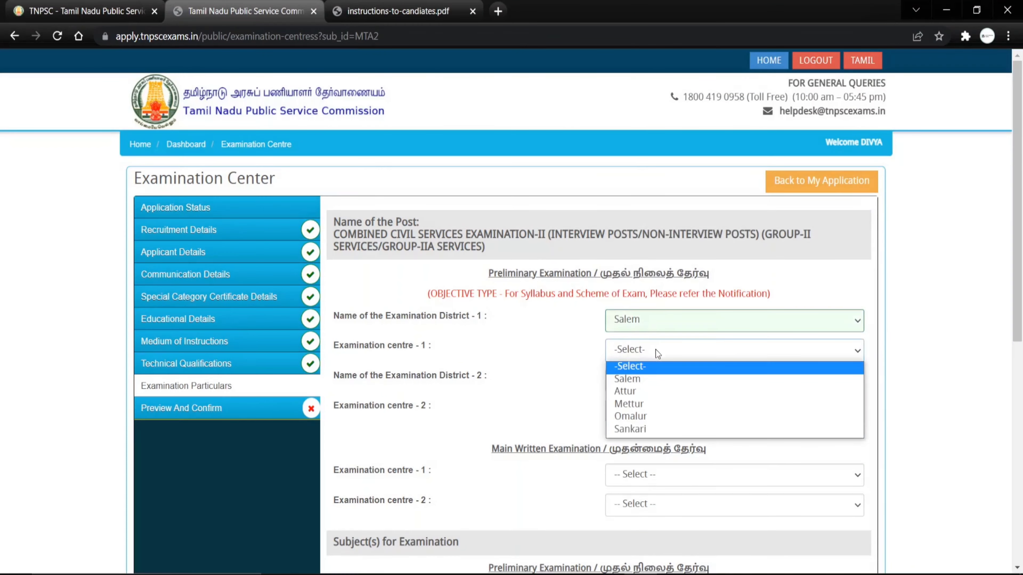
pyautogui.click(640, 378)
pyautogui.click(641, 379)
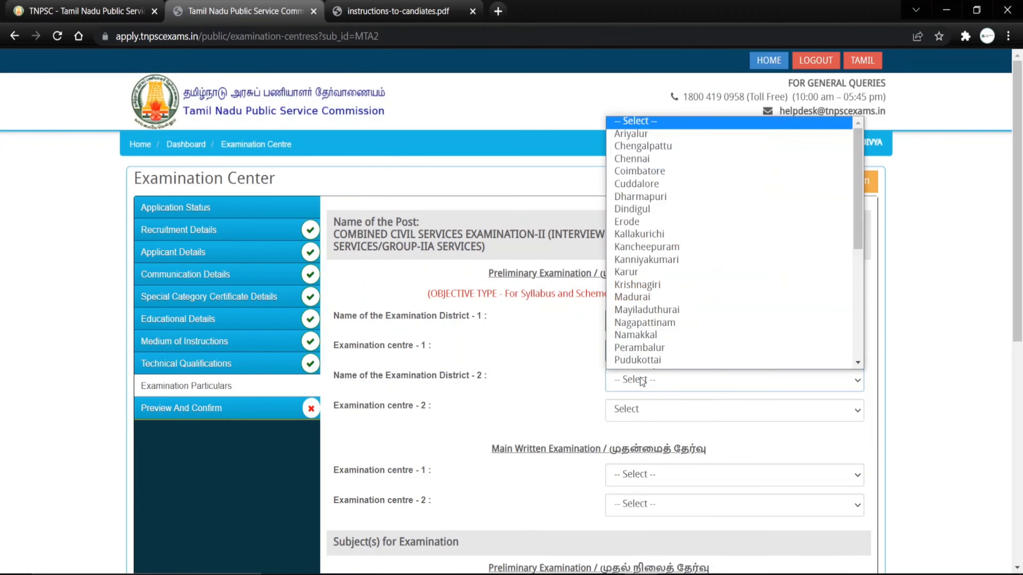
pyautogui.click(641, 196)
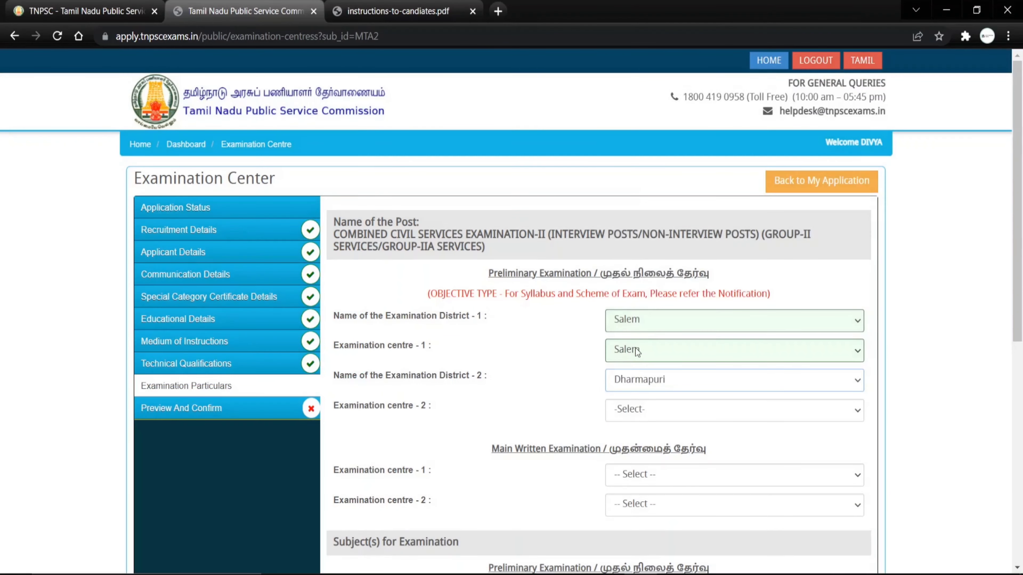
pyautogui.click(623, 414)
pyautogui.click(626, 440)
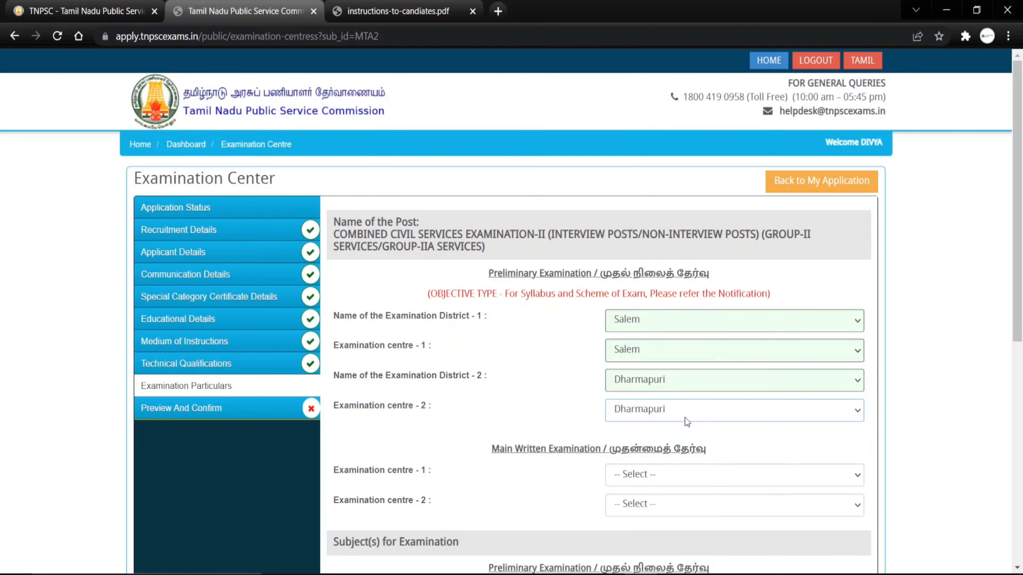
# Step: Choose Salem as the first and Coimbatore as the second centre for the Main Written Examination
pyautogui.scroll(-2, 685, 417)
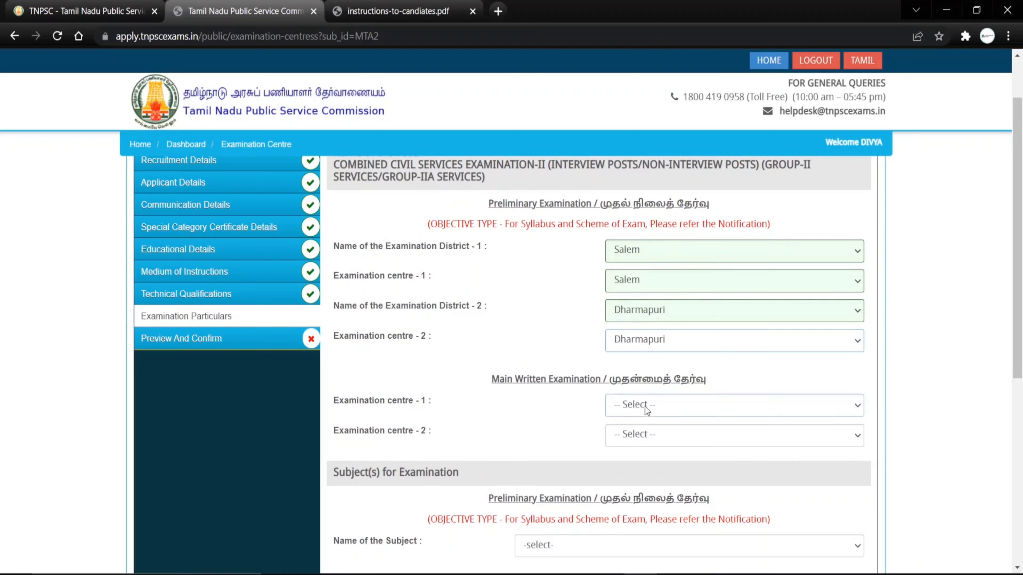
pyautogui.click(636, 405)
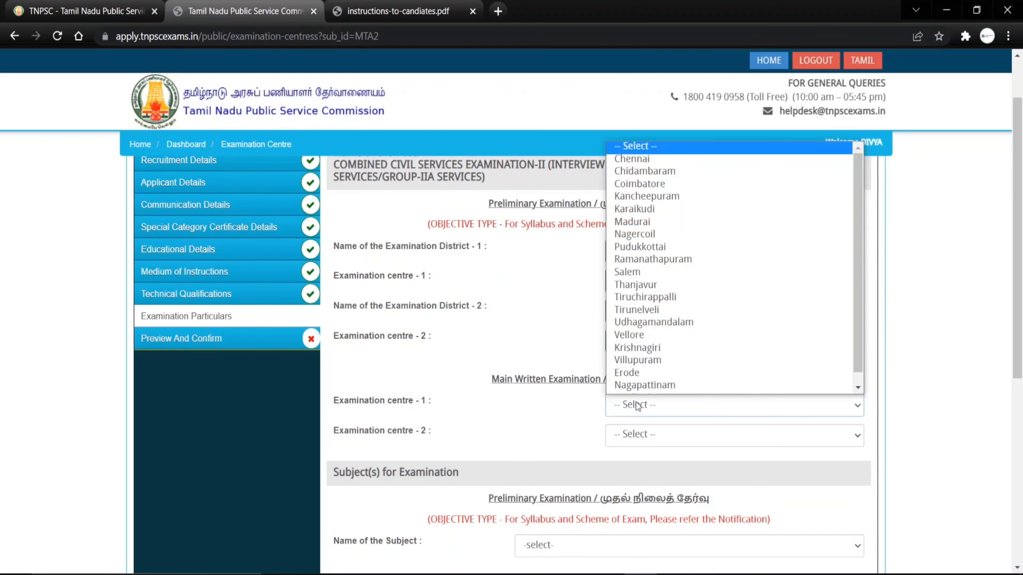
pyautogui.click(638, 271)
pyautogui.click(624, 435)
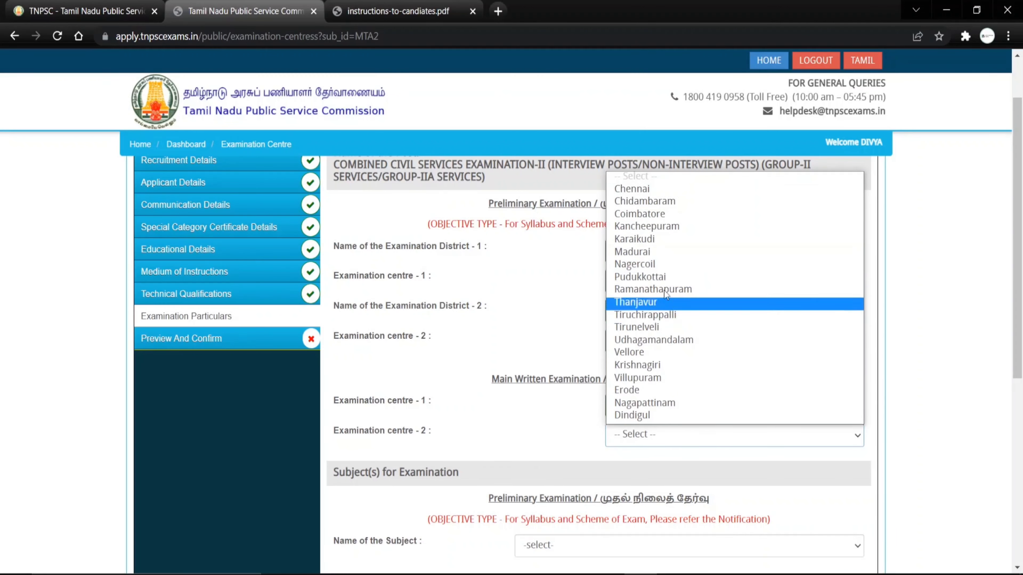
pyautogui.click(648, 217)
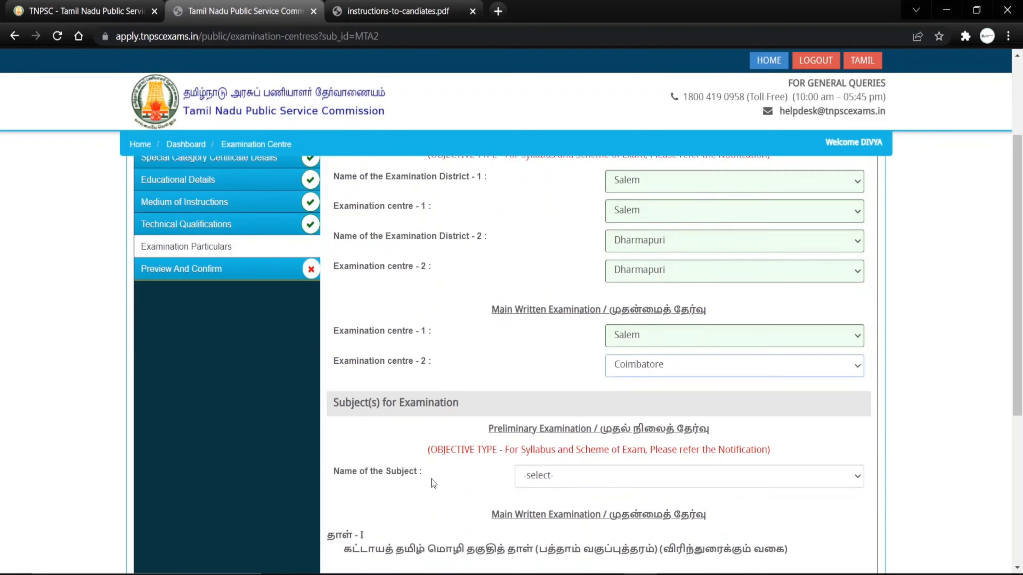
# Step: Choose General English + General Studies (SSLC Std) + Aptitude and Mental Ability as the preliminary examination subject
pyautogui.click(570, 475)
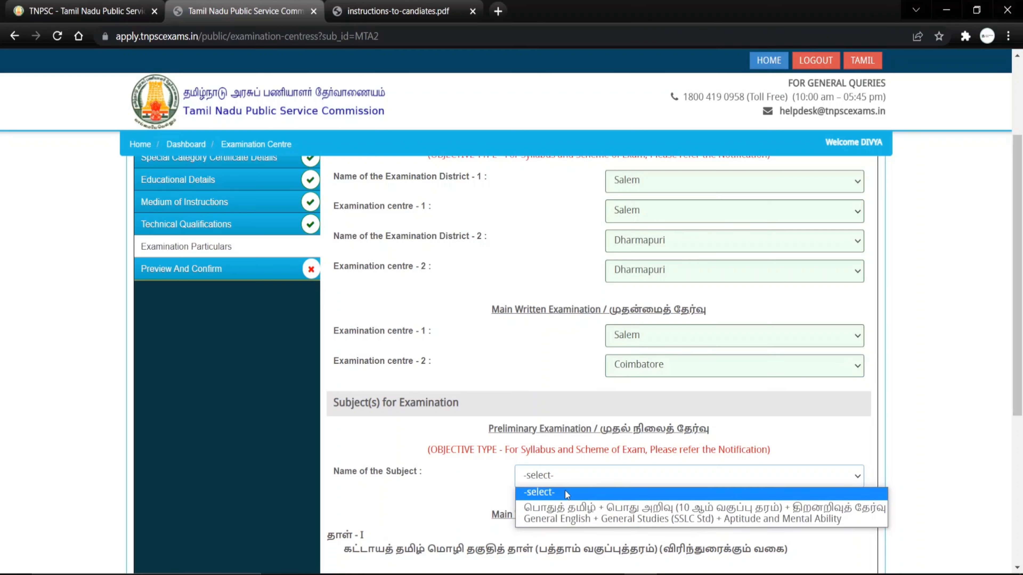
pyautogui.click(565, 519)
pyautogui.scroll(-5, 436, 479)
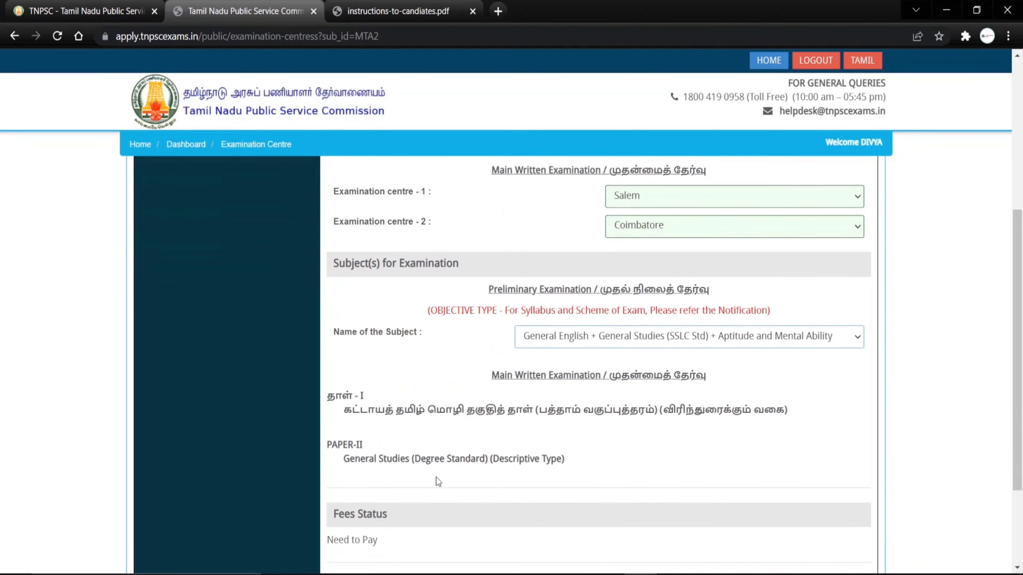
# Step: Certify that the examination particulars are correct and save the Examination Center details
pyautogui.scroll(-2, 436, 477)
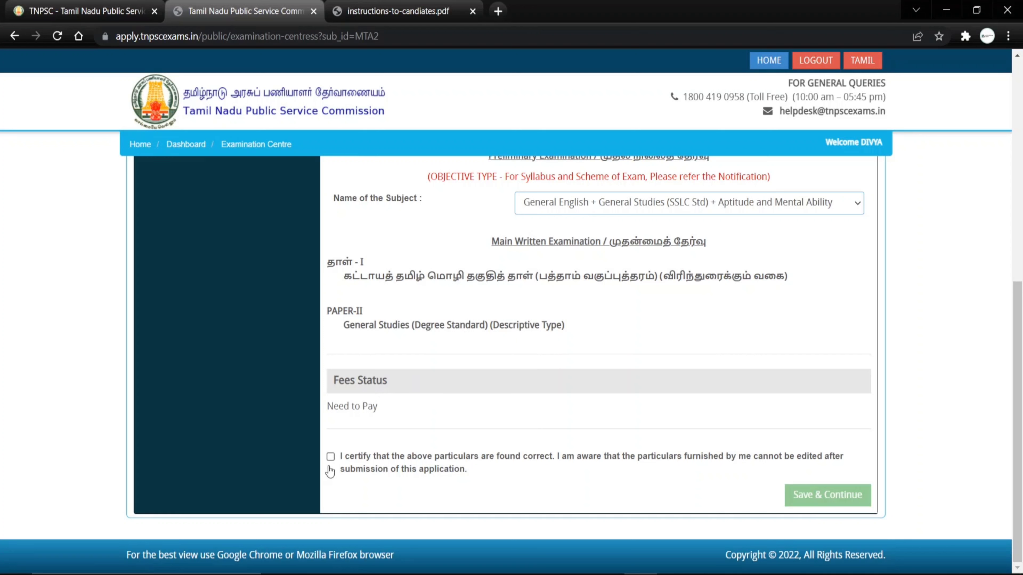
pyautogui.click(331, 457)
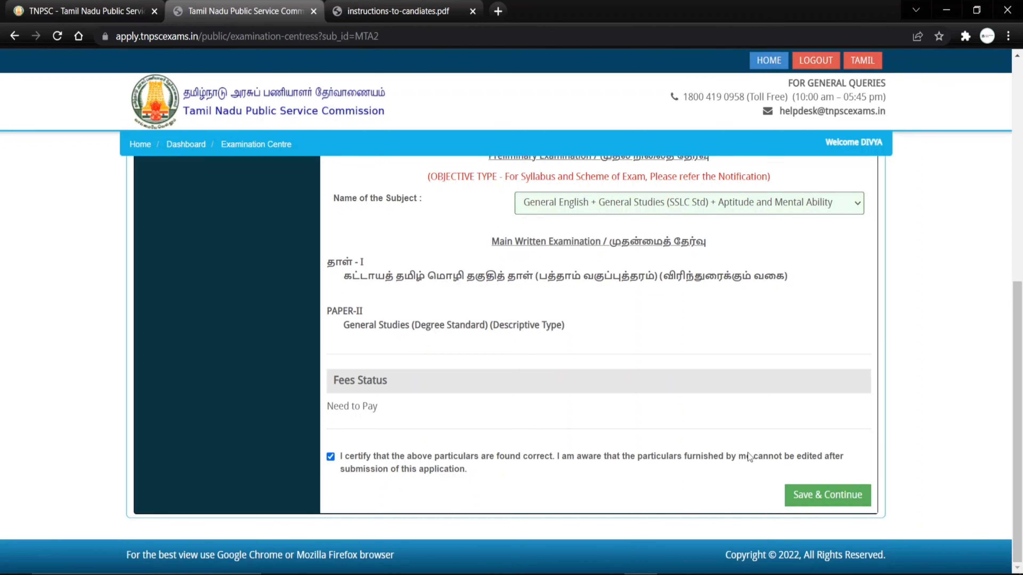
pyautogui.click(804, 500)
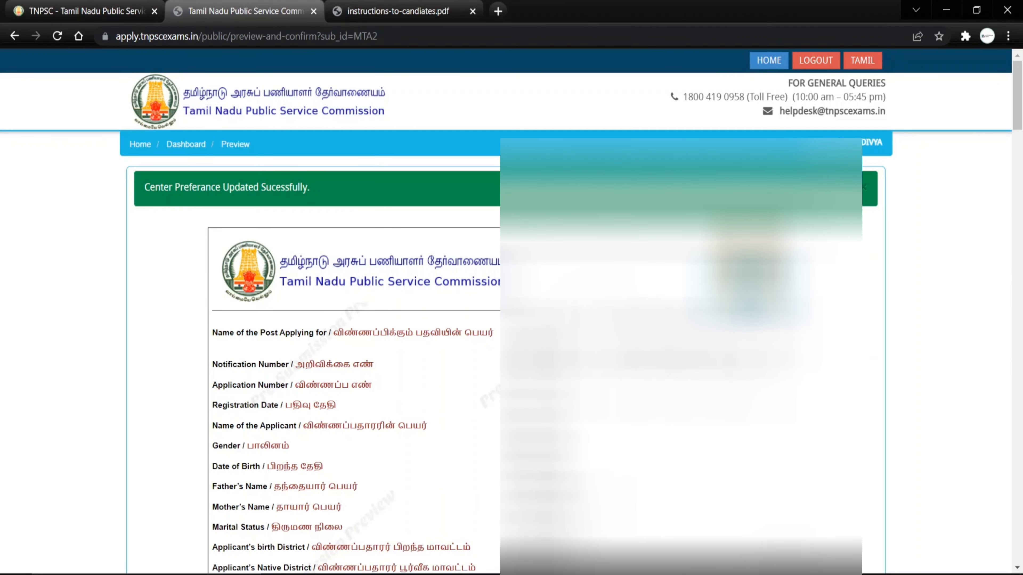
# Step: Tick all 15 declaration statements at the end of the application preview
pyautogui.scroll(-15, 512, 363)
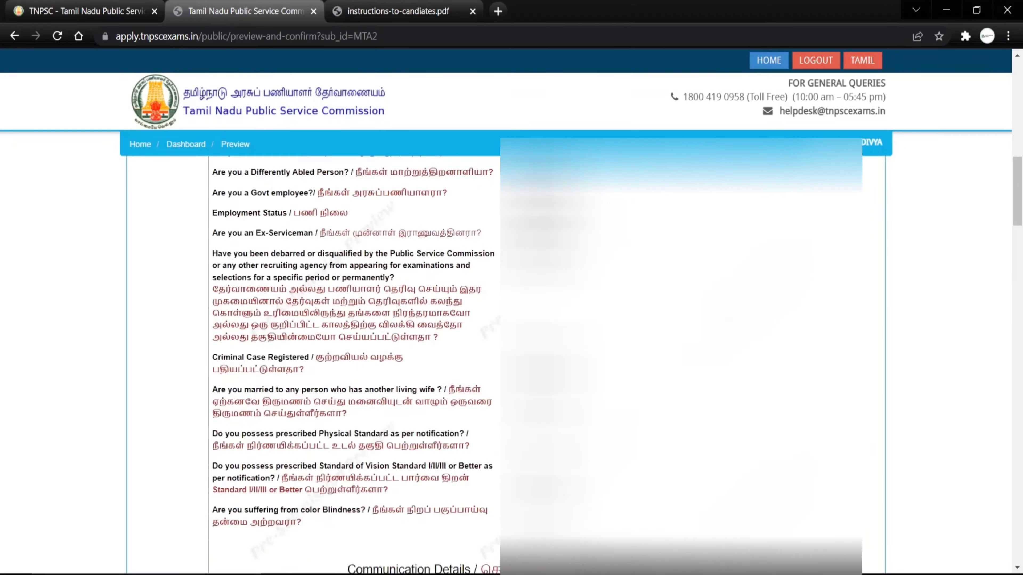
pyautogui.scroll(-15, 351, 363)
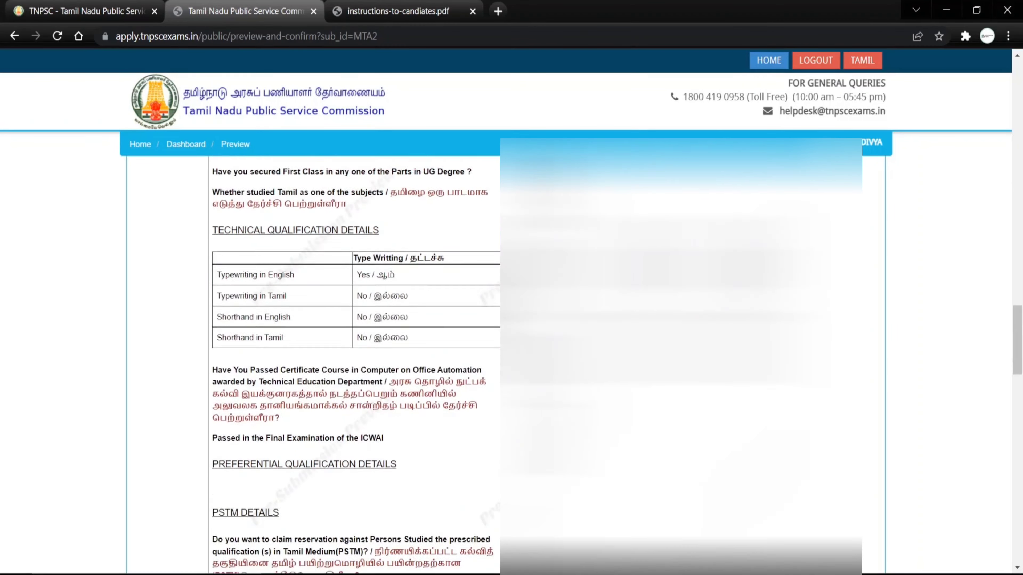
pyautogui.scroll(-15, 350, 363)
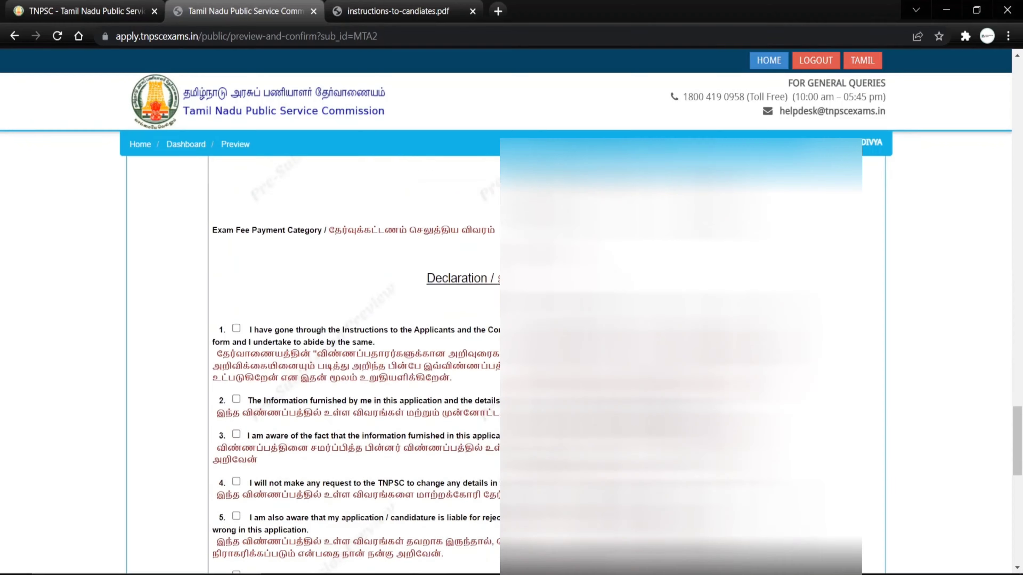
pyautogui.scroll(-2, 511, 362)
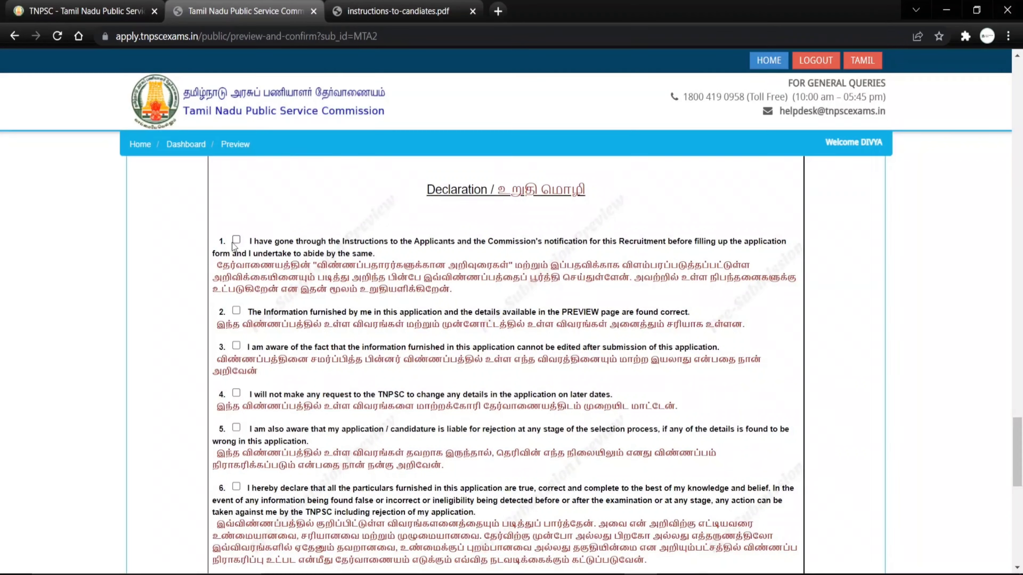
pyautogui.click(236, 241)
pyautogui.click(236, 311)
pyautogui.click(236, 345)
pyautogui.click(237, 394)
pyautogui.click(236, 428)
pyautogui.scroll(-2, 239, 431)
pyautogui.click(236, 421)
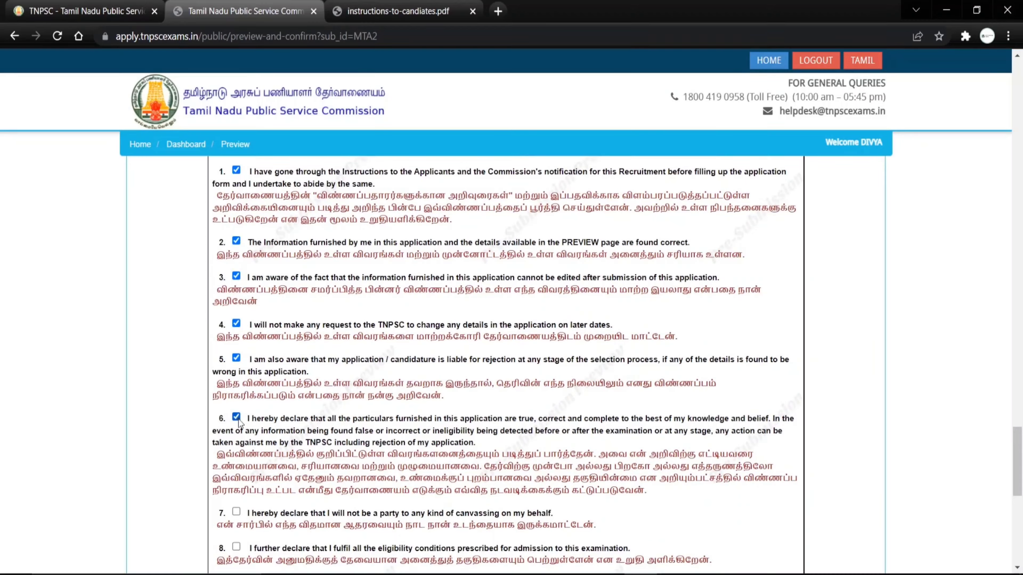
pyautogui.scroll(-3, 241, 427)
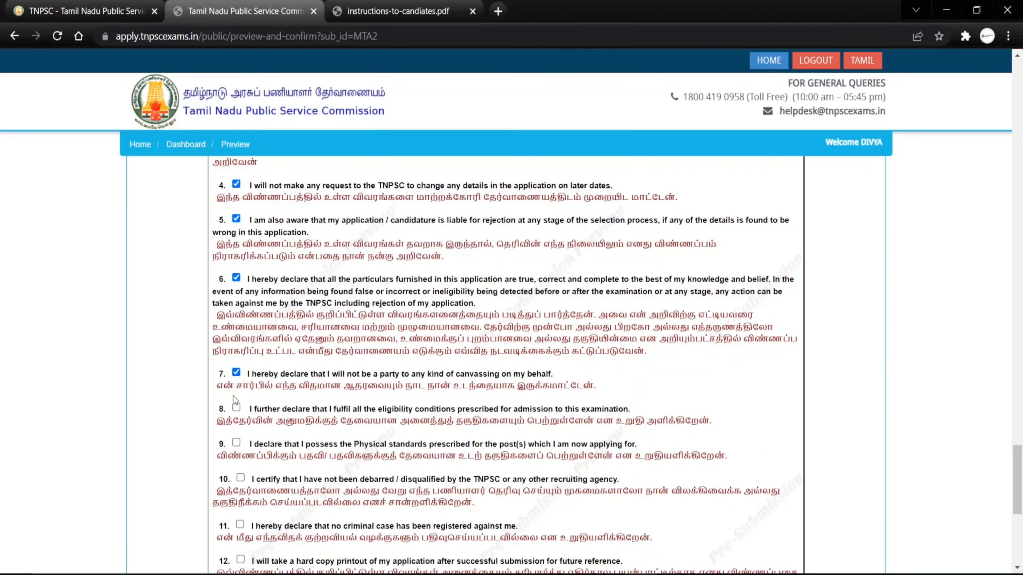
pyautogui.click(236, 442)
pyautogui.click(240, 478)
pyautogui.scroll(-3, 276, 482)
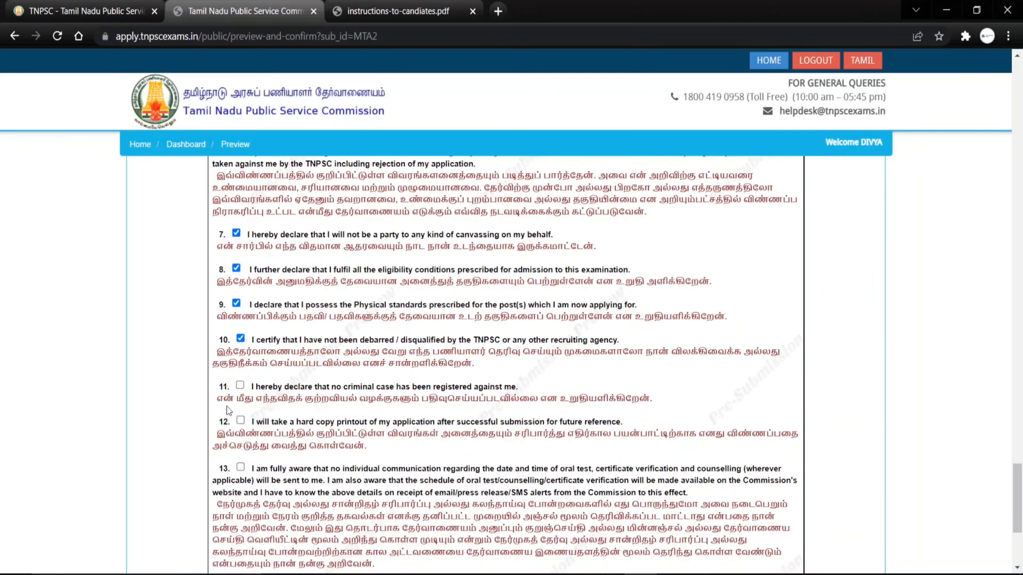
pyautogui.click(240, 386)
pyautogui.click(241, 421)
pyautogui.click(241, 467)
pyautogui.scroll(-3, 348, 442)
pyautogui.scroll(-2, 349, 433)
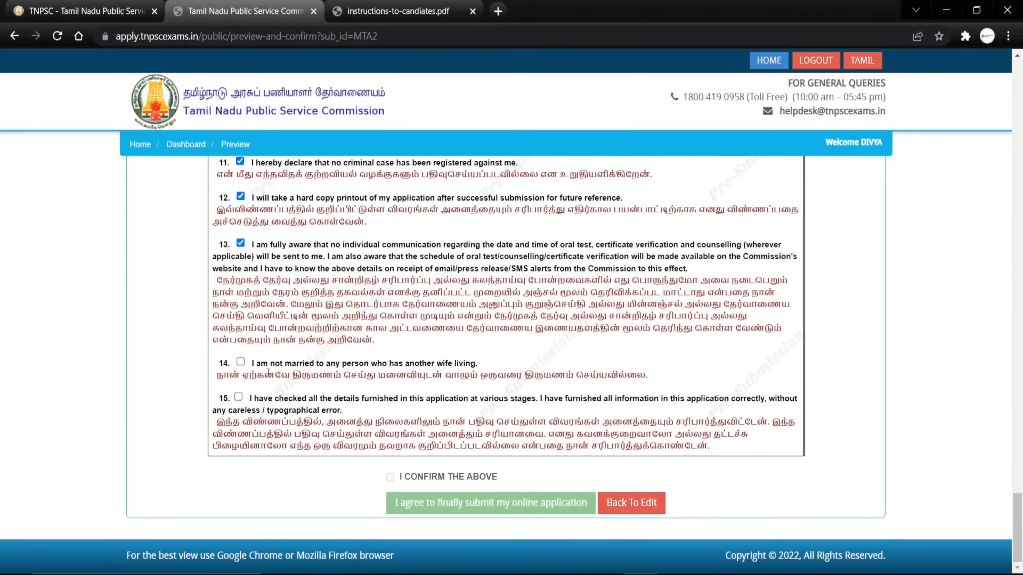
pyautogui.click(241, 362)
pyautogui.click(238, 397)
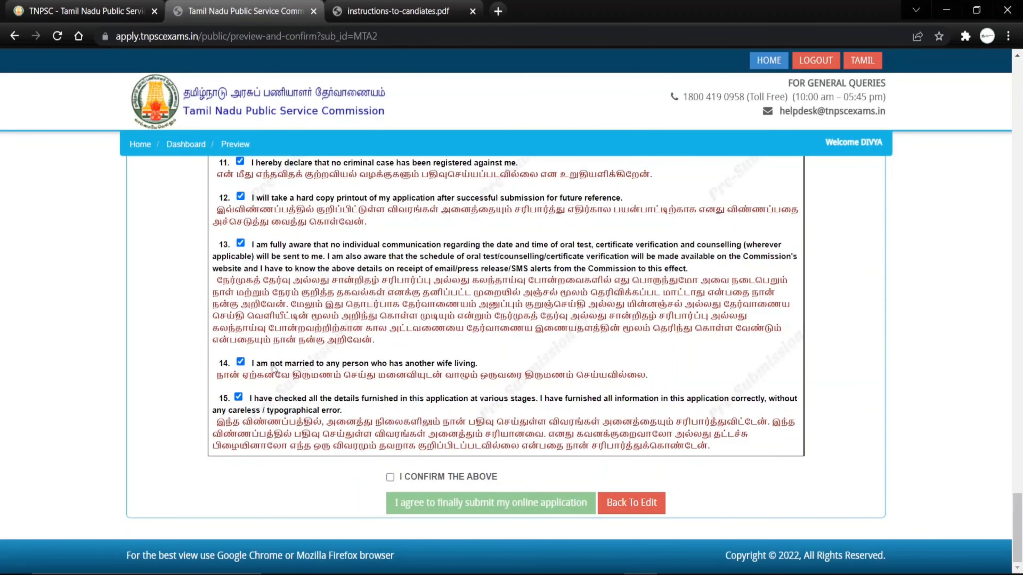
# Step: Confirm the 15 declarations, agree to proceed in both confirmation messages and submit the previewed application
pyautogui.click(390, 480)
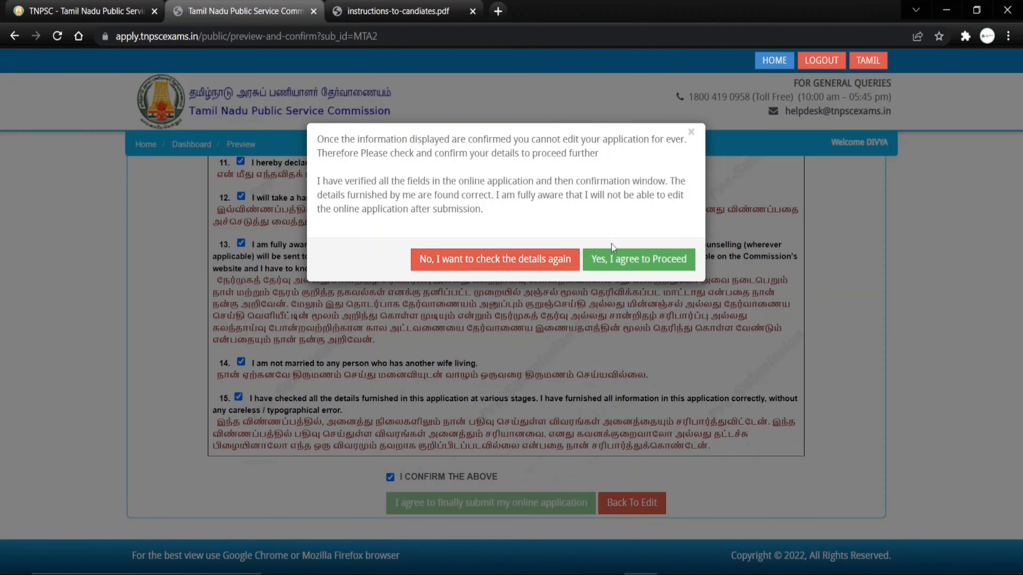
pyautogui.click(657, 260)
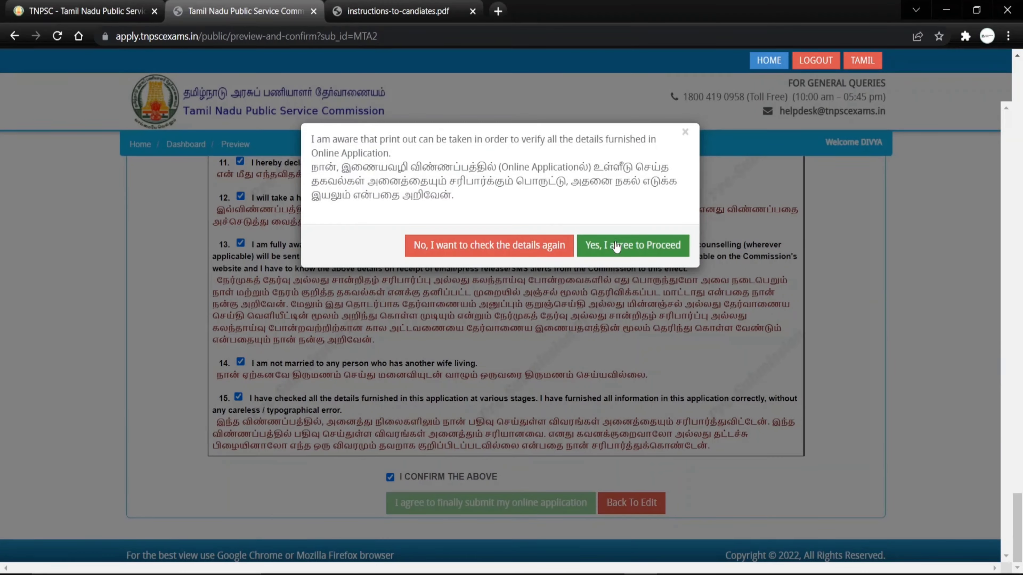
pyautogui.click(616, 245)
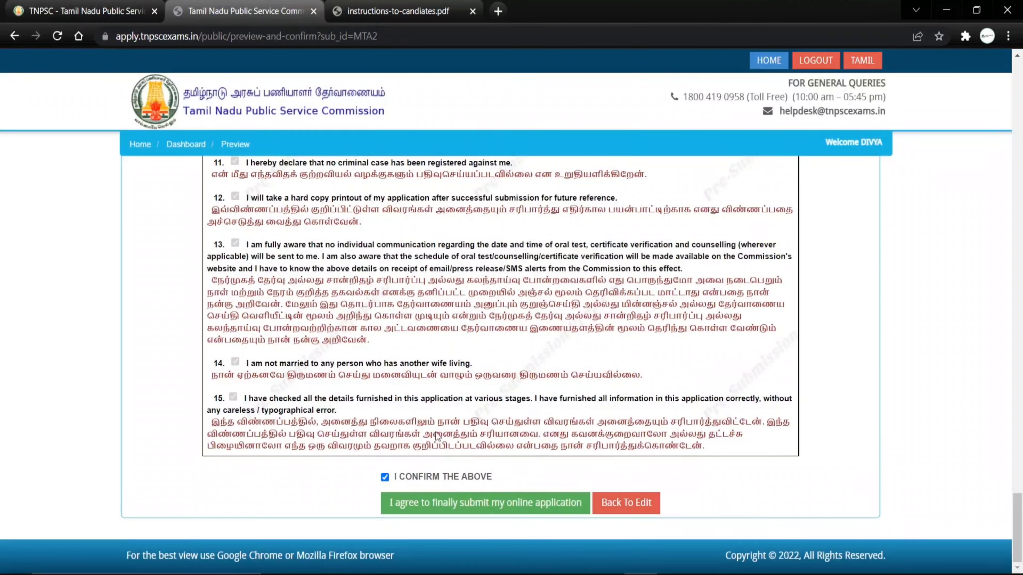
pyautogui.click(429, 505)
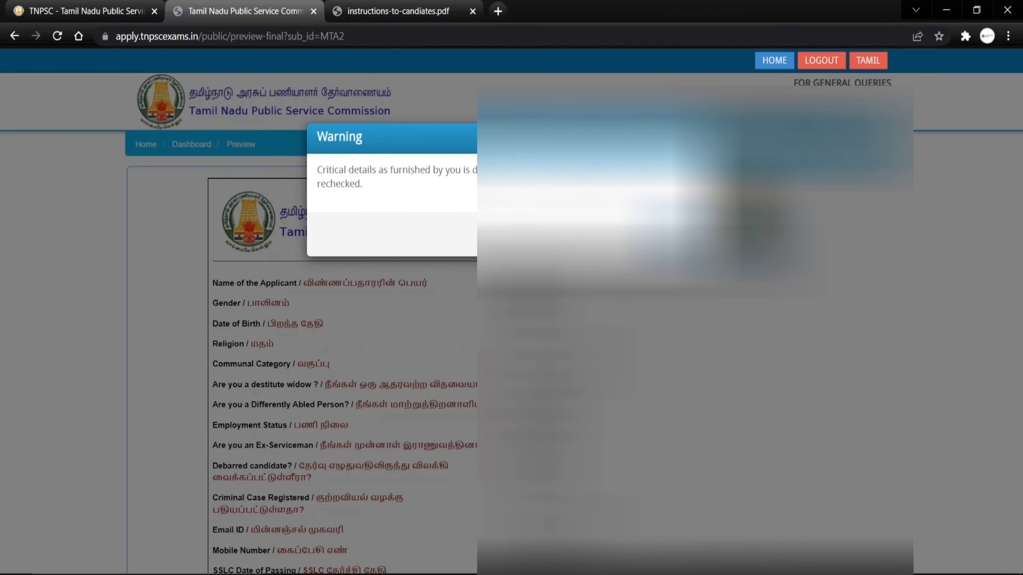
# Step: Dismiss the critical details warning, accept and confirm the verification declaration, and finally submit the online application
pyautogui.click(688, 235)
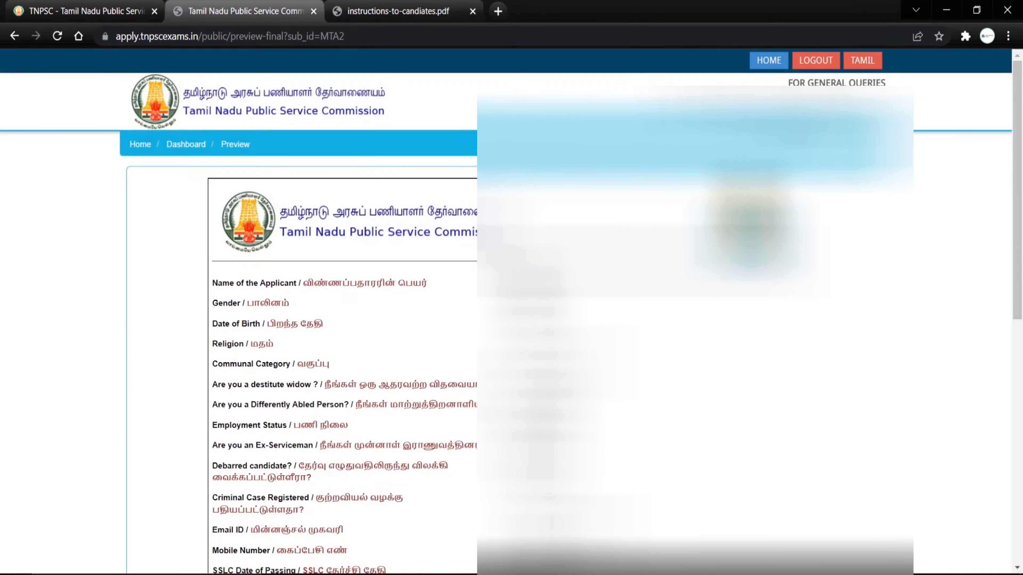
pyautogui.scroll(-5, 688, 242)
pyautogui.scroll(-3, 688, 242)
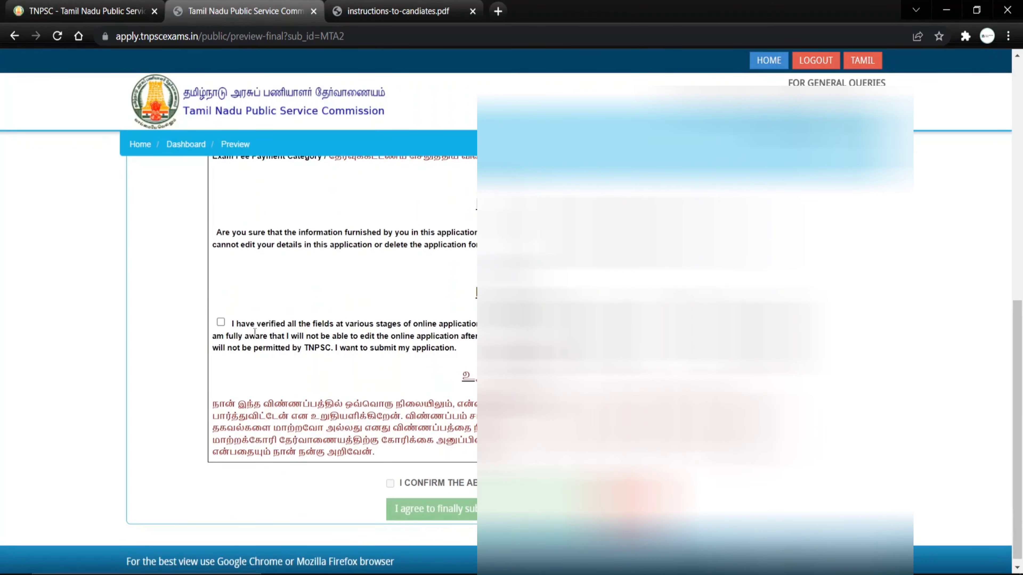
pyautogui.click(221, 322)
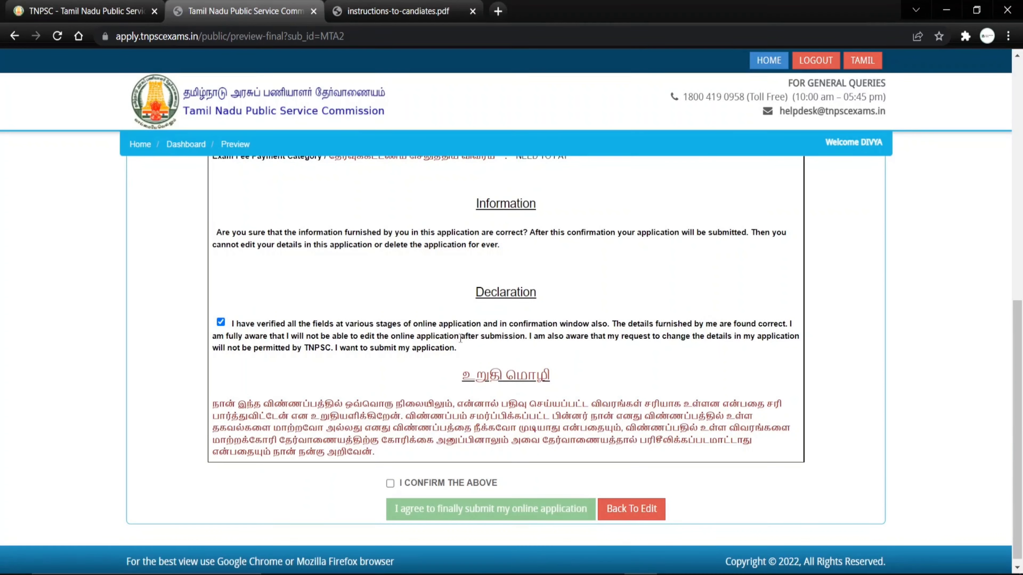
pyautogui.click(391, 484)
pyautogui.click(661, 260)
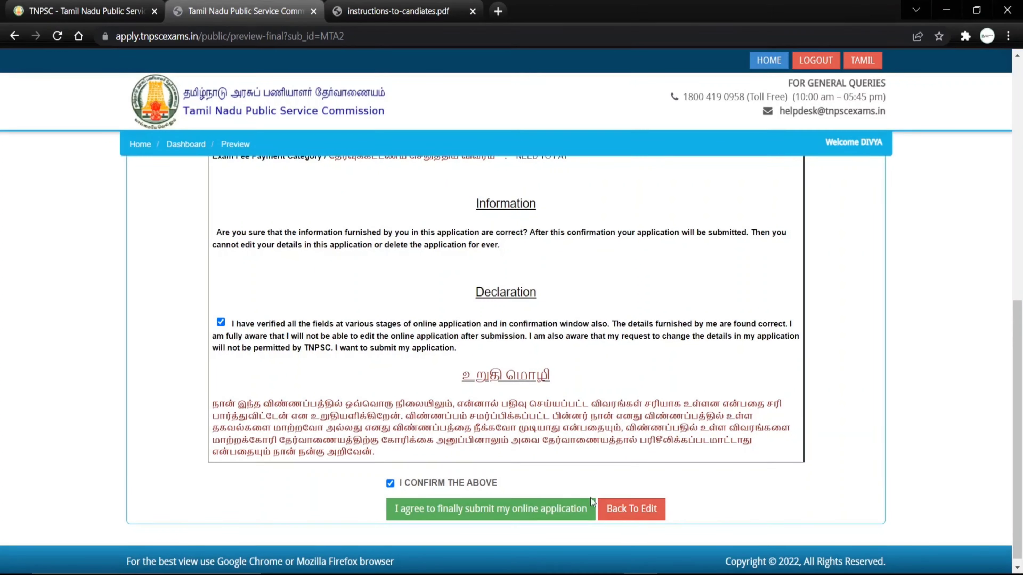
pyautogui.click(509, 509)
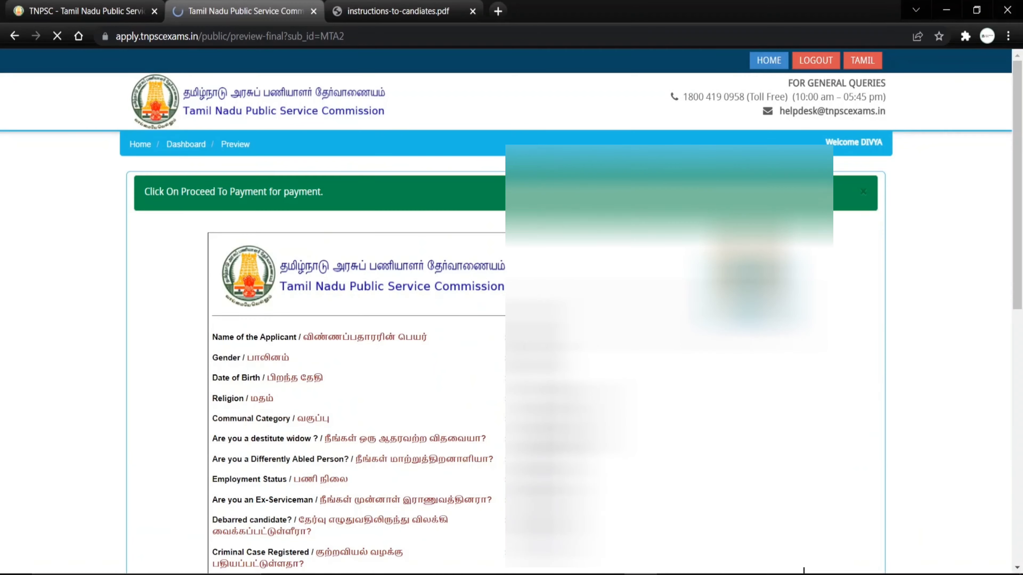
# Step: Accept the declaration that all application fields have been verified and proceed to the fee payment
pyautogui.scroll(-10, 804, 570)
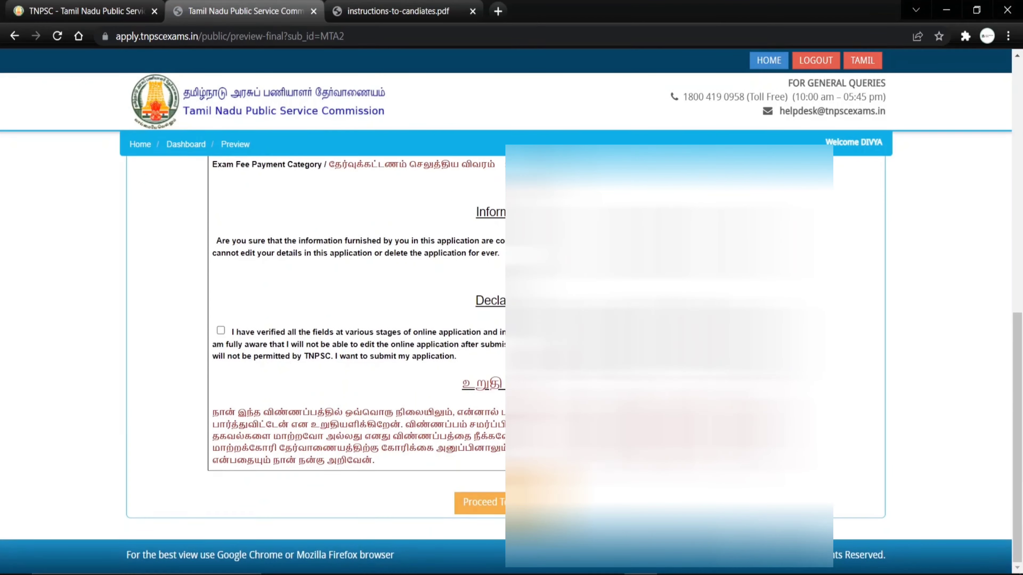
pyautogui.click(221, 331)
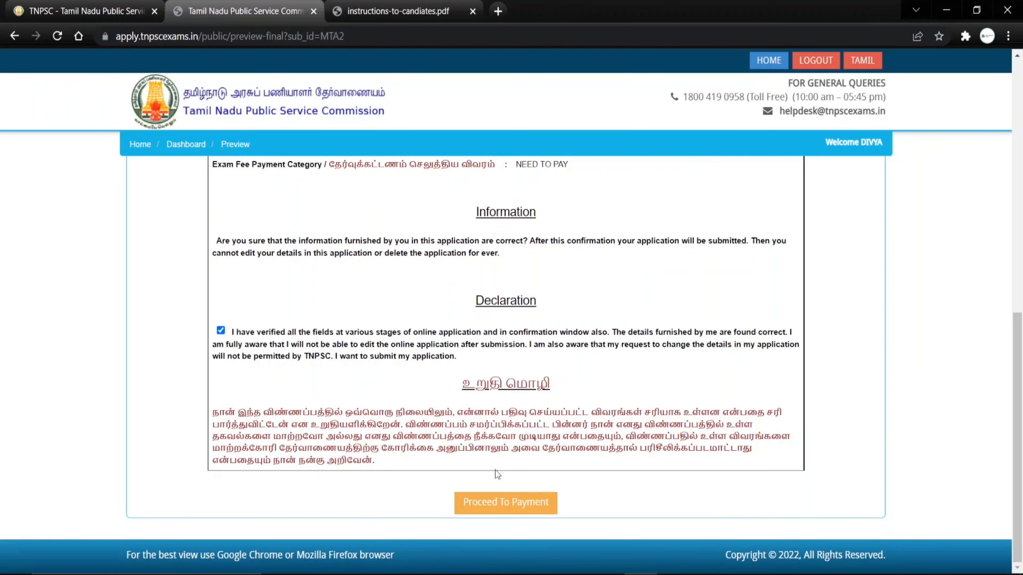
pyautogui.click(528, 503)
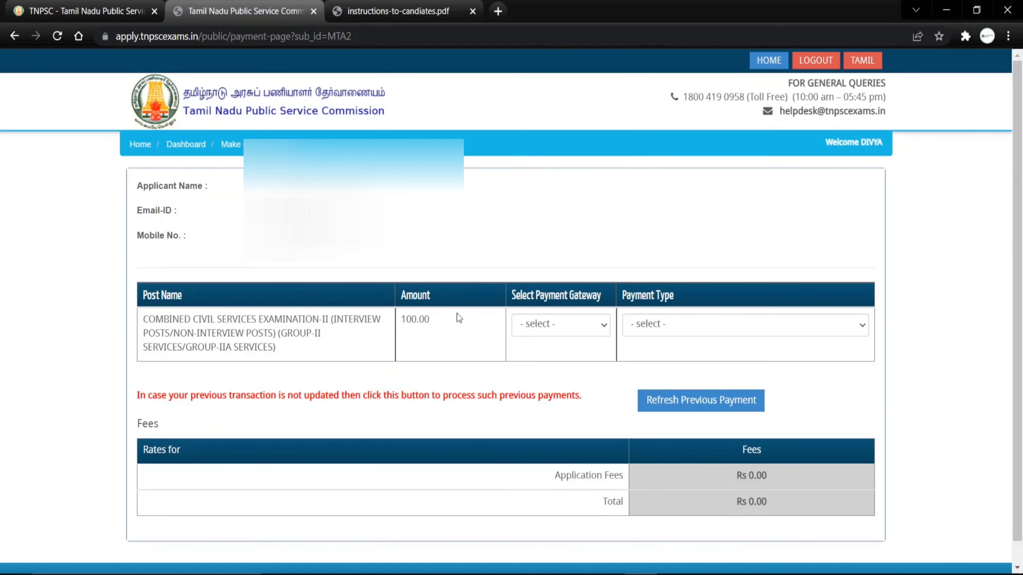
# Step: Set the payment gateway to PAYMENTGATEWAY, the payment type to ONLINE and the mode to NEFT, and proceed to pay
pyautogui.click(535, 323)
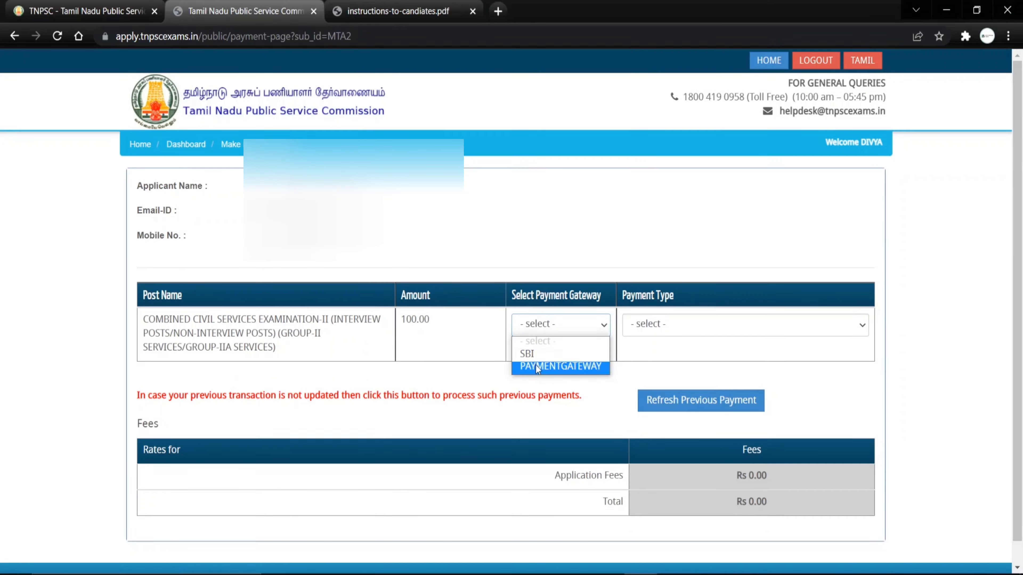
pyautogui.click(538, 366)
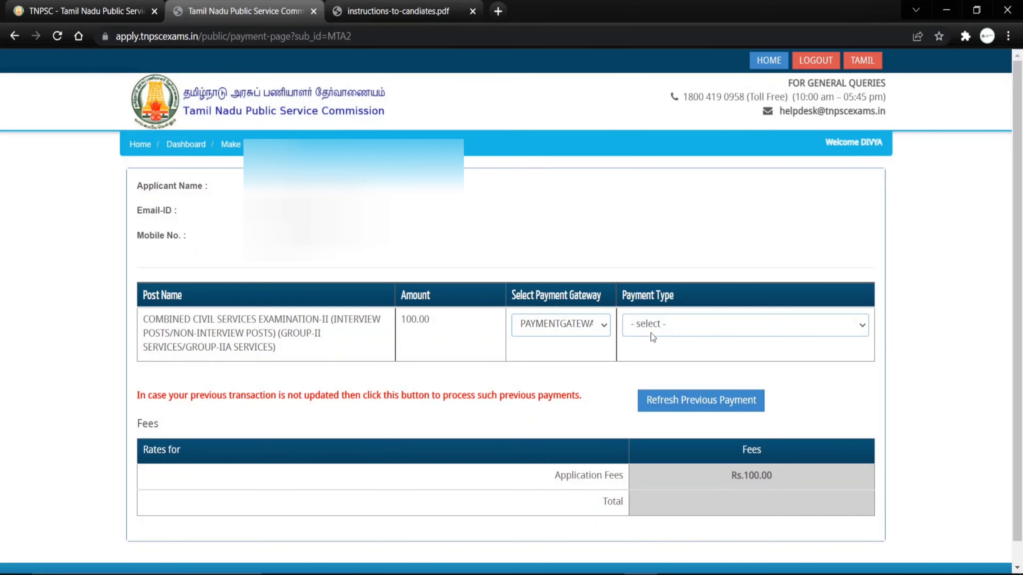
pyautogui.click(650, 333)
pyautogui.click(653, 351)
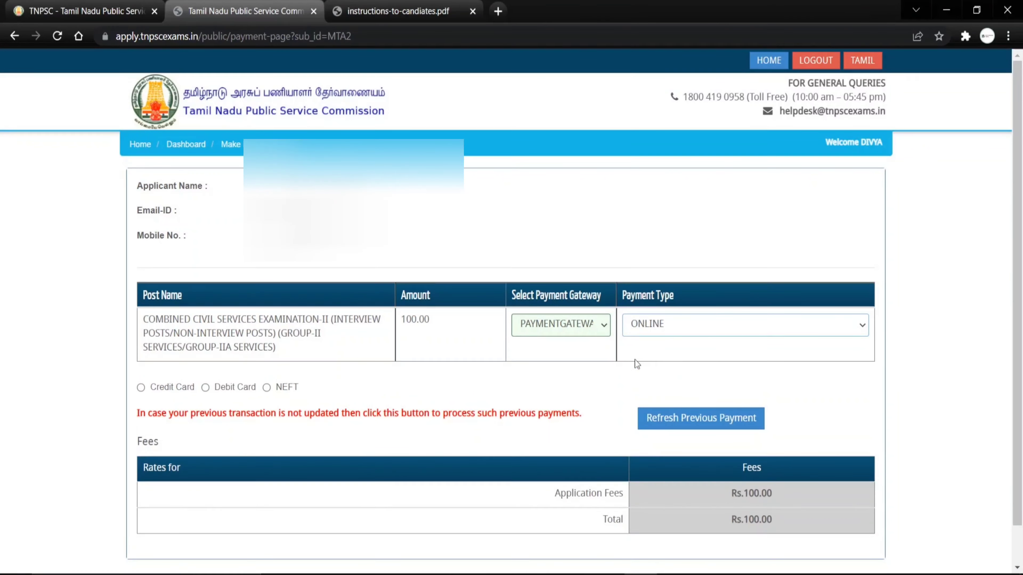
pyautogui.click(266, 388)
pyautogui.scroll(-2, 722, 439)
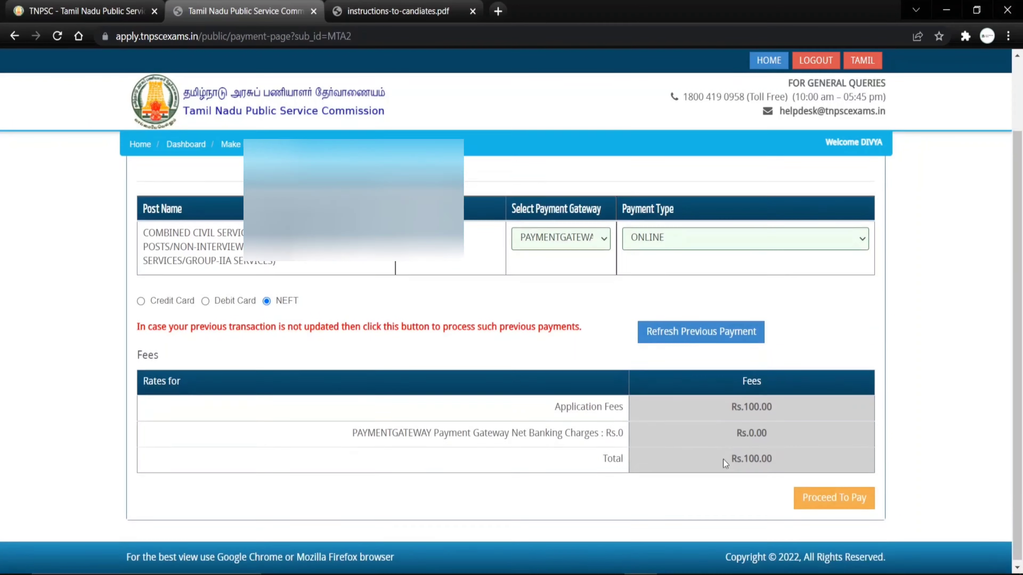
pyautogui.click(829, 494)
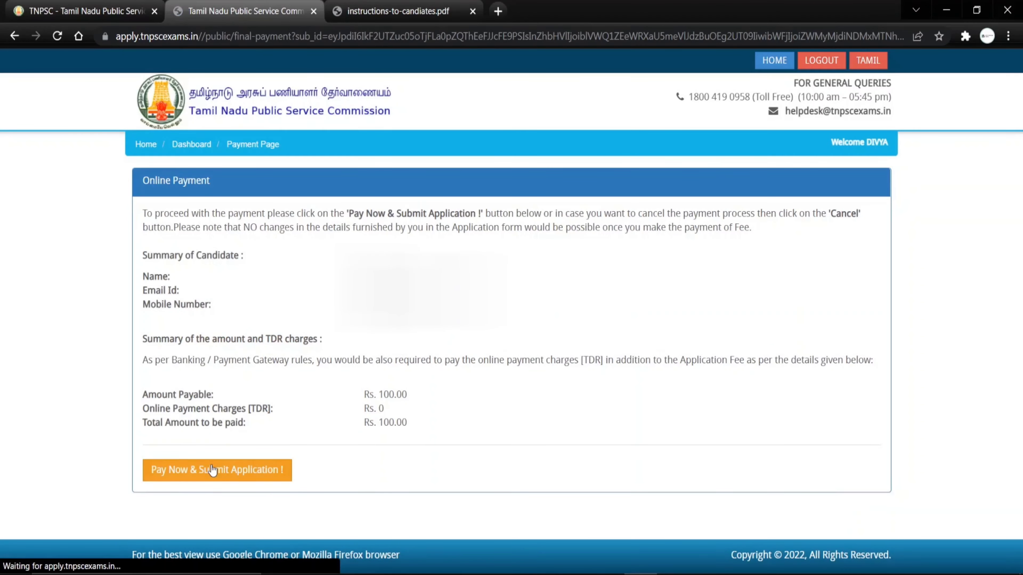
# Step: Confirm paying and submitting the application, and make the payment through State Bank of India net banking
pyautogui.click(236, 475)
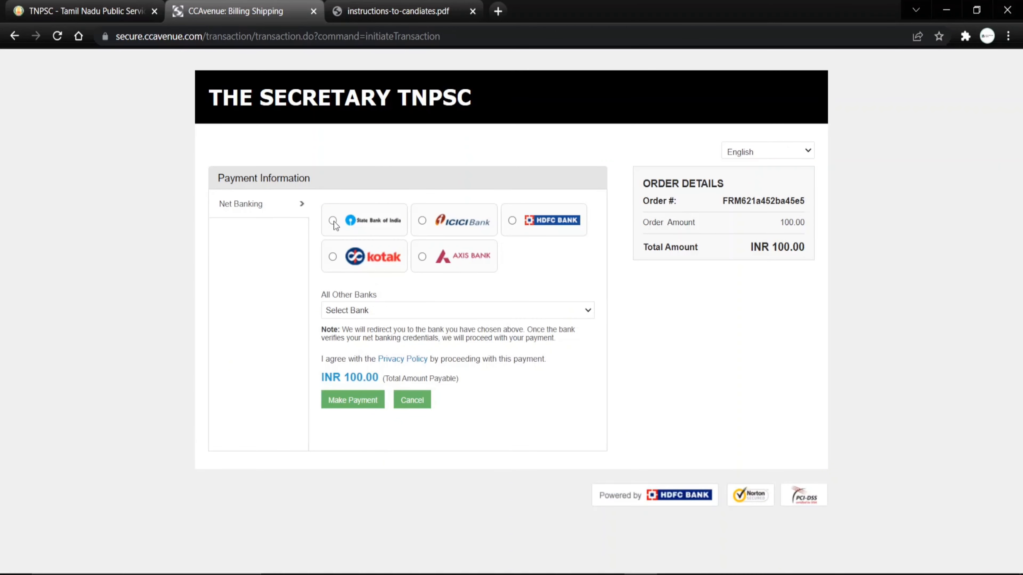
pyautogui.click(333, 222)
pyautogui.click(354, 401)
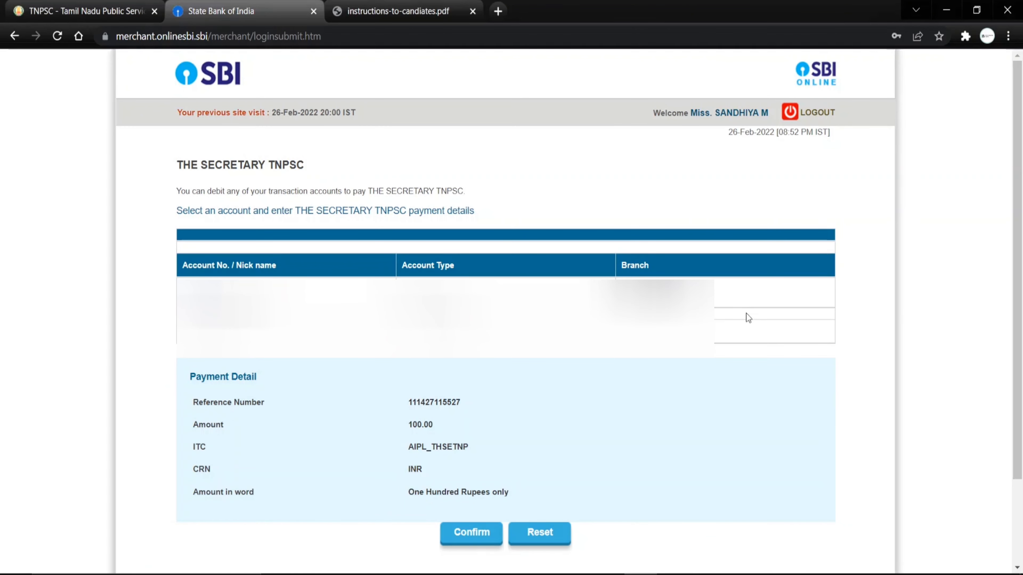
# Step: Confirm the debit account and transaction details, enter the high security transaction password and authorise the payment
pyautogui.click(477, 530)
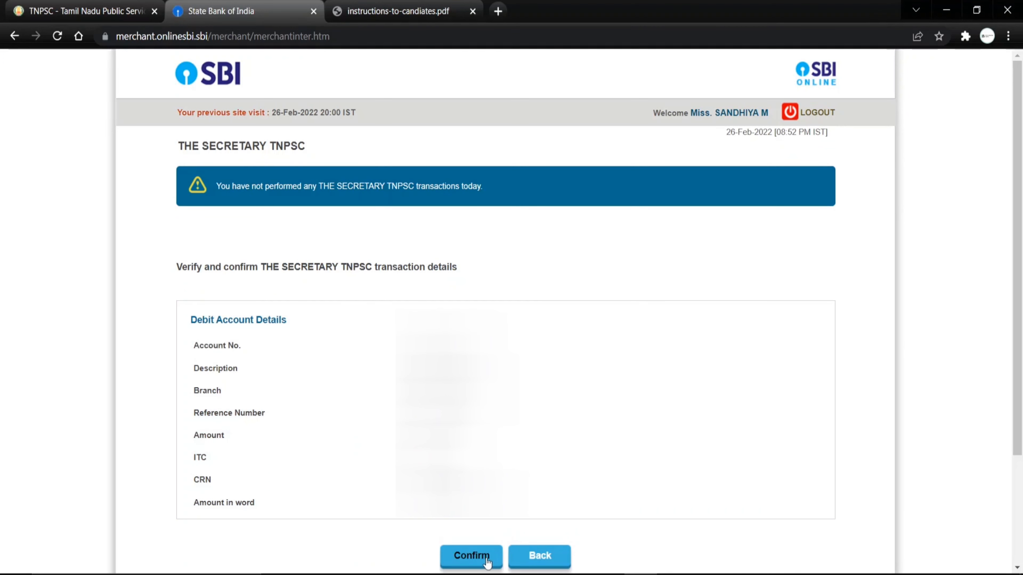
pyautogui.click(487, 560)
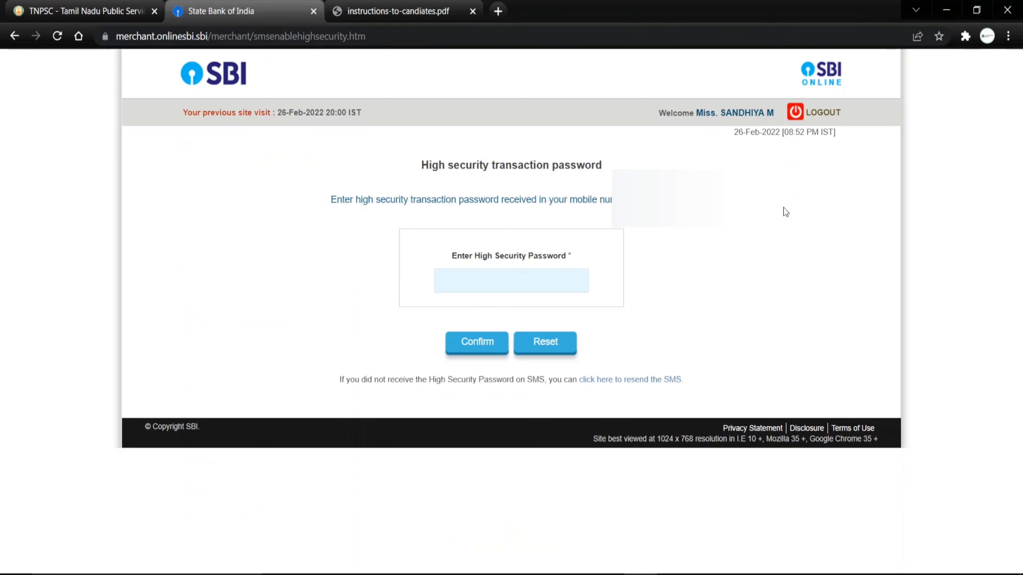
pyautogui.click(563, 272)
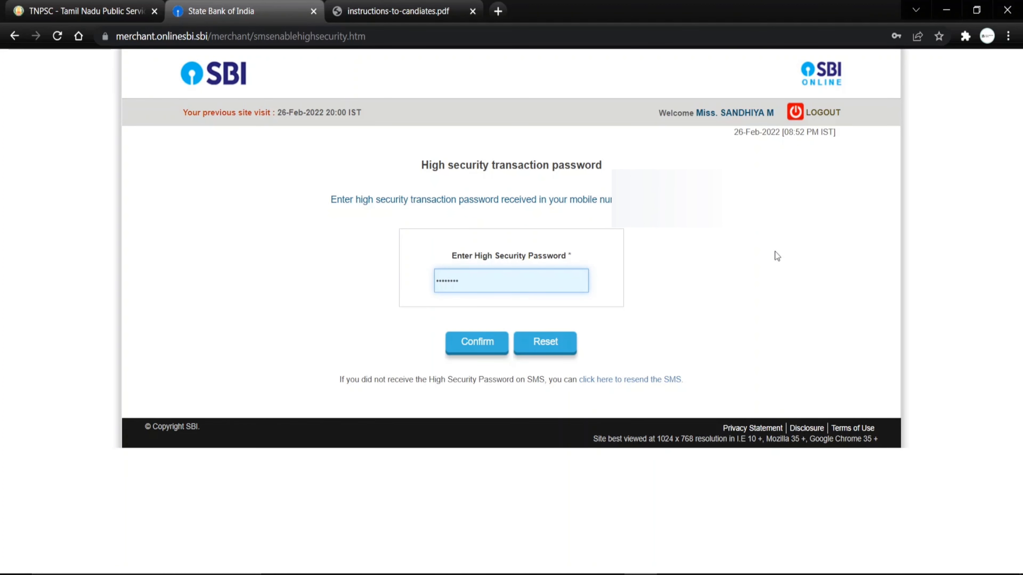
pyautogui.click(474, 345)
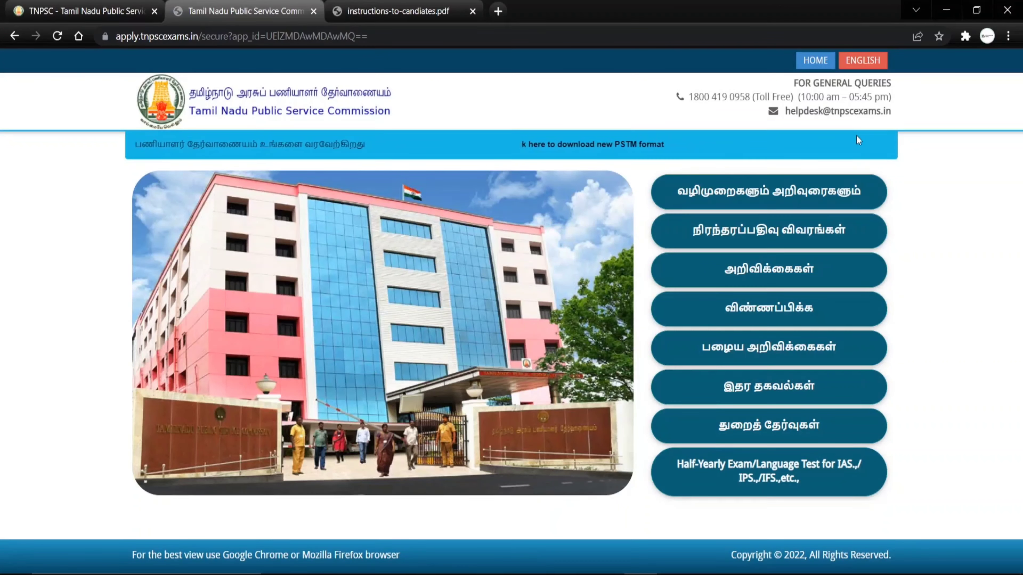
# Step: Switch the TNPSC site to English and open the application entry for Combined Civil Services Examination-II (03/2022)
pyautogui.click(869, 62)
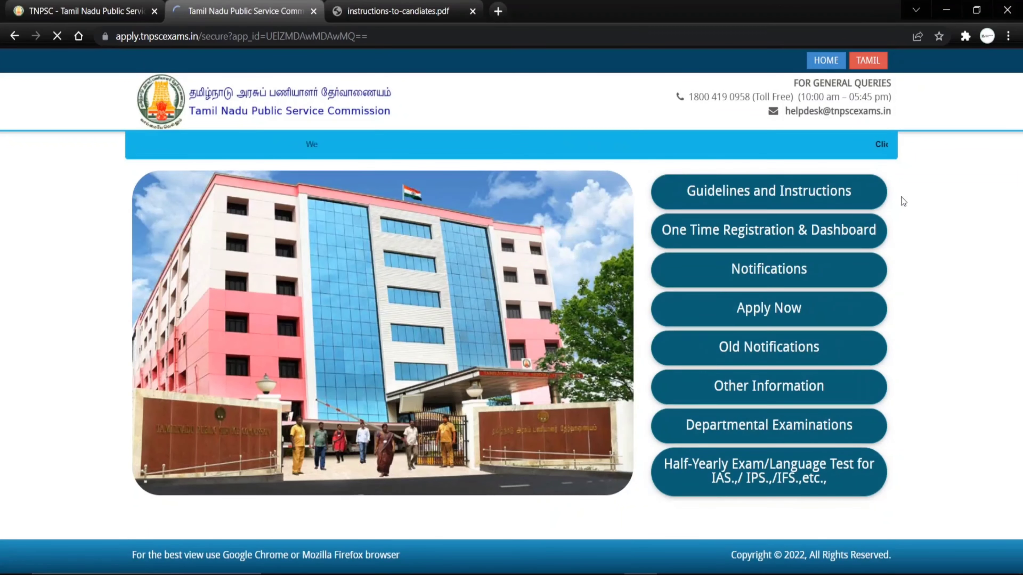
pyautogui.click(770, 311)
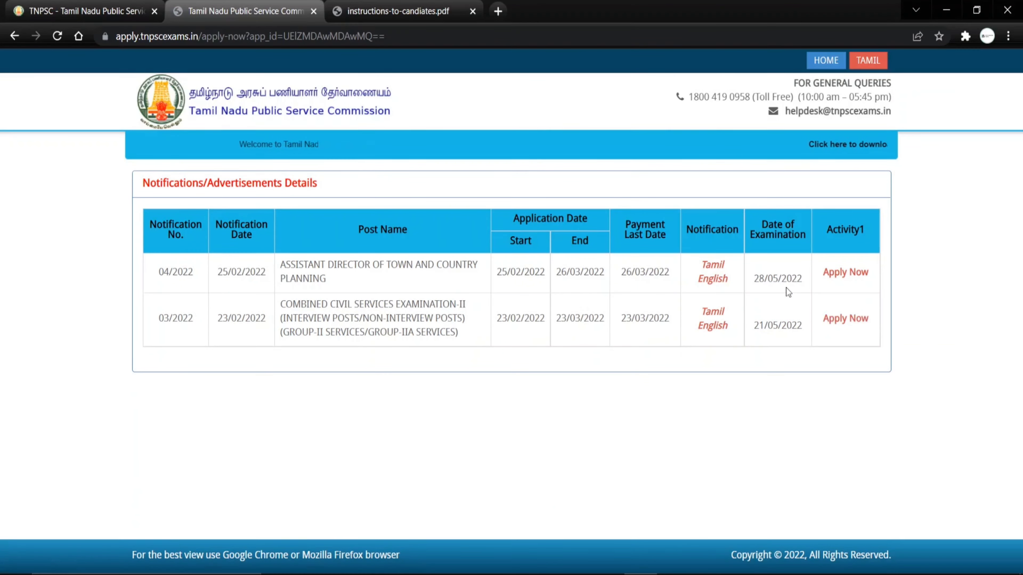
pyautogui.click(841, 319)
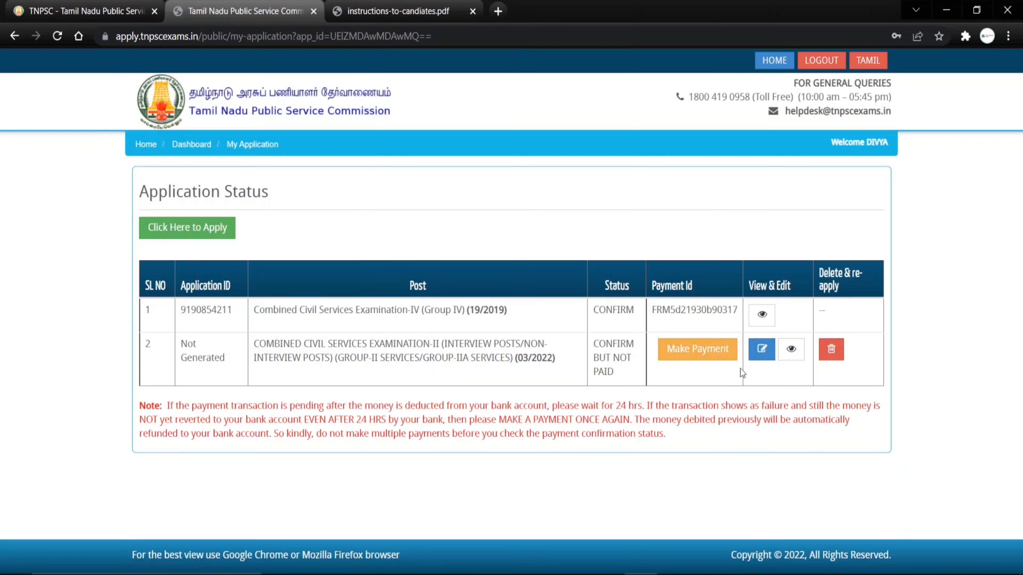
# Step: Open the Group II application for editing, review the status of its nine stages and continue
pyautogui.click(765, 351)
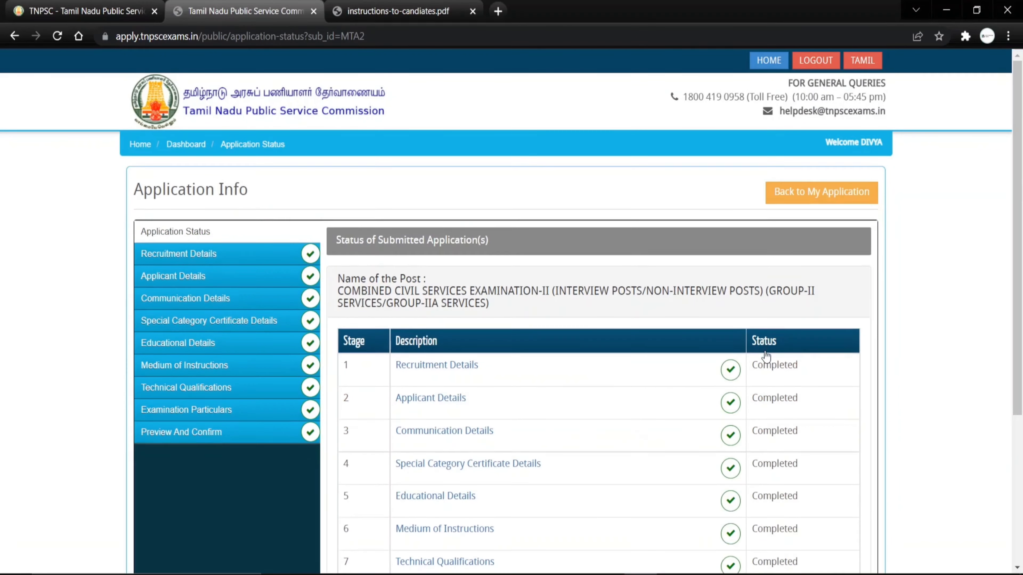
pyautogui.scroll(-5, 807, 356)
pyautogui.scroll(3, 810, 357)
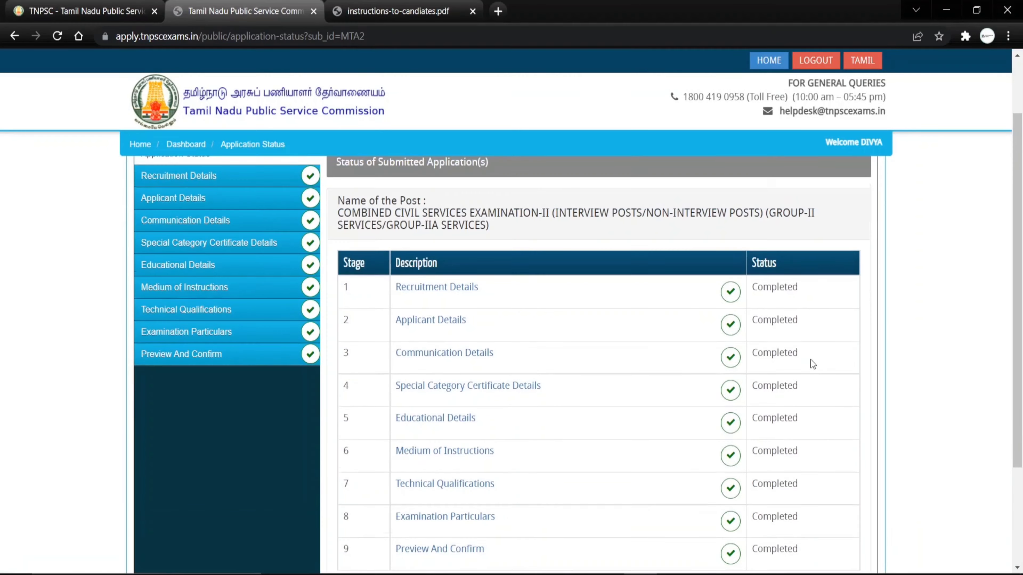
pyautogui.scroll(-3, 810, 360)
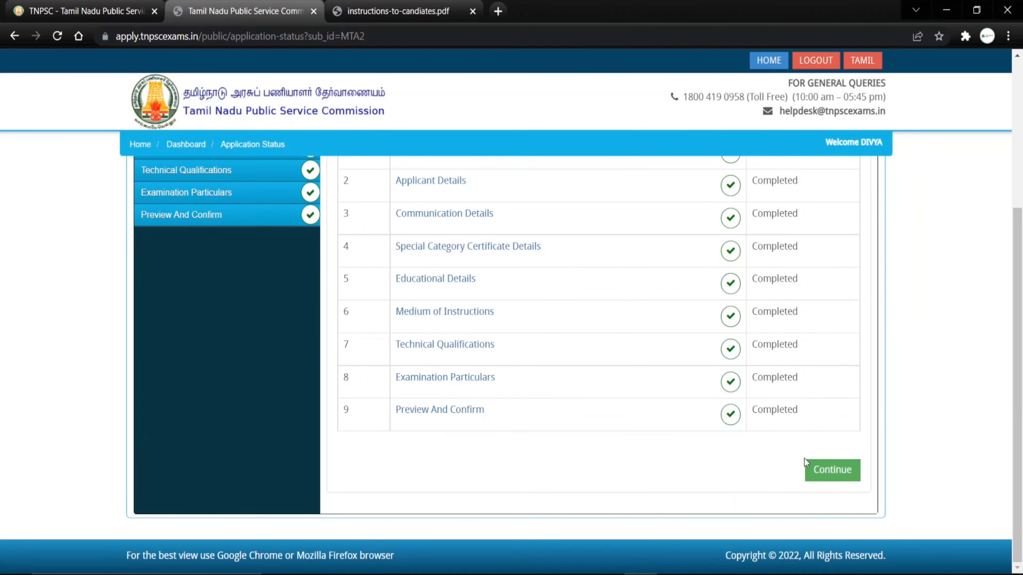
pyautogui.click(822, 468)
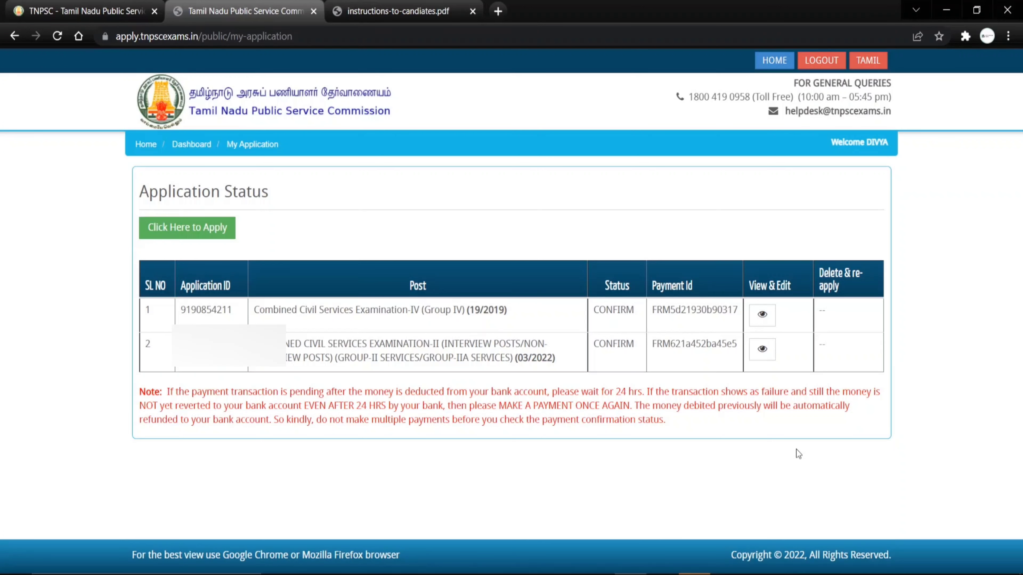
# Step: View the submitted Group II application, open its downloadable application form and look through to the end
pyautogui.click(762, 350)
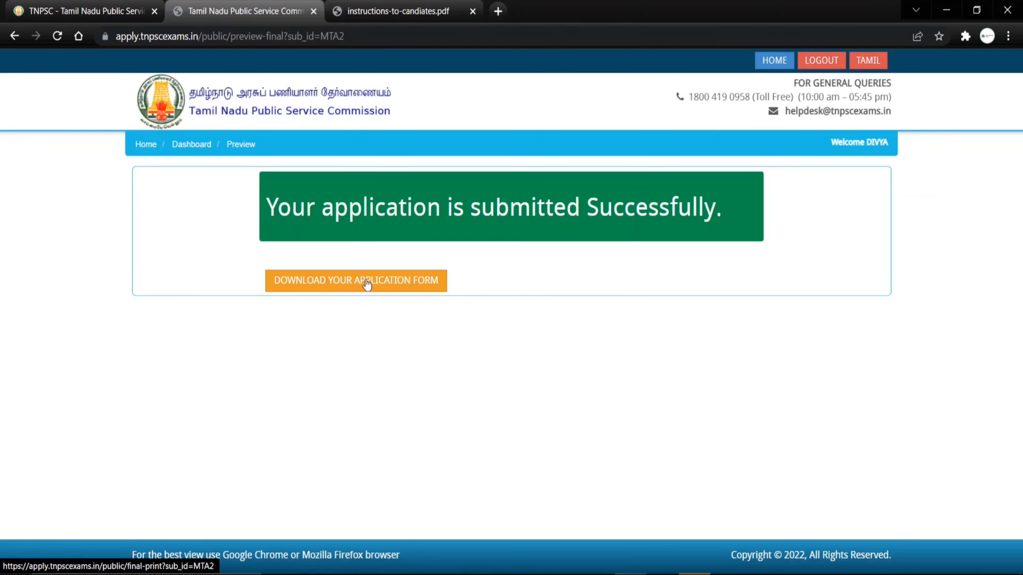
pyautogui.click(367, 284)
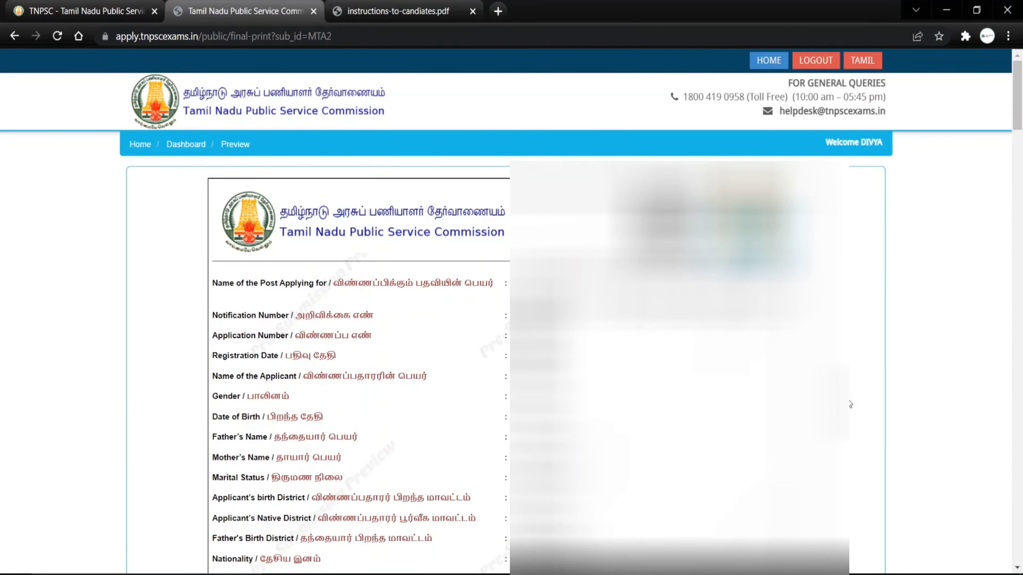
pyautogui.scroll(-20, 851, 404)
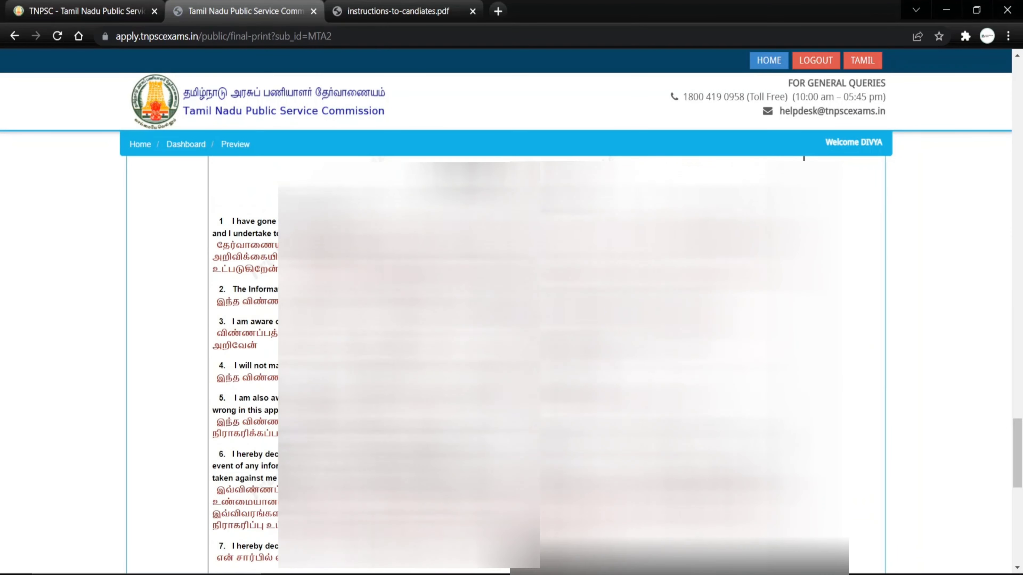
pyautogui.scroll(-10, 506, 365)
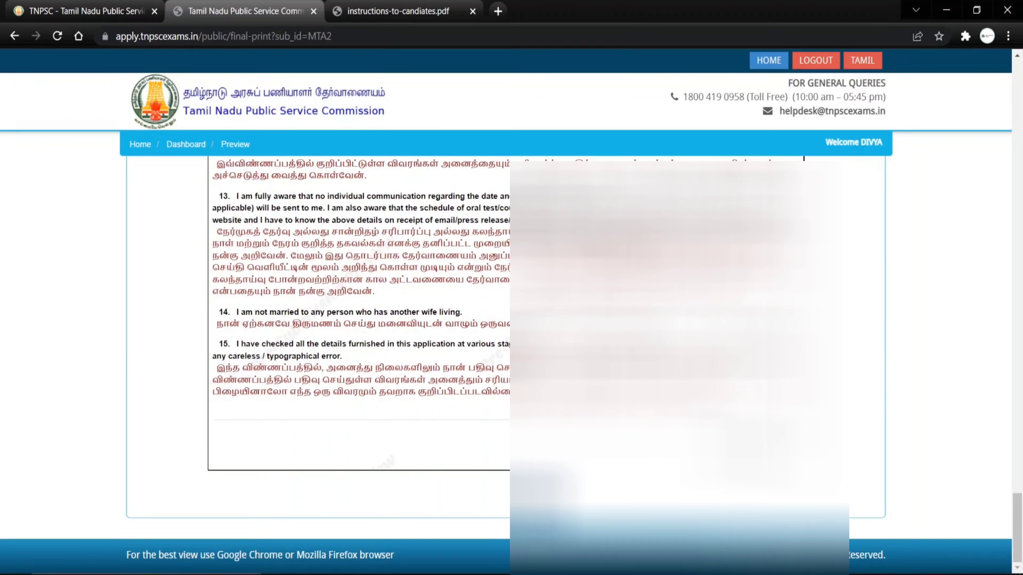
# Step: Bring up the print preview of the application form, cancel it and close the print window
pyautogui.click(536, 502)
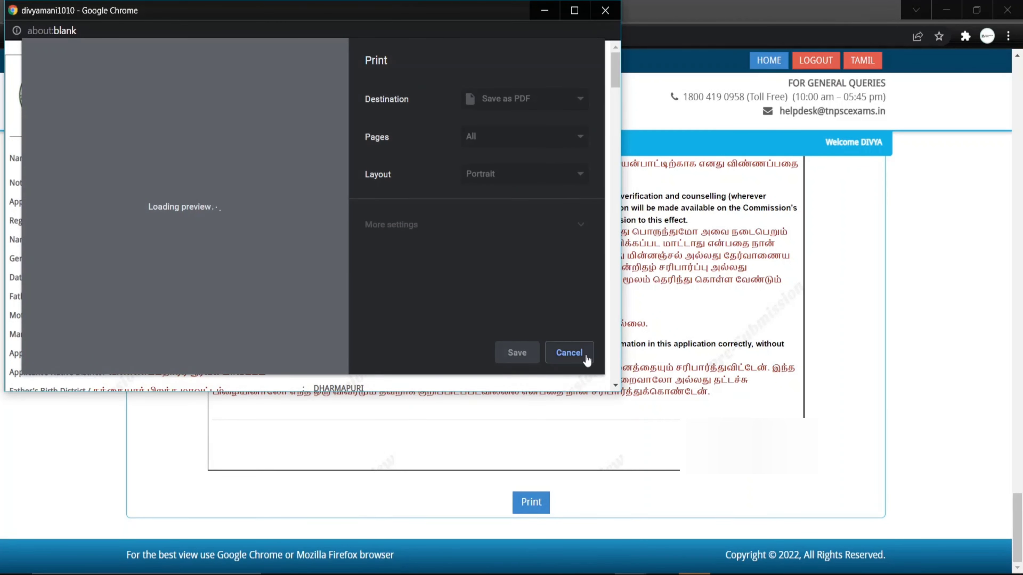
pyautogui.click(569, 349)
pyautogui.click(608, 15)
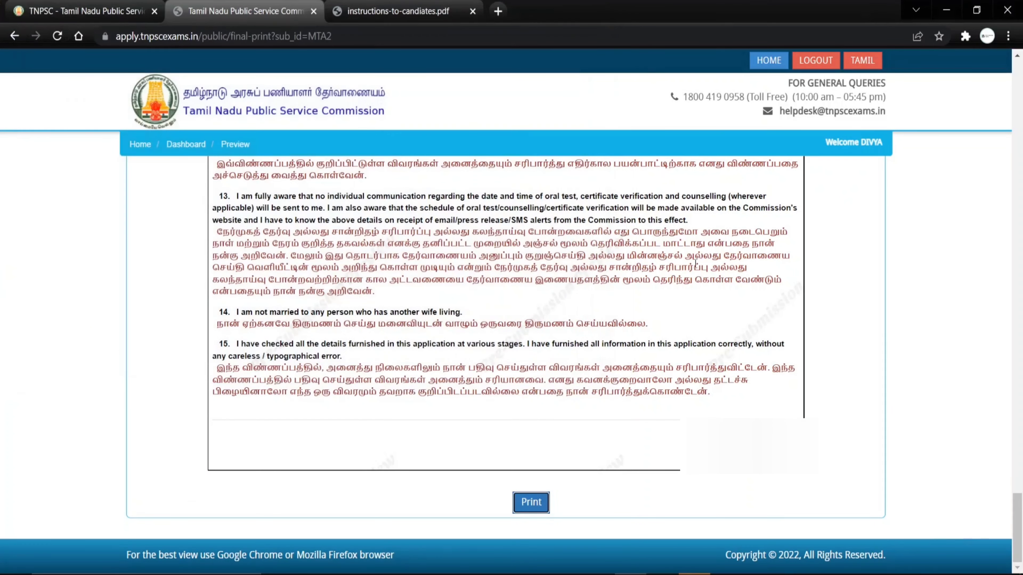